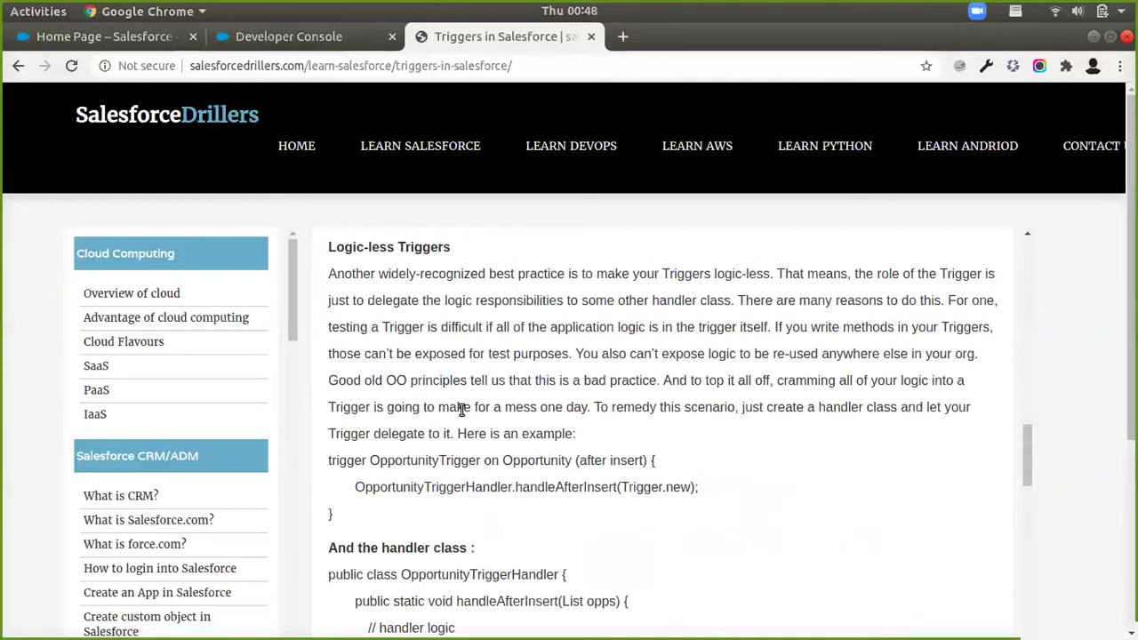
Review the sample trigger's after insert declaration and its OpportunityTriggerHandler logic.
{"action": "left_click_drag", "start_coordinate": [331, 463], "coordinate": [550, 463]}
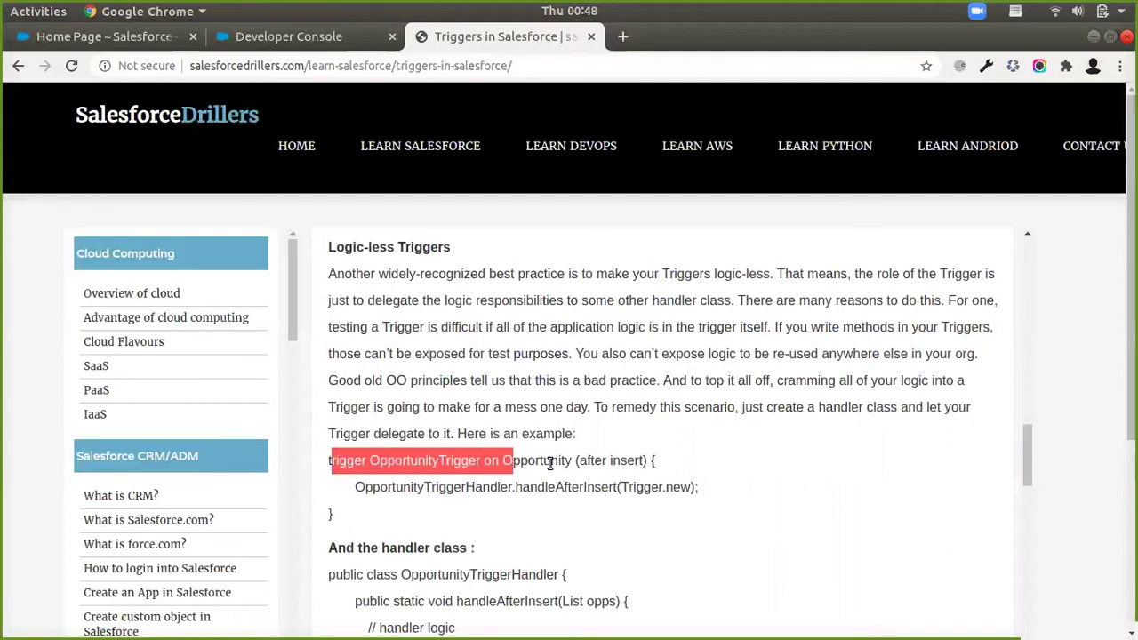
{"action": "left_click", "coordinate": [550, 463]}
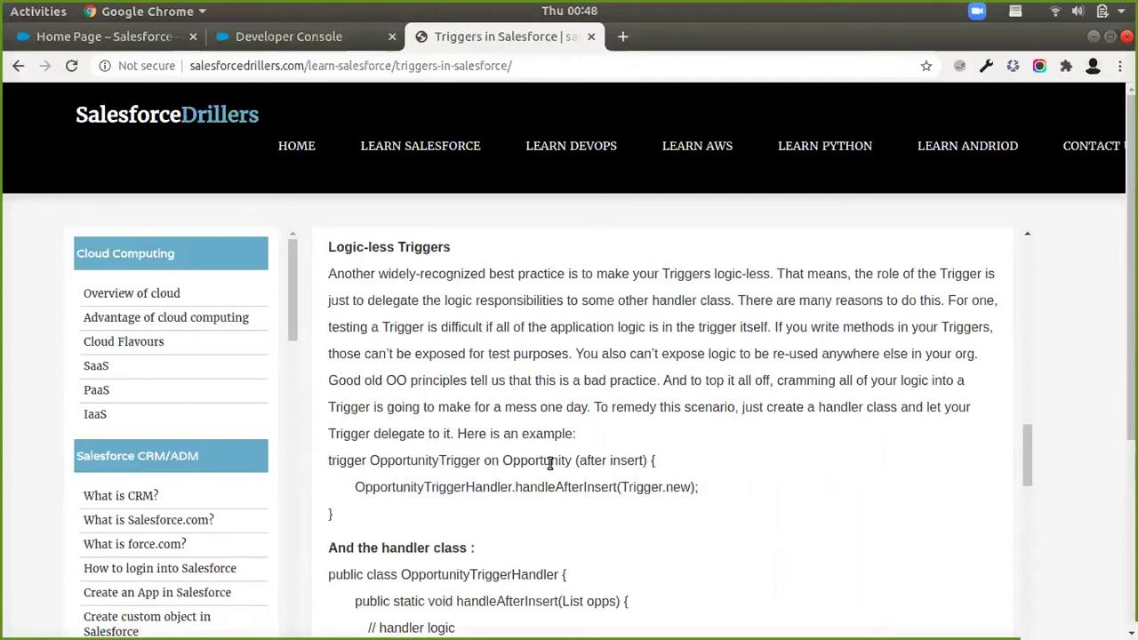
{"action": "double_click", "coordinate": [627, 462]}
{"action": "double_click", "coordinate": [456, 486]}
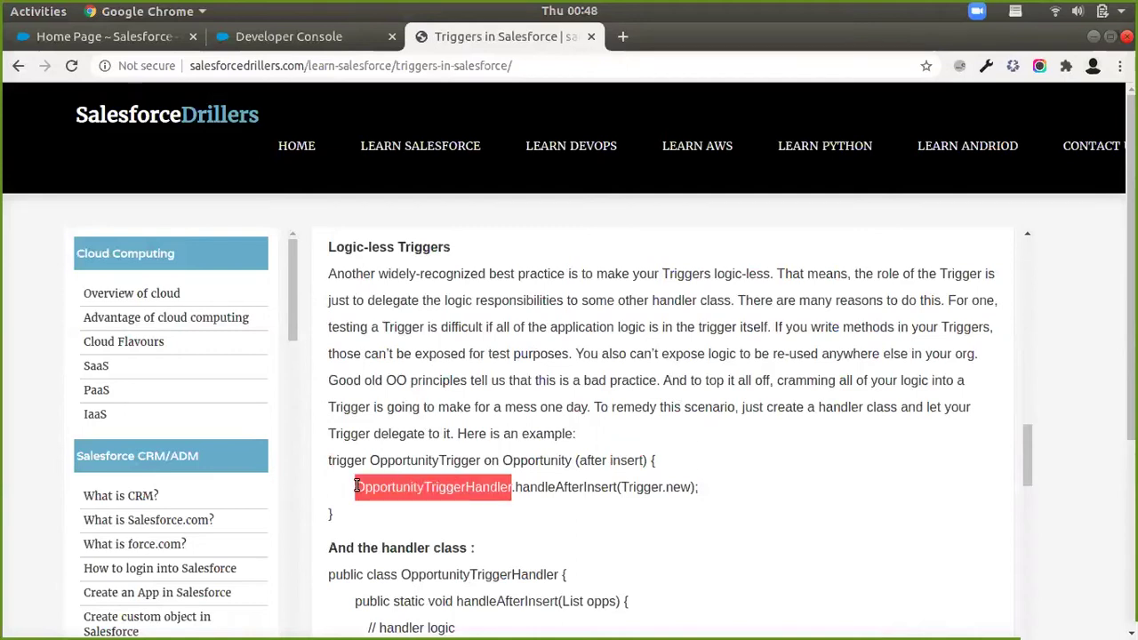
{"action": "scroll", "coordinate": [536, 430], "scroll_direction": "down", "scroll_amount": 5}
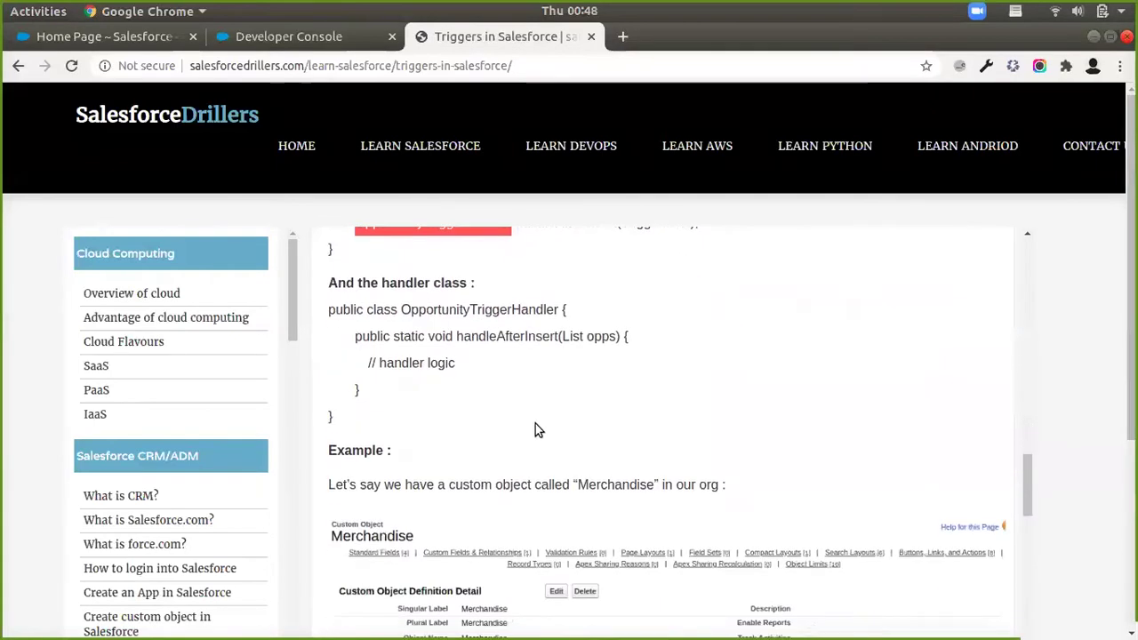
{"action": "scroll", "coordinate": [469, 373], "scroll_direction": "up", "scroll_amount": 2}
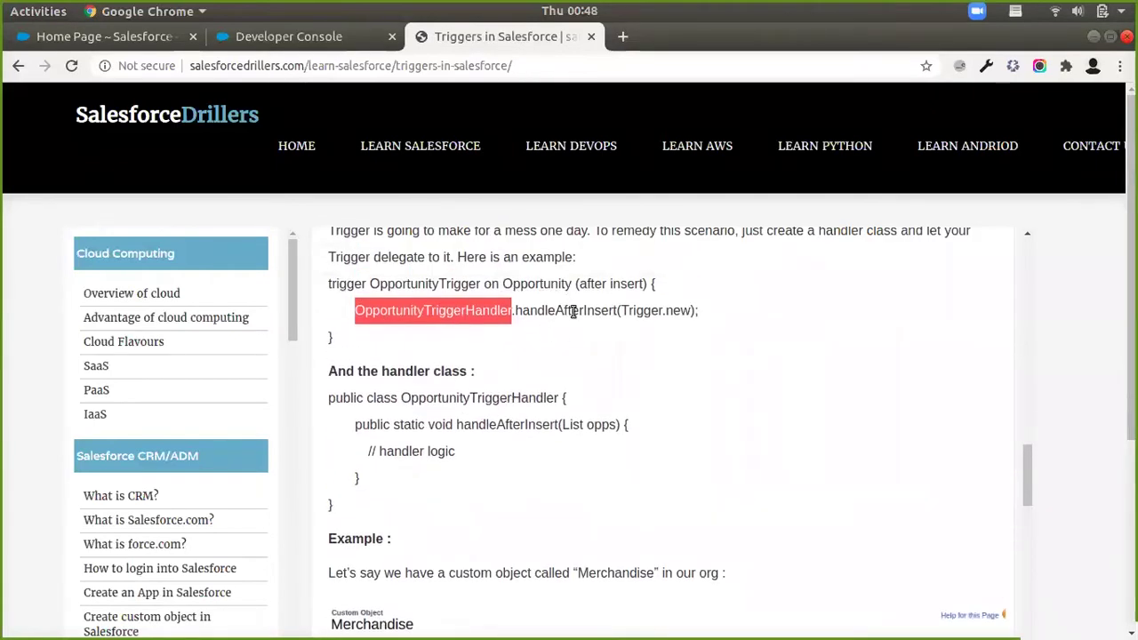
{"action": "left_click_drag", "start_coordinate": [367, 451], "coordinate": [478, 455]}
{"action": "left_click", "coordinate": [478, 455]}
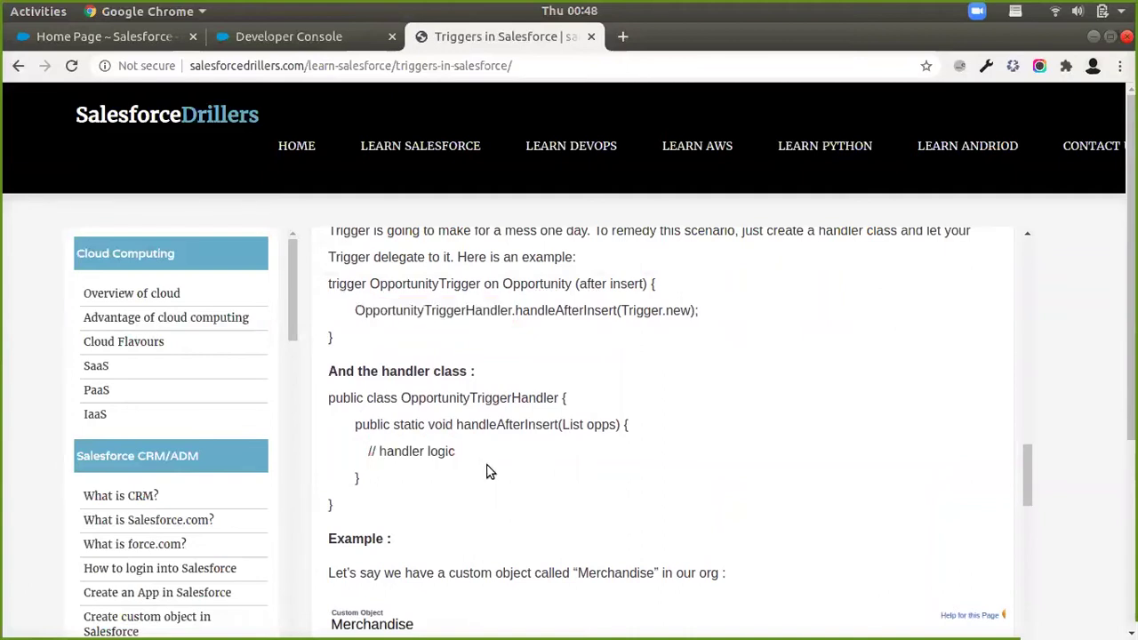
Read through the ArchiveMerchandise class code, then return to the Salesforce Setup home page.
{"action": "scroll", "coordinate": [489, 475], "scroll_direction": "down", "scroll_amount": 8}
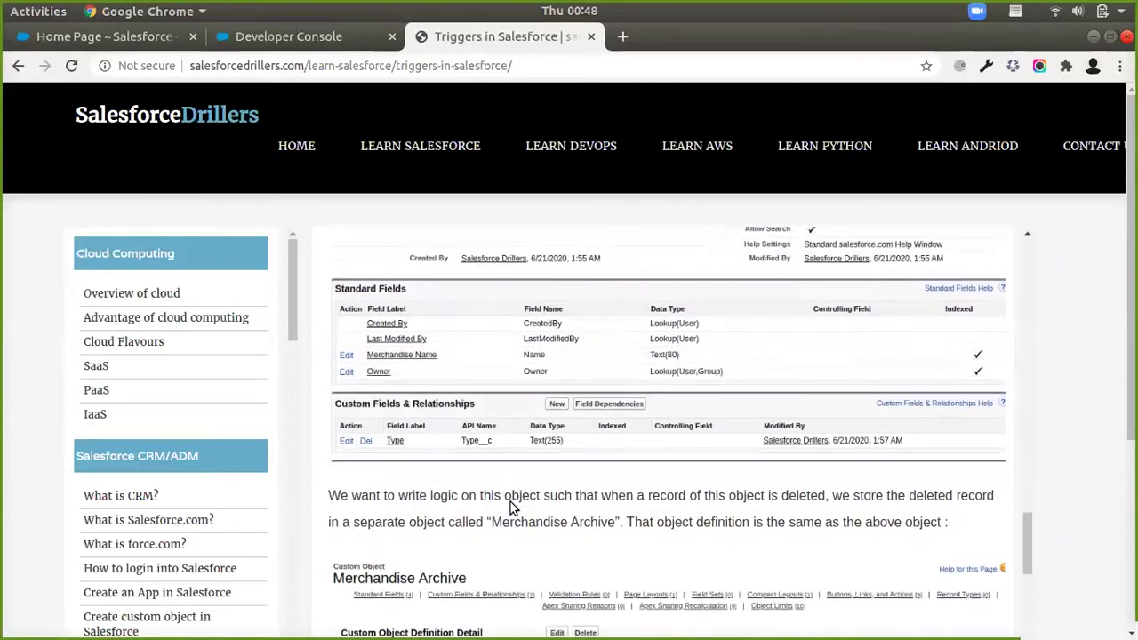
{"action": "scroll", "coordinate": [512, 507], "scroll_direction": "down", "scroll_amount": 10}
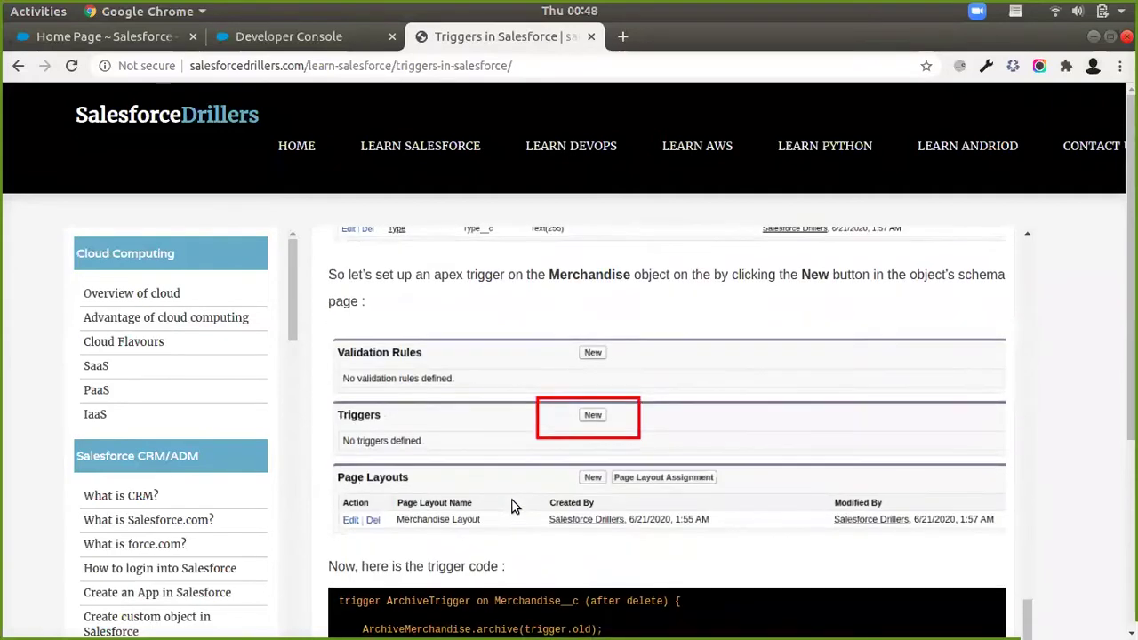
{"action": "scroll", "coordinate": [511, 506], "scroll_direction": "down", "scroll_amount": 10}
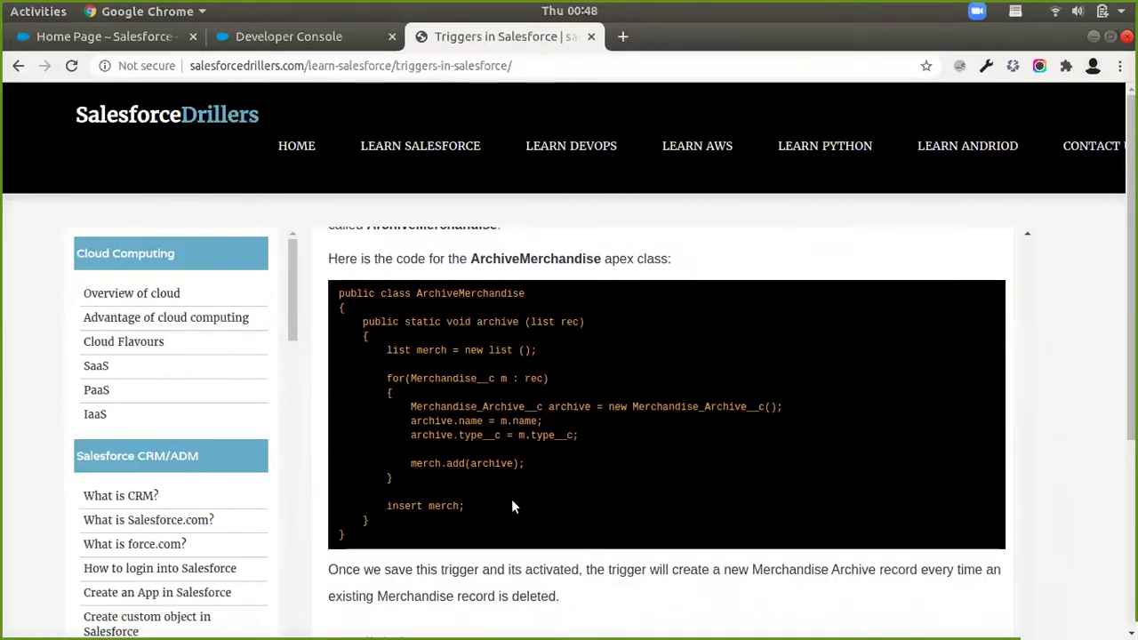
{"action": "scroll", "coordinate": [511, 506], "scroll_direction": "down", "scroll_amount": 3}
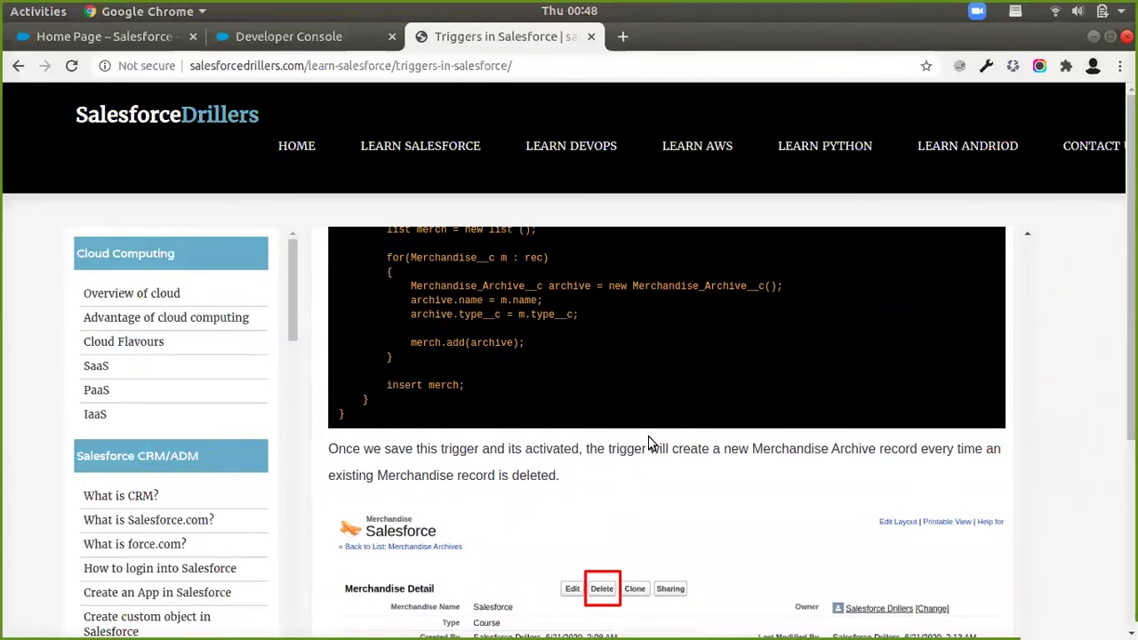
{"action": "scroll", "coordinate": [648, 435], "scroll_direction": "up", "scroll_amount": 12}
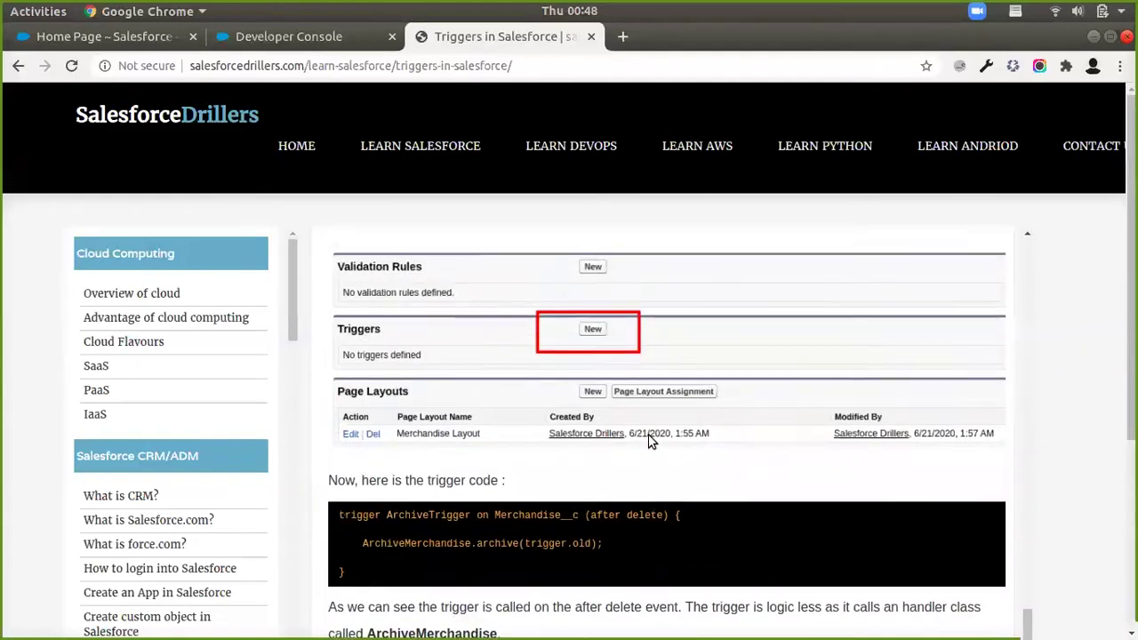
{"action": "scroll", "coordinate": [649, 439], "scroll_direction": "up", "scroll_amount": 8}
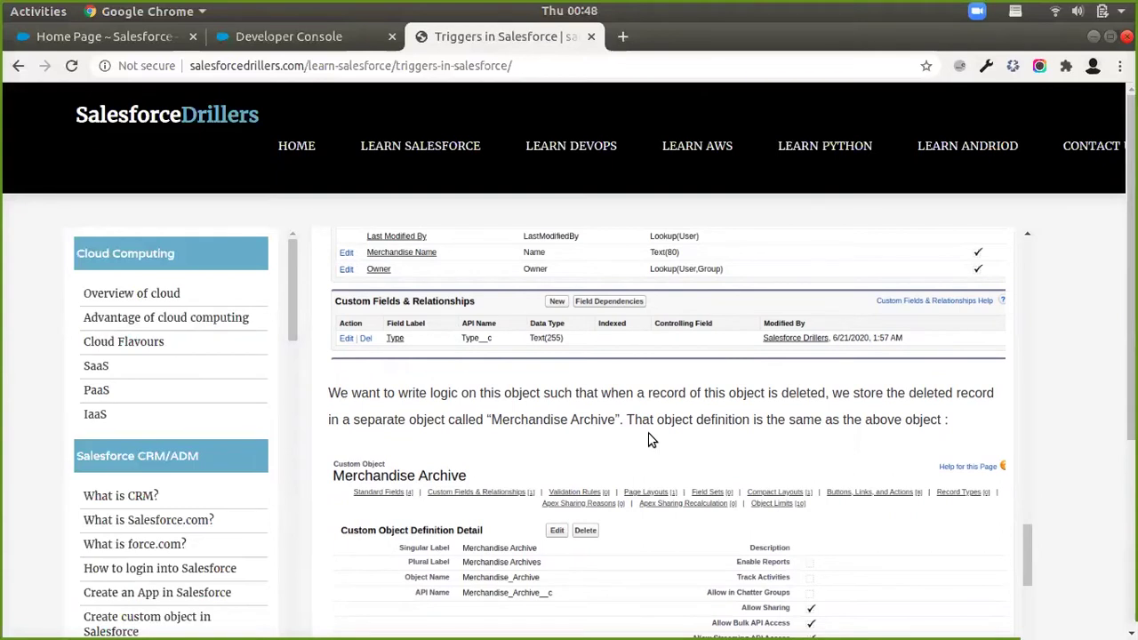
{"action": "scroll", "coordinate": [649, 439], "scroll_direction": "up", "scroll_amount": 5}
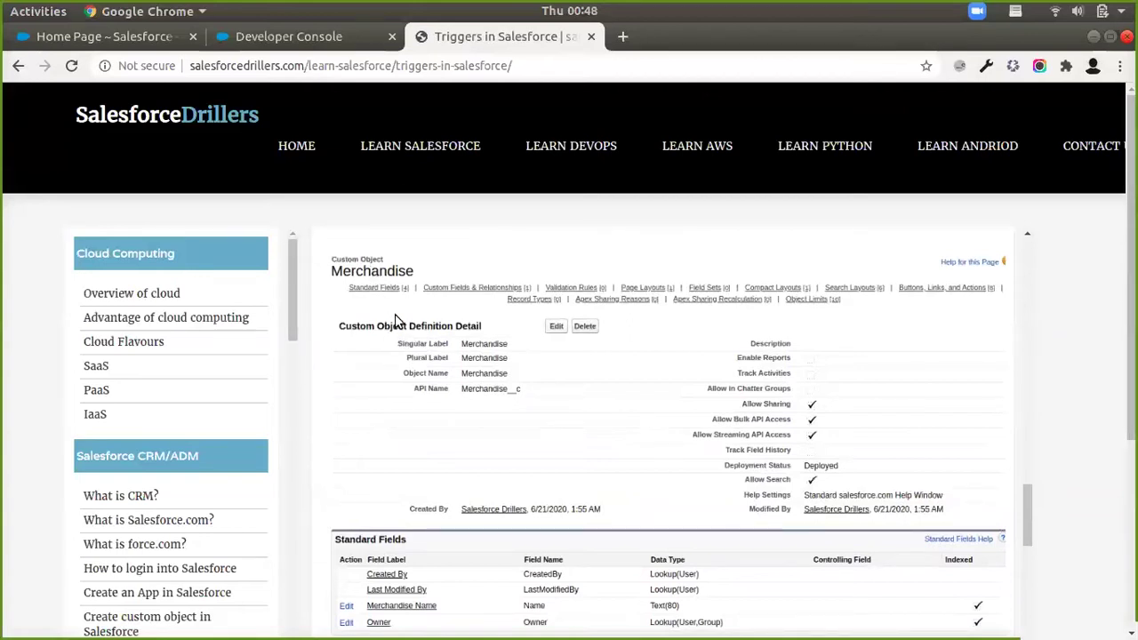
{"action": "scroll", "coordinate": [326, 323], "scroll_direction": "down", "scroll_amount": 1}
{"action": "left_click", "coordinate": [130, 34]}
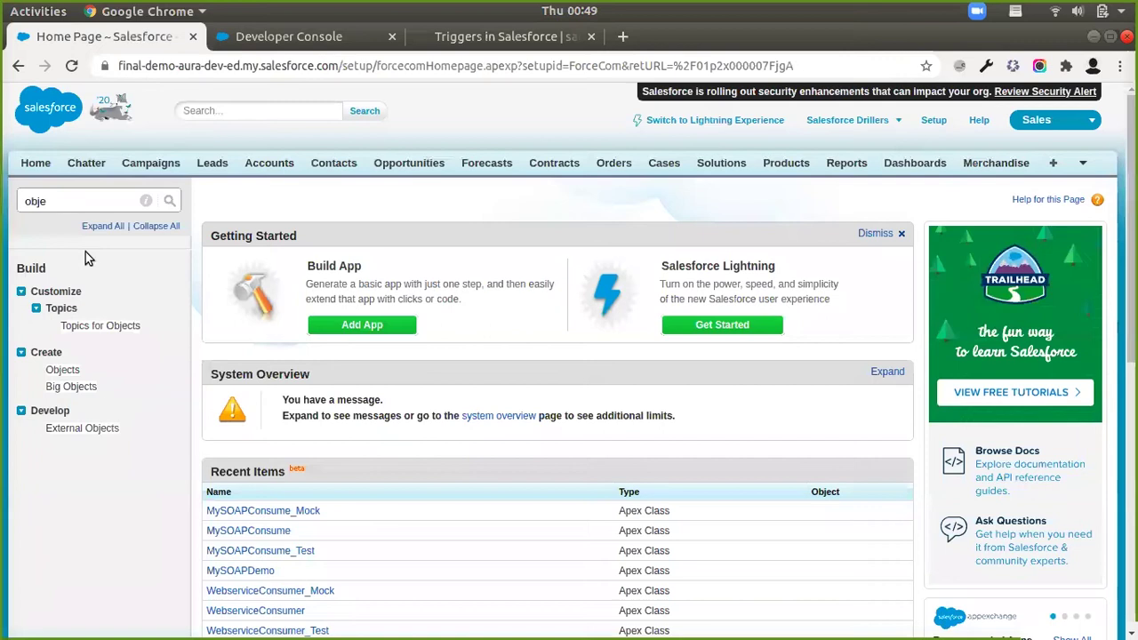
Open the Merchandise custom object's definition and check its Type__c field's API name.
{"action": "left_click", "coordinate": [66, 369]}
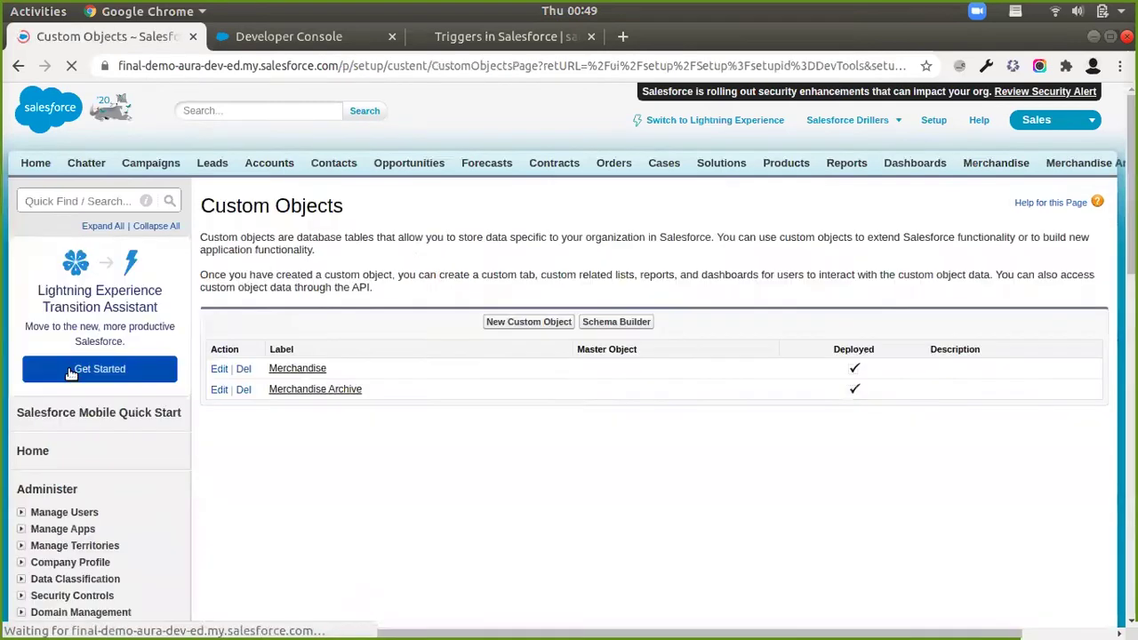
{"action": "left_click", "coordinate": [299, 369]}
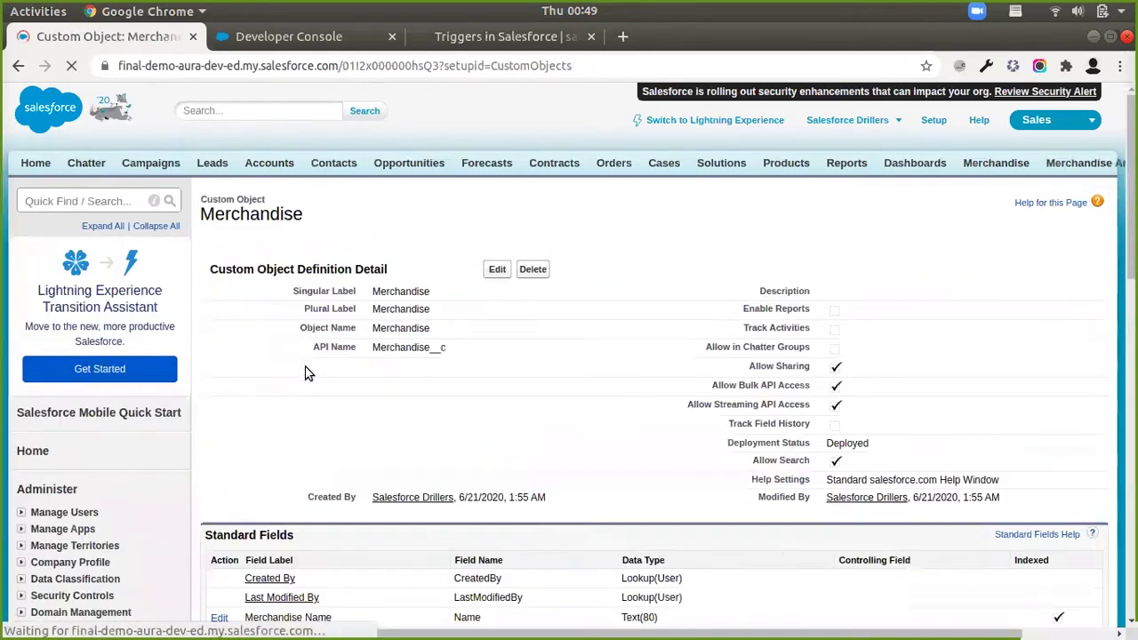
{"action": "scroll", "coordinate": [307, 371], "scroll_direction": "down", "scroll_amount": 5}
{"action": "double_click", "coordinate": [388, 517]}
{"action": "scroll", "coordinate": [488, 516], "scroll_direction": "up", "scroll_amount": 2}
{"action": "scroll", "coordinate": [488, 516], "scroll_direction": "up", "scroll_amount": 2}
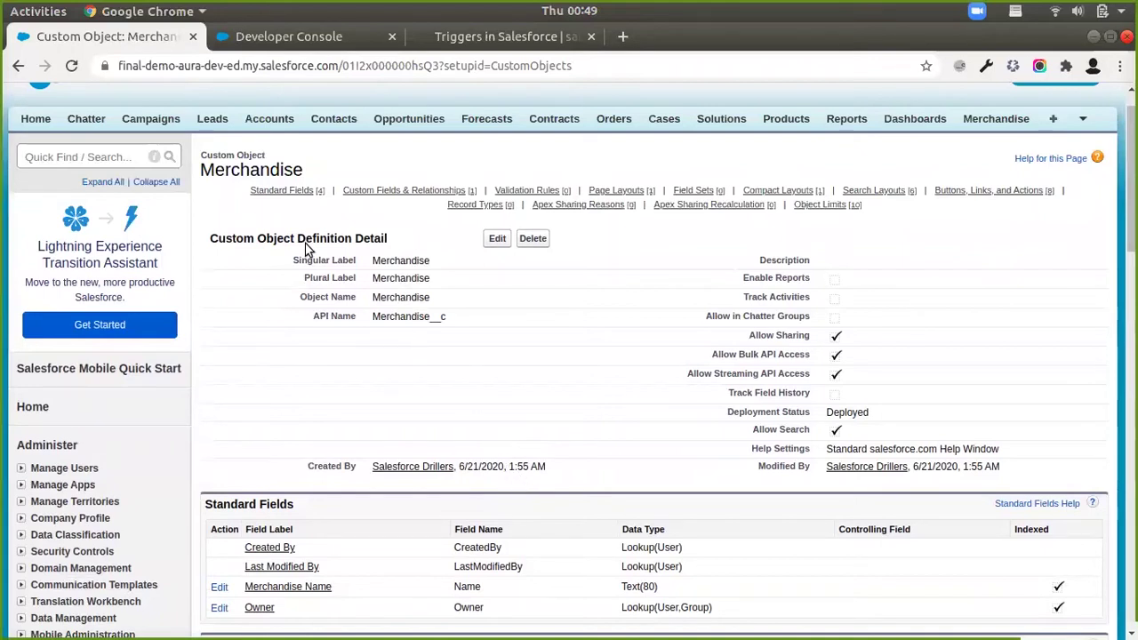
Open the Merchandise Archive object's definition in a new tab to look it over.
{"action": "middle_click", "coordinate": [16, 69]}
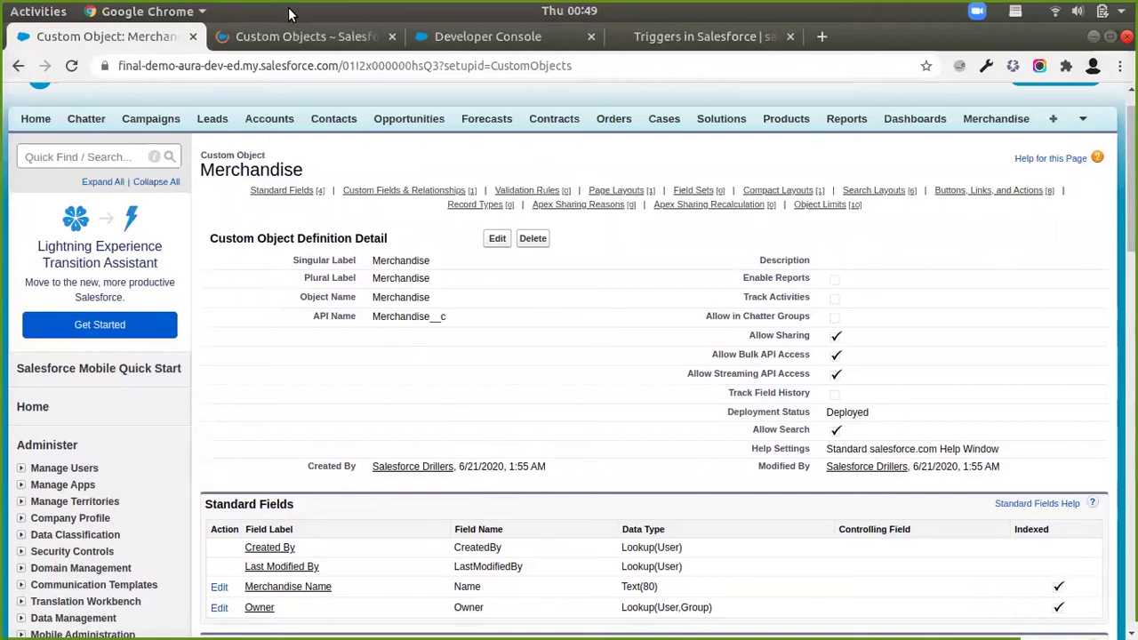
{"action": "left_click", "coordinate": [287, 35]}
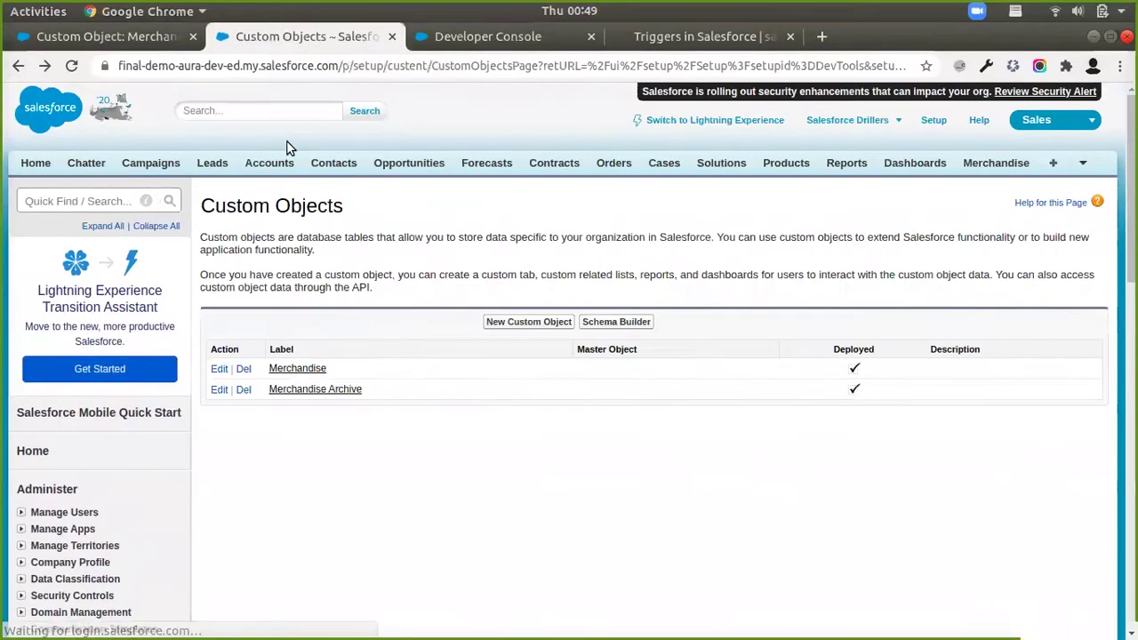
{"action": "left_click", "coordinate": [286, 388]}
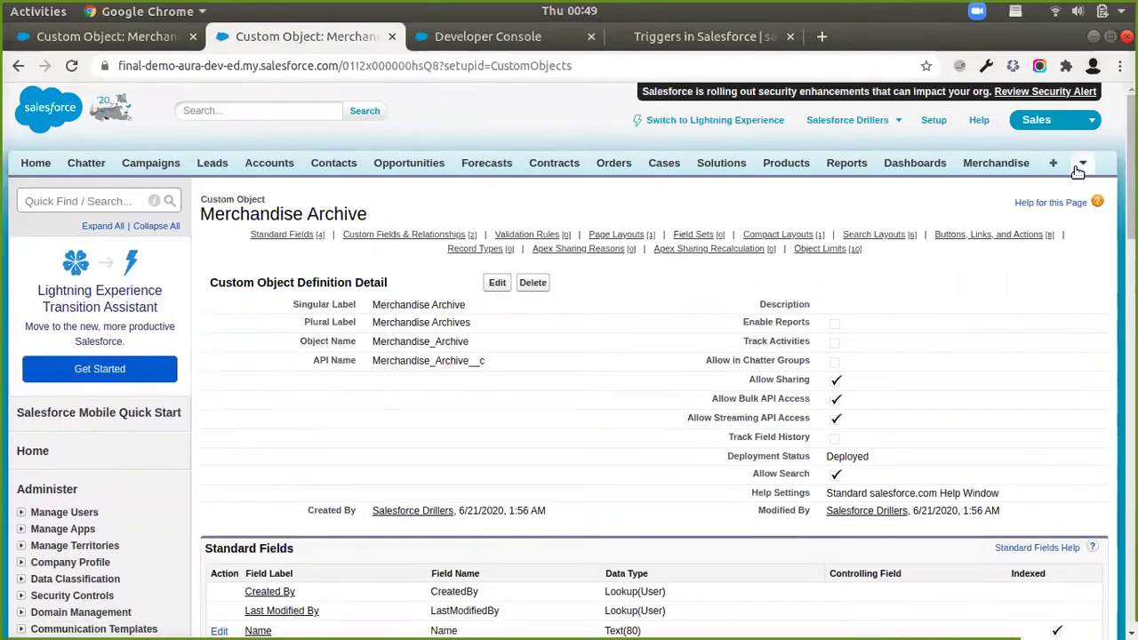
{"action": "double_click", "coordinate": [339, 214]}
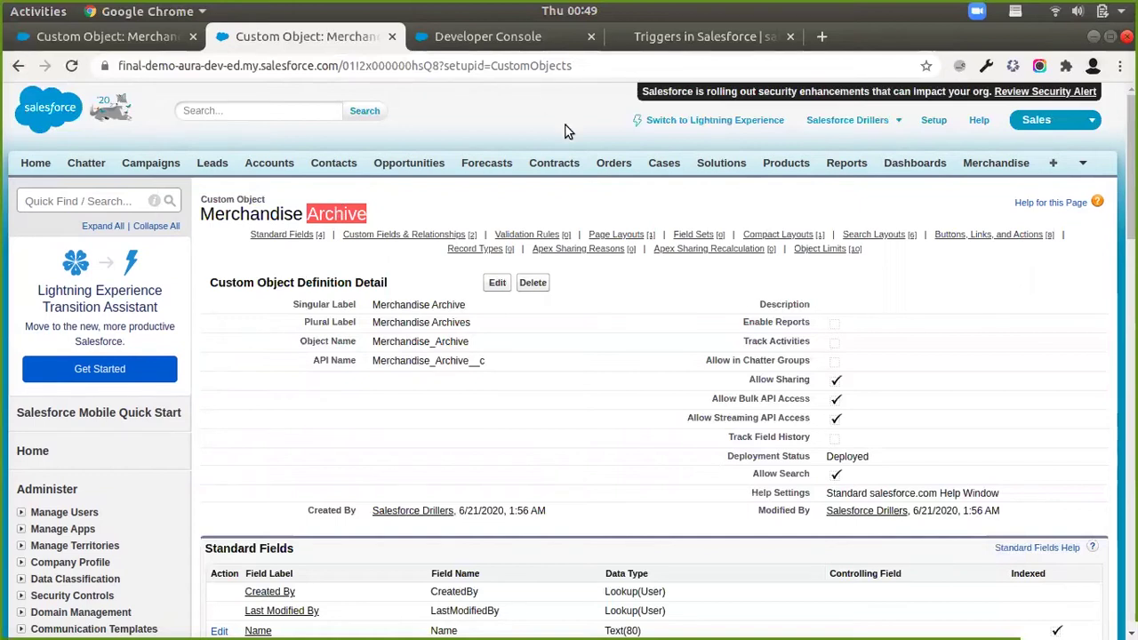
{"action": "left_click", "coordinate": [433, 450]}
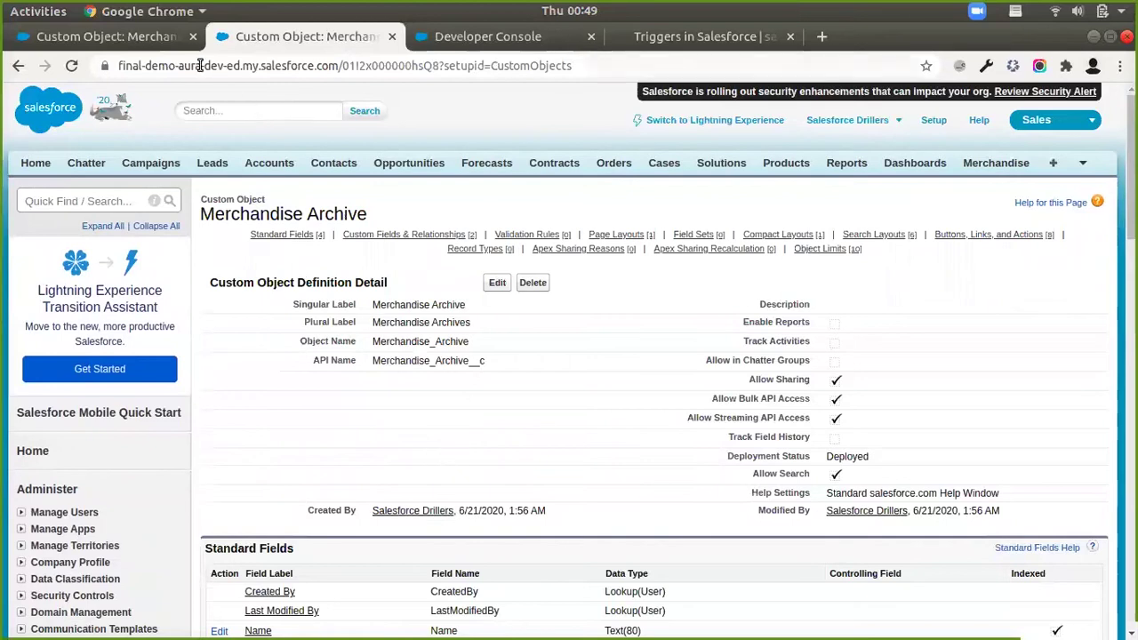
Back on the Merchandise object, start a new trigger from its Triggers section.
{"action": "left_click", "coordinate": [157, 39]}
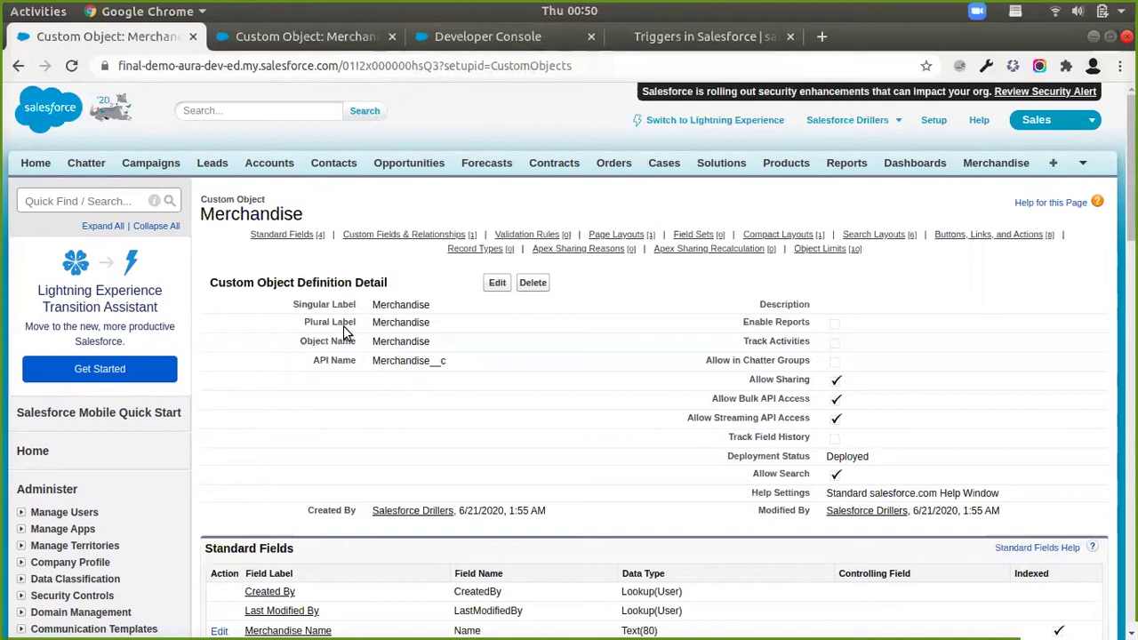
{"action": "scroll", "coordinate": [444, 394], "scroll_direction": "down", "scroll_amount": 2}
{"action": "scroll", "coordinate": [445, 398], "scroll_direction": "up", "scroll_amount": 2}
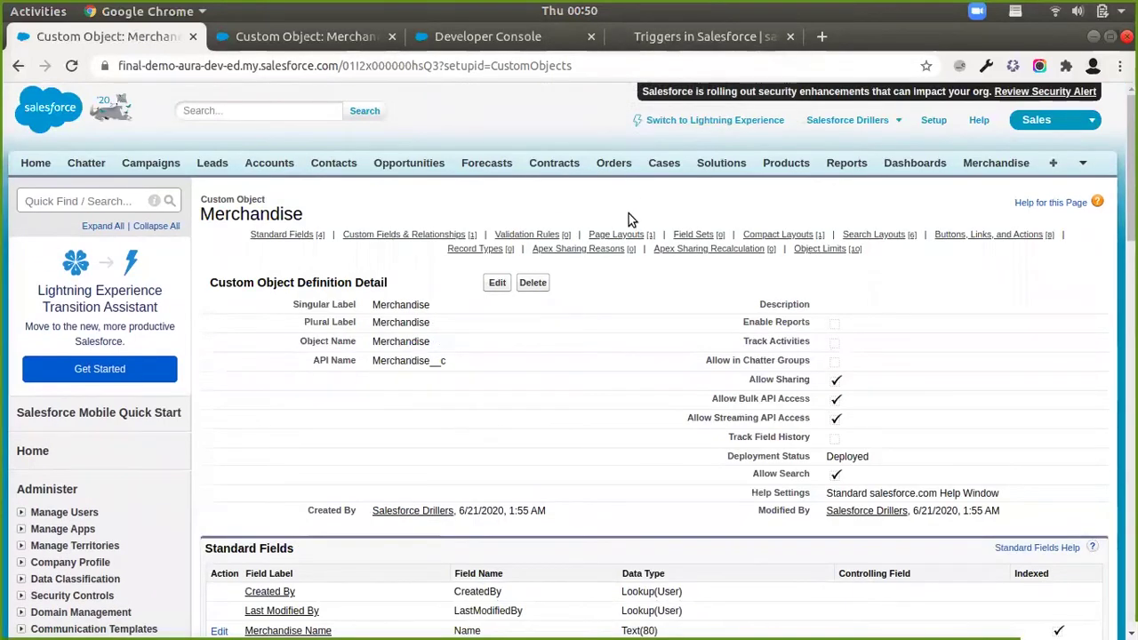
{"action": "mouse_move", "coordinate": [694, 234]}
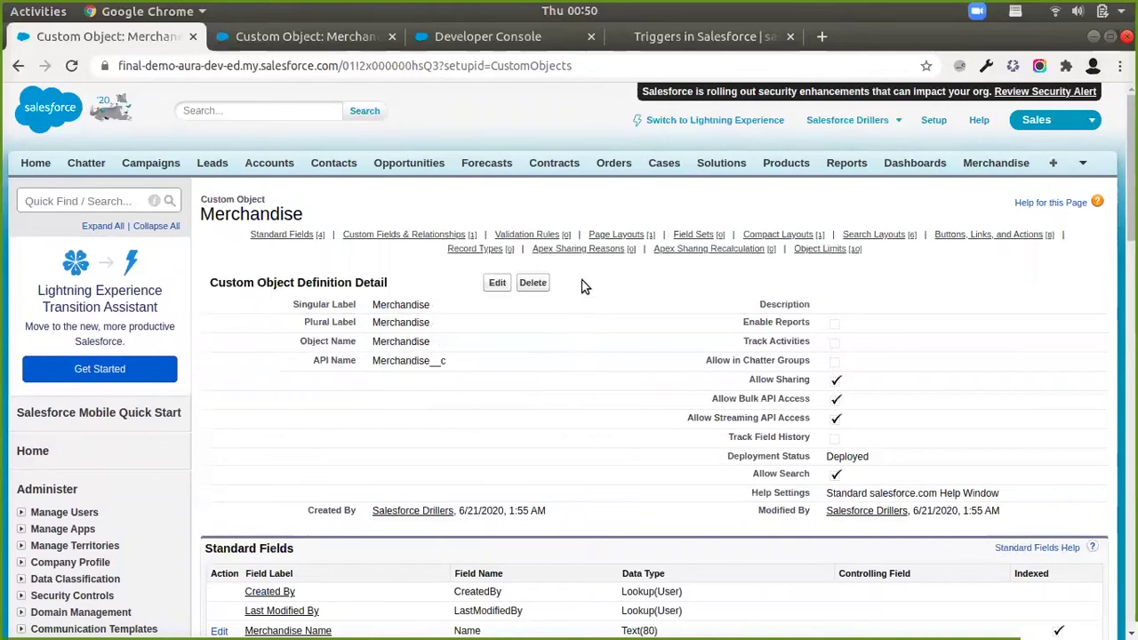
{"action": "scroll", "coordinate": [758, 296], "scroll_direction": "down", "scroll_amount": 7}
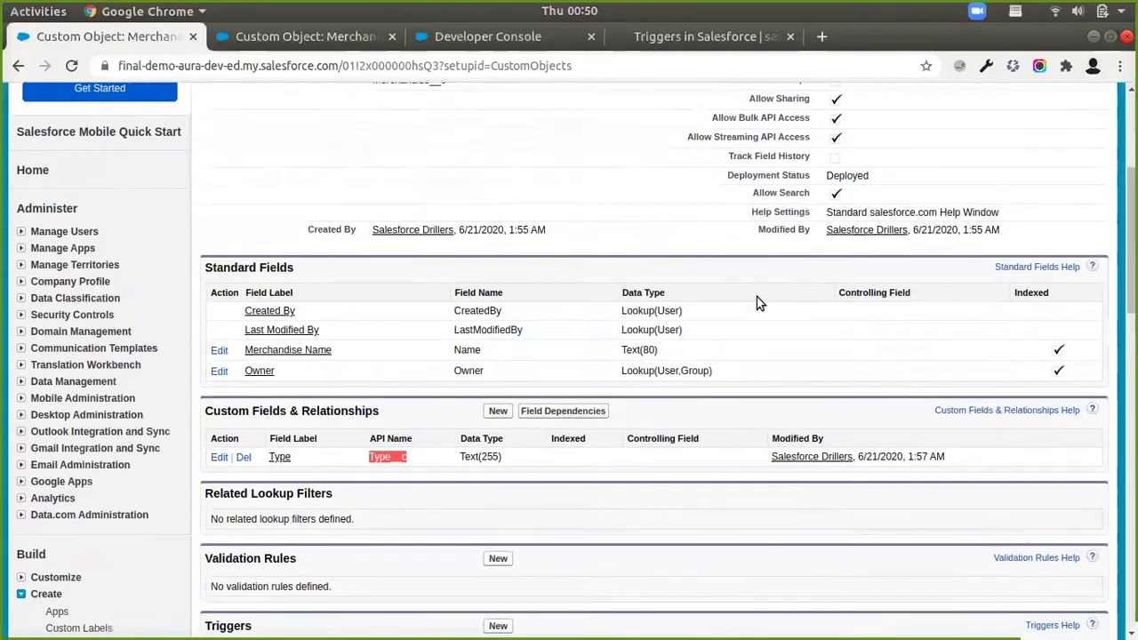
{"action": "left_click", "coordinate": [500, 336]}
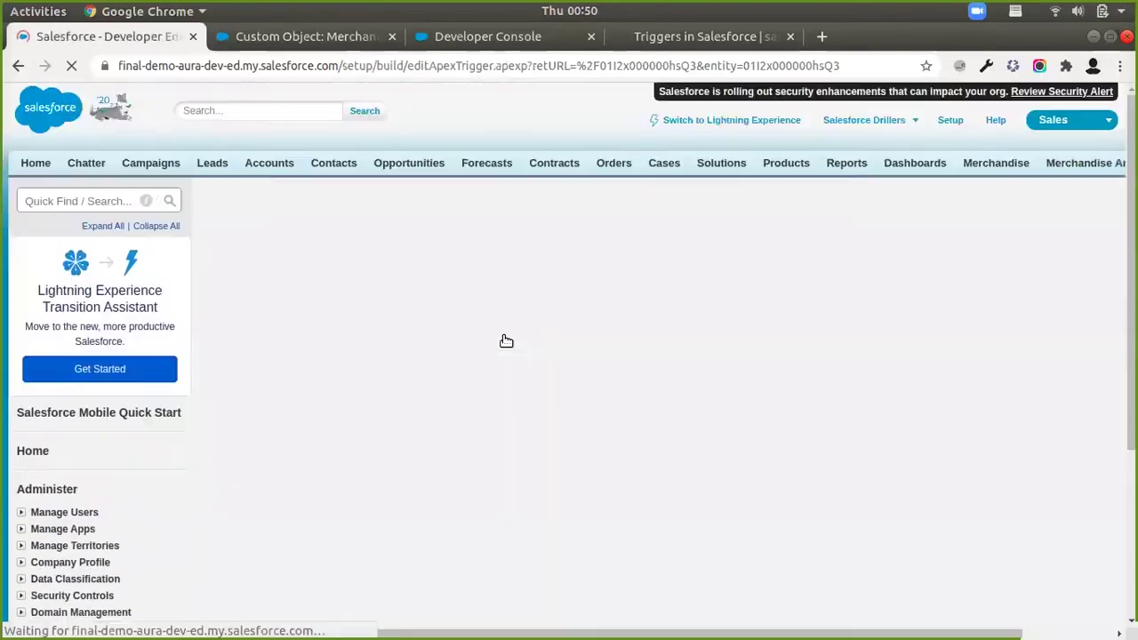
Name the trigger ArchiveTrigger with the after delete event and Quick Save it.
{"action": "left_click", "coordinate": [306, 357]}
{"action": "double_click", "coordinate": [348, 358]}
{"action": "type", "text": "Arc"}
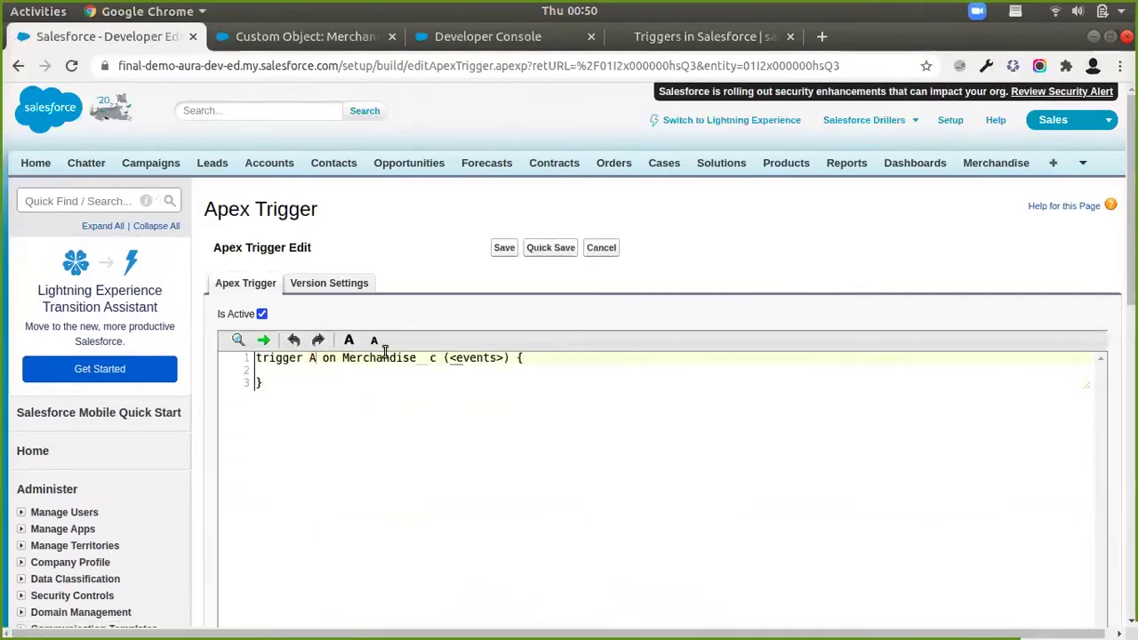
{"action": "type", "text": "eTrigg"}
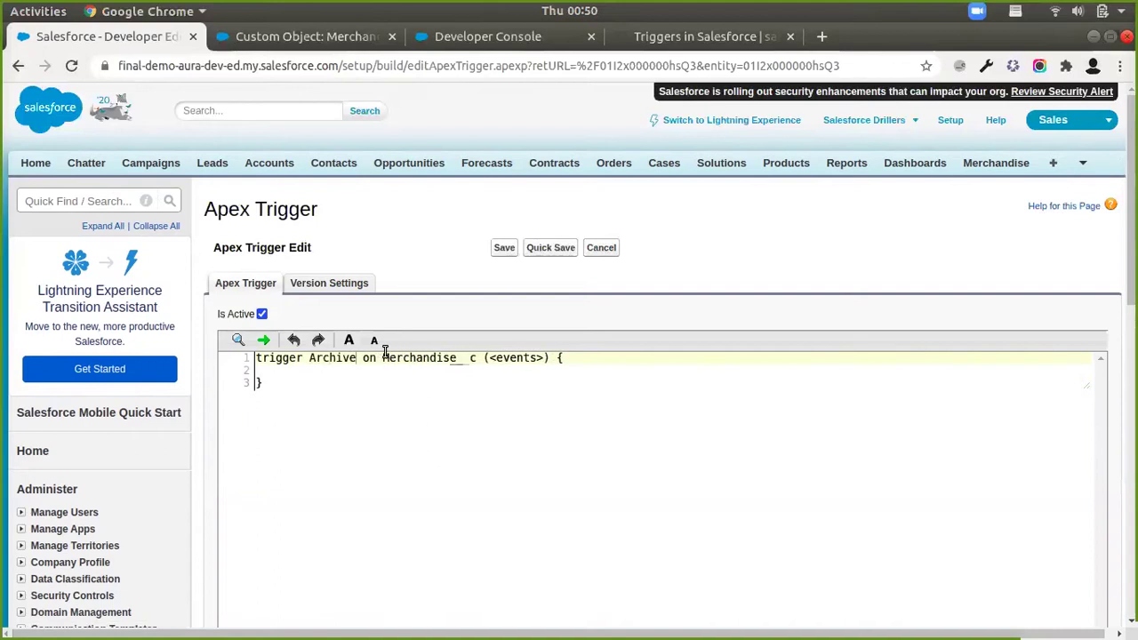
{"action": "type", "text": "er"}
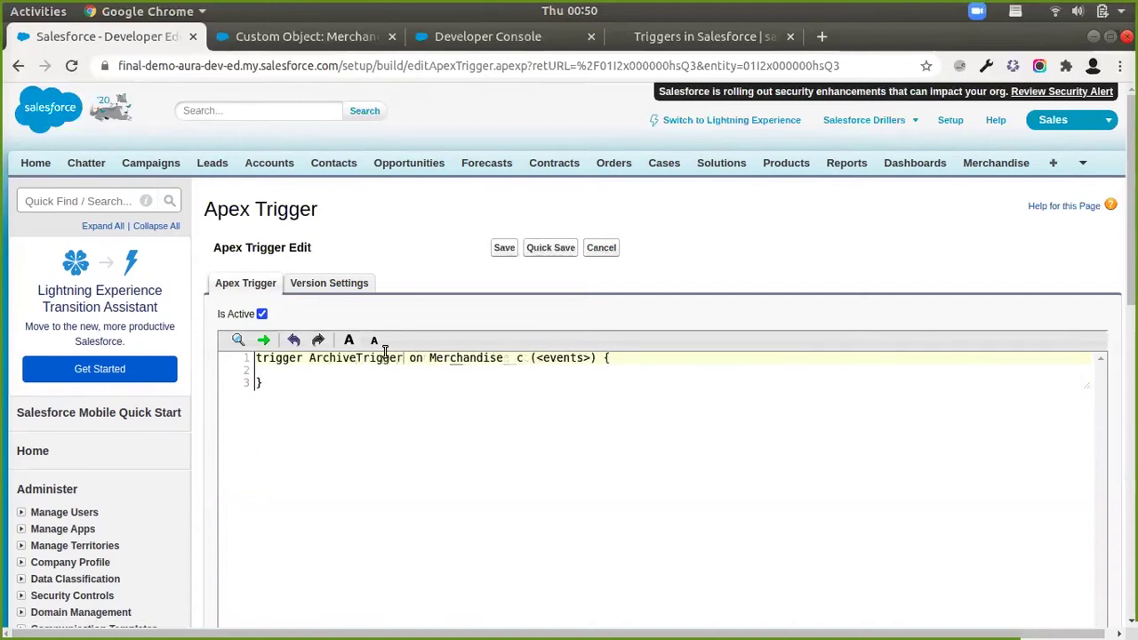
{"action": "left_click", "coordinate": [589, 358]}
{"action": "key", "text": "BackSpace"}
{"action": "key", "text": "BackSpace"}
{"action": "key", "text": "BackSpace"}
{"action": "key", "text": "BackSpace"}
{"action": "key", "text": "BackSpace"}
{"action": "key", "text": "BackSpace"}
{"action": "key", "text": "BackSpace"}
{"action": "key", "text": "BackSpace"}
{"action": "type", "text": "after delete"}
{"action": "key", "text": "Down"}
{"action": "left_click", "coordinate": [552, 252]}
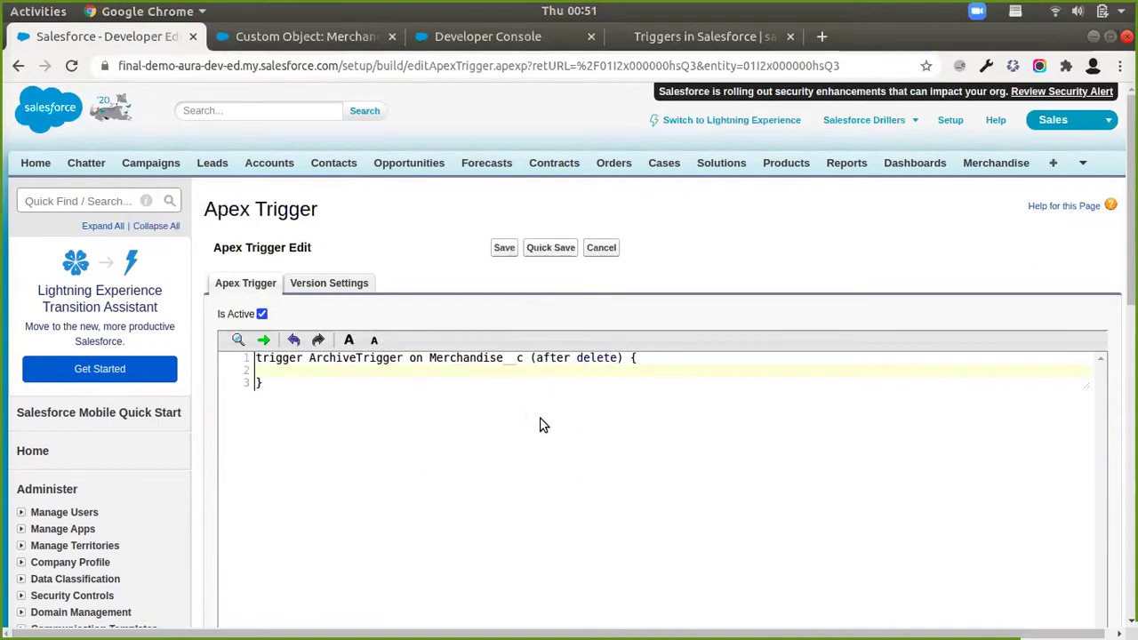
{"action": "left_click", "coordinate": [113, 200]}
Create and Quick Save an empty public class ArchiveHelper, then begin its archive method declaration.
{"action": "type", "text": "cl"}
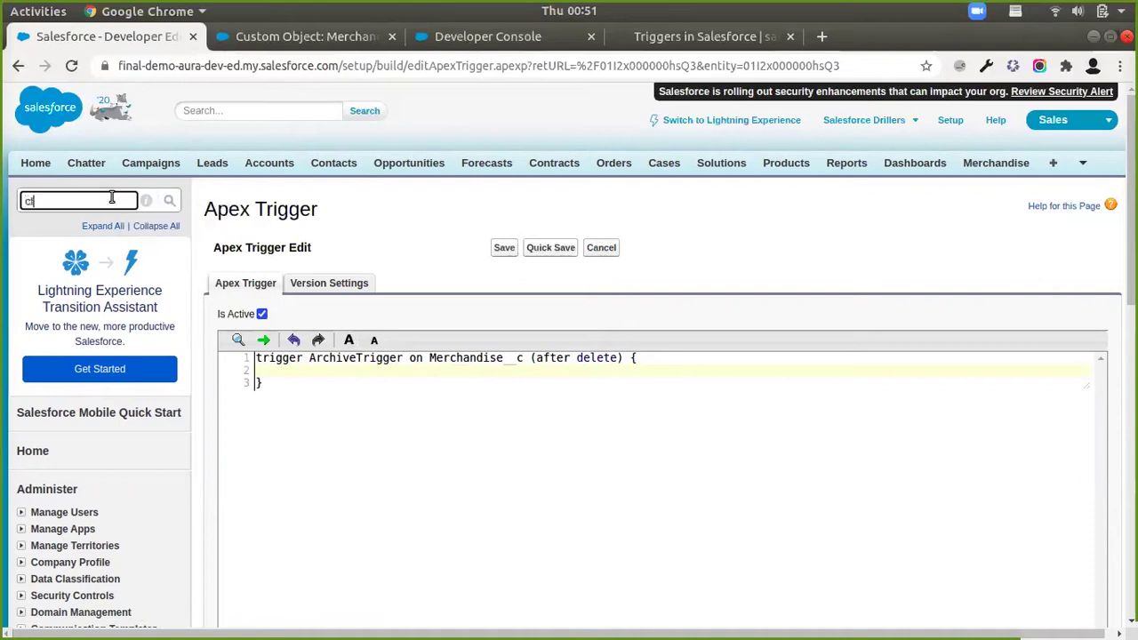
{"action": "type", "text": "asses"}
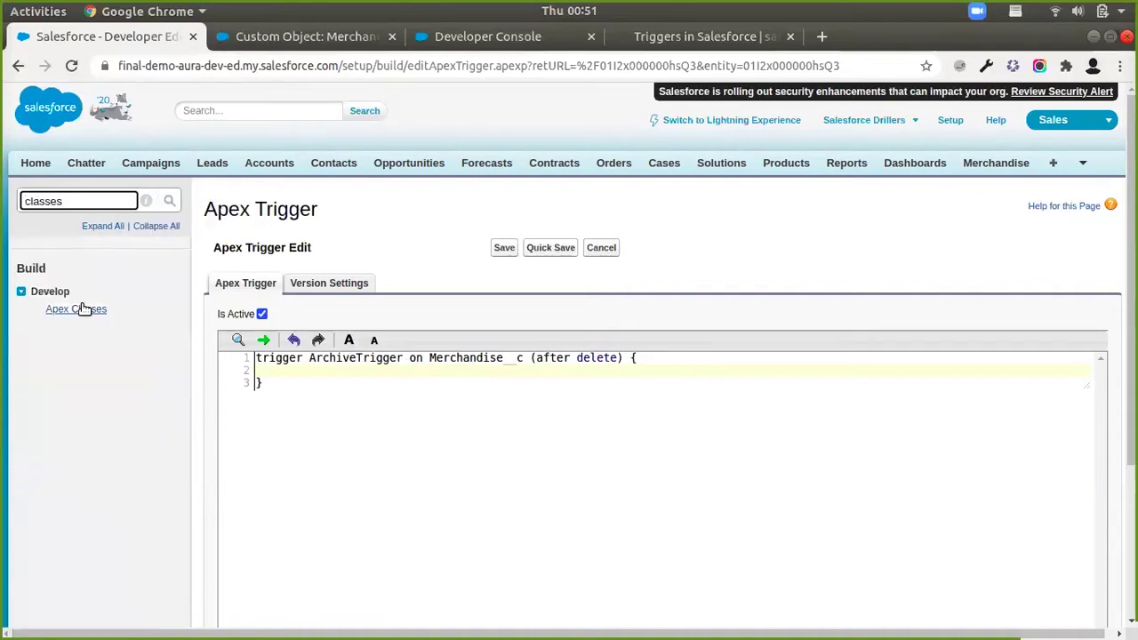
{"action": "middle_click", "coordinate": [80, 308]}
{"action": "left_click", "coordinate": [494, 35]}
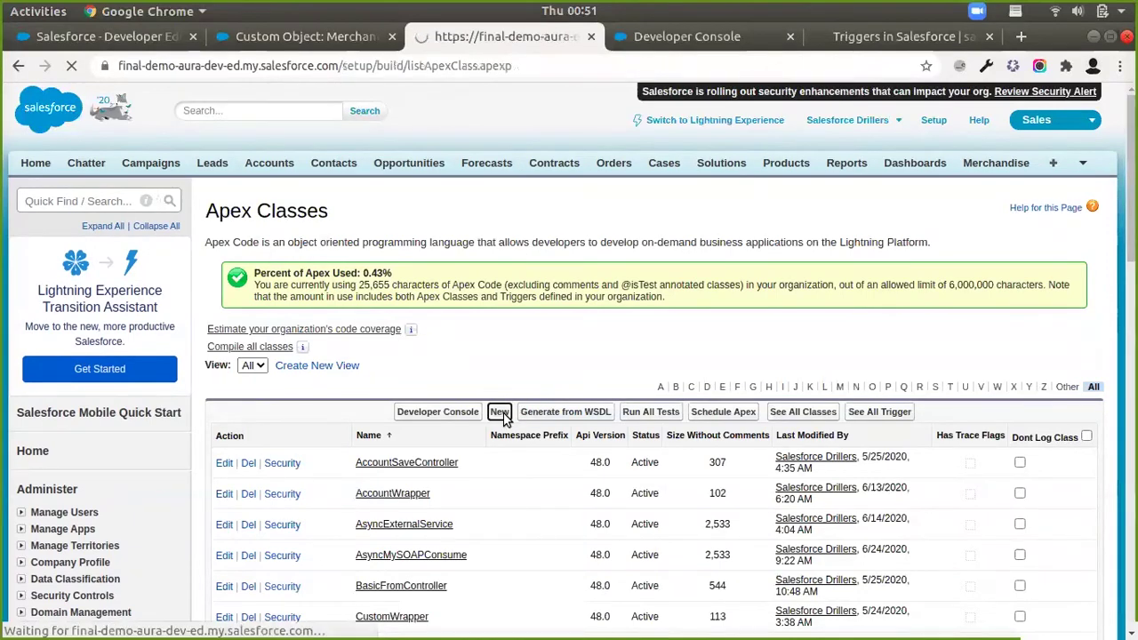
{"action": "type", "text": "public class Archive"}
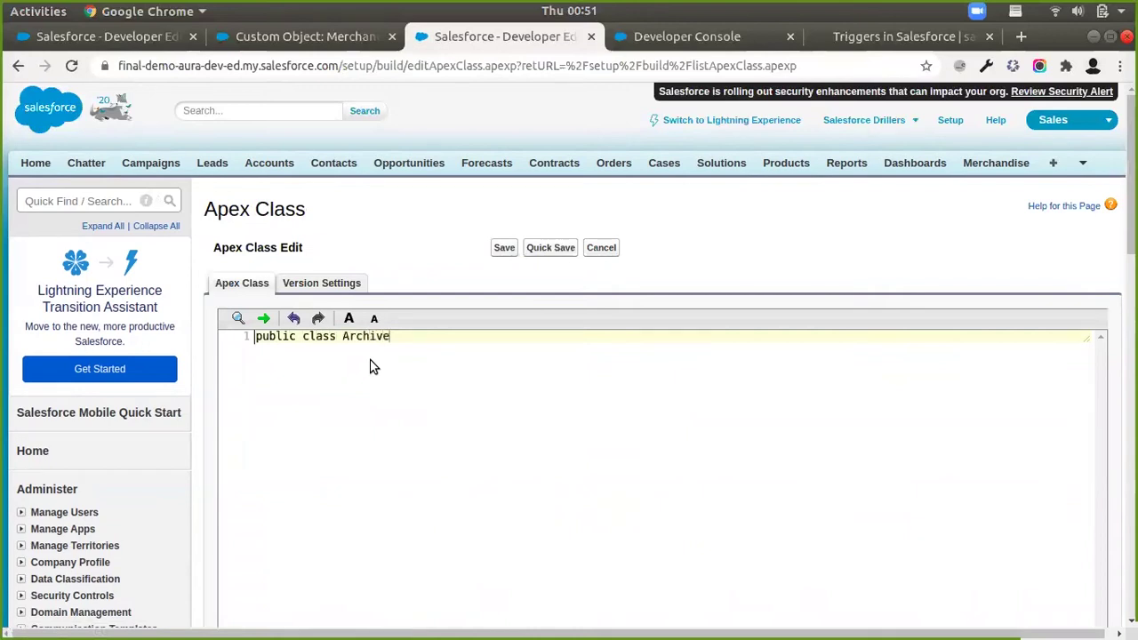
{"action": "type", "text": "Helper"}
{"action": "key", "text": "Return"}
{"action": "type", "text": "{"}
{"action": "key", "text": "Return"}
{"action": "key", "text": "Return"}
{"action": "key", "text": "Return"}
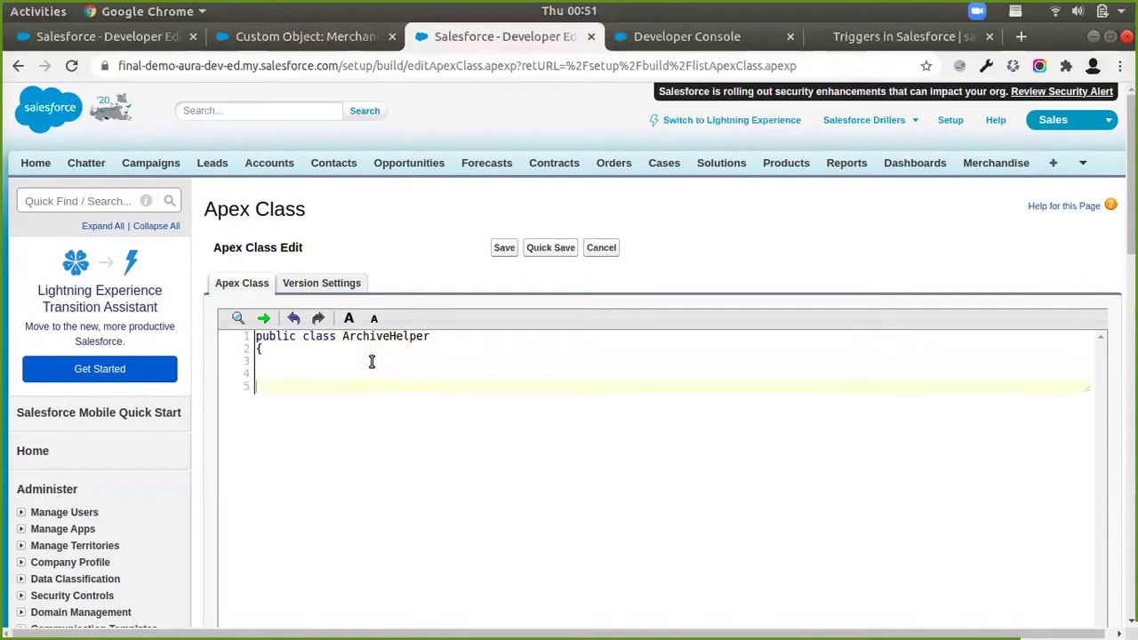
{"action": "type", "text": "}"}
{"action": "left_click", "coordinate": [536, 250]}
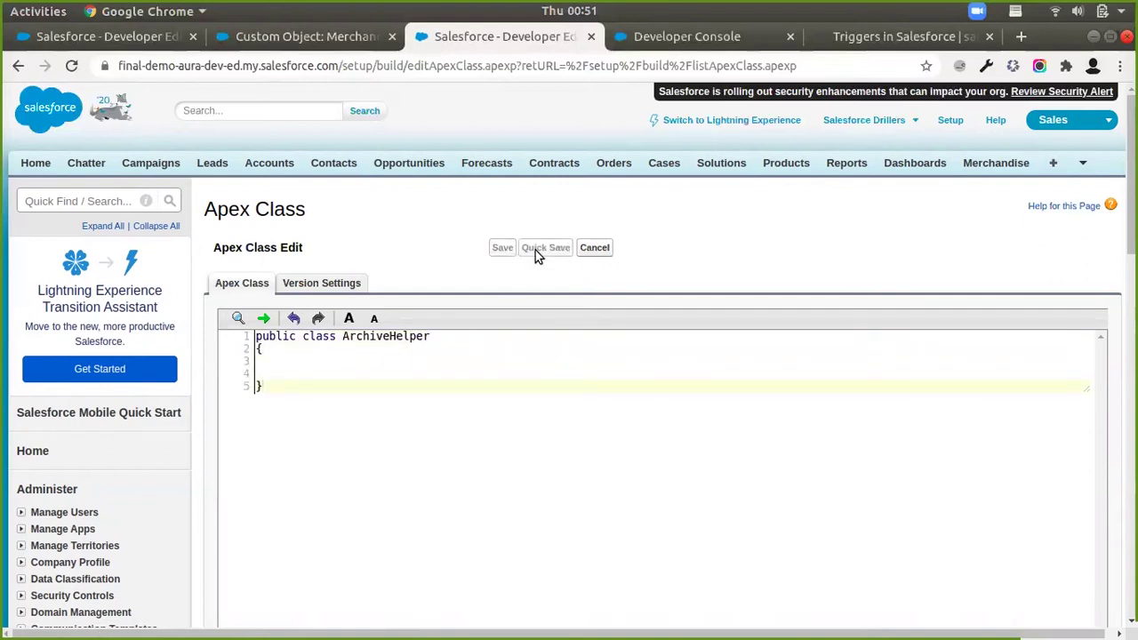
{"action": "left_click", "coordinate": [427, 362]}
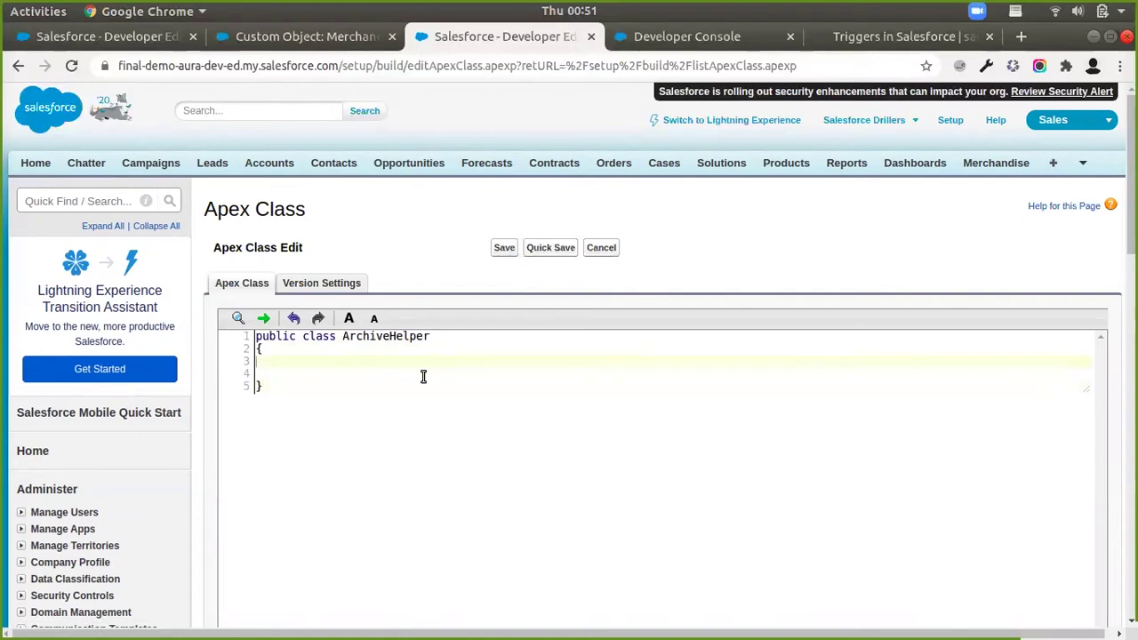
{"action": "type", "text": "public static void "}
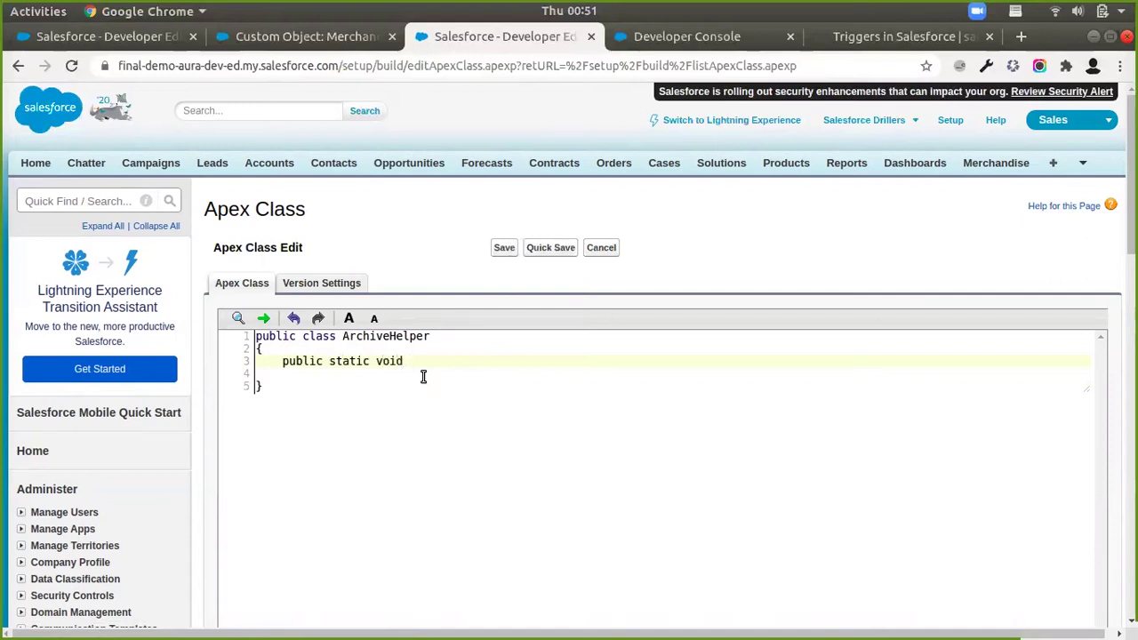
{"action": "type", "text": "archived(list<>"}
Open the Merchandise object's definition in a new tab and copy its API name Merchandise__c.
{"action": "left_click", "coordinate": [358, 37]}
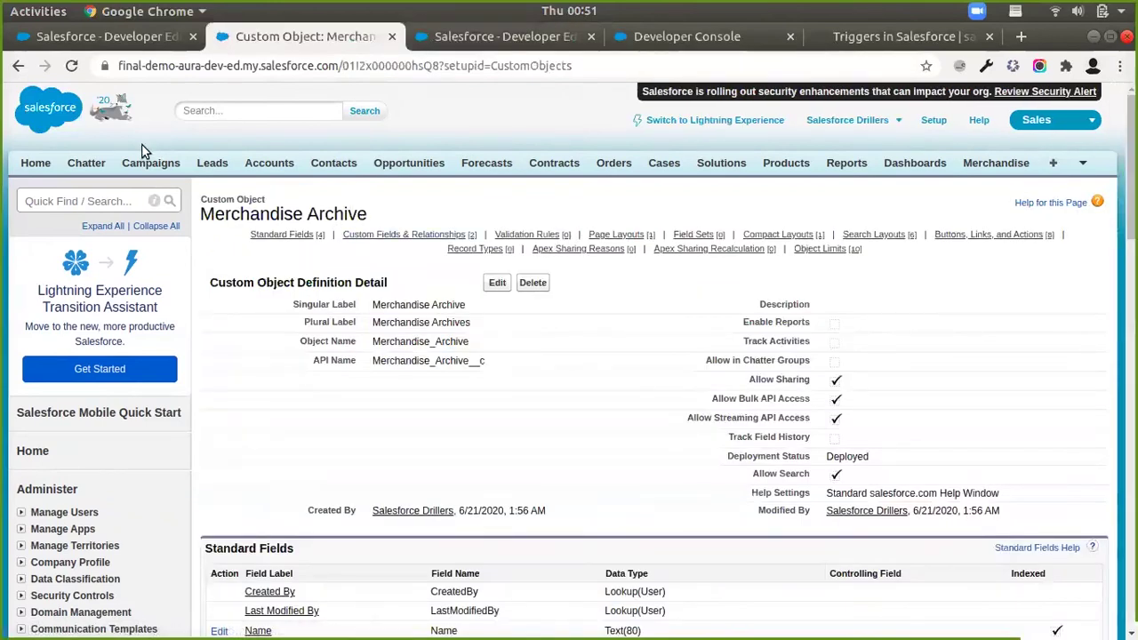
{"action": "middle_click", "coordinate": [20, 65]}
{"action": "left_click", "coordinate": [375, 36]}
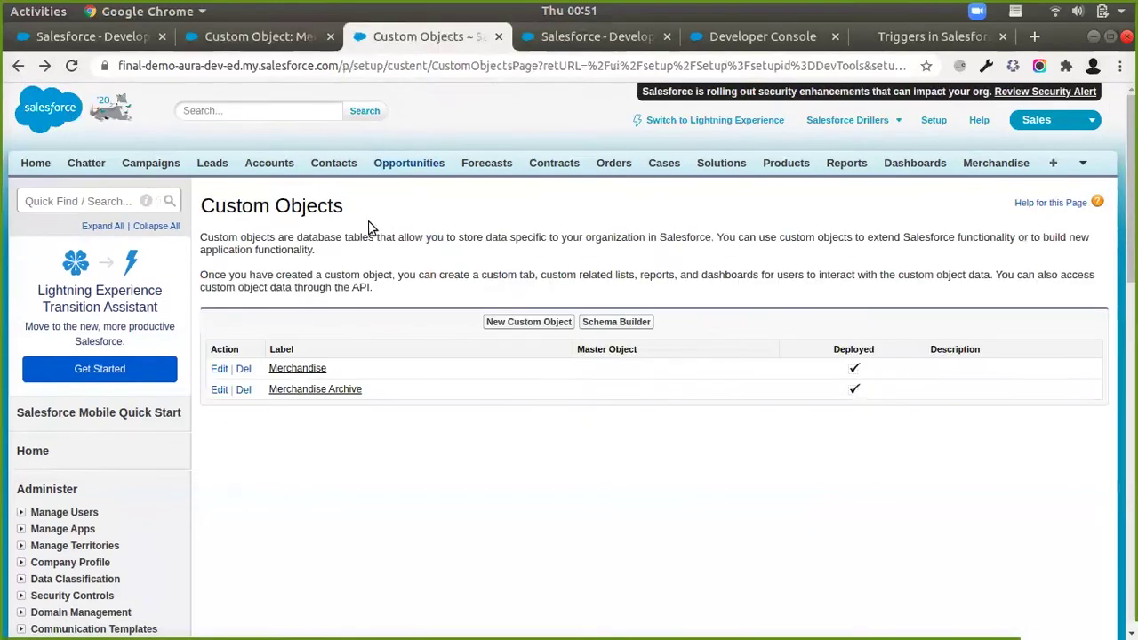
{"action": "left_click", "coordinate": [307, 370]}
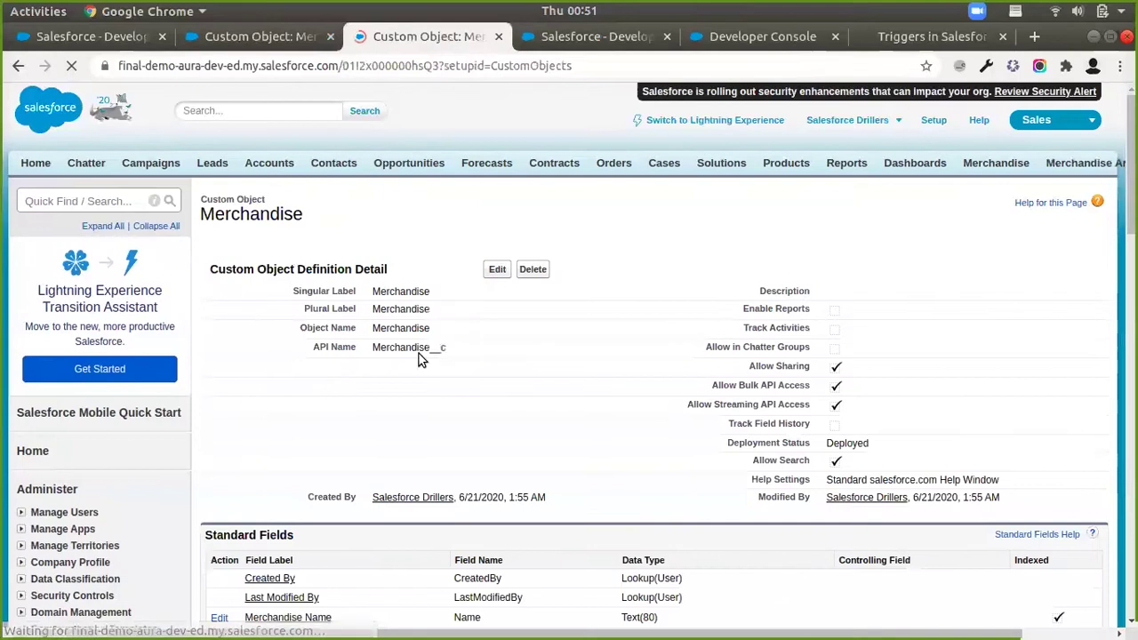
{"action": "double_click", "coordinate": [397, 360]}
{"action": "key", "text": "ctrl+c"}
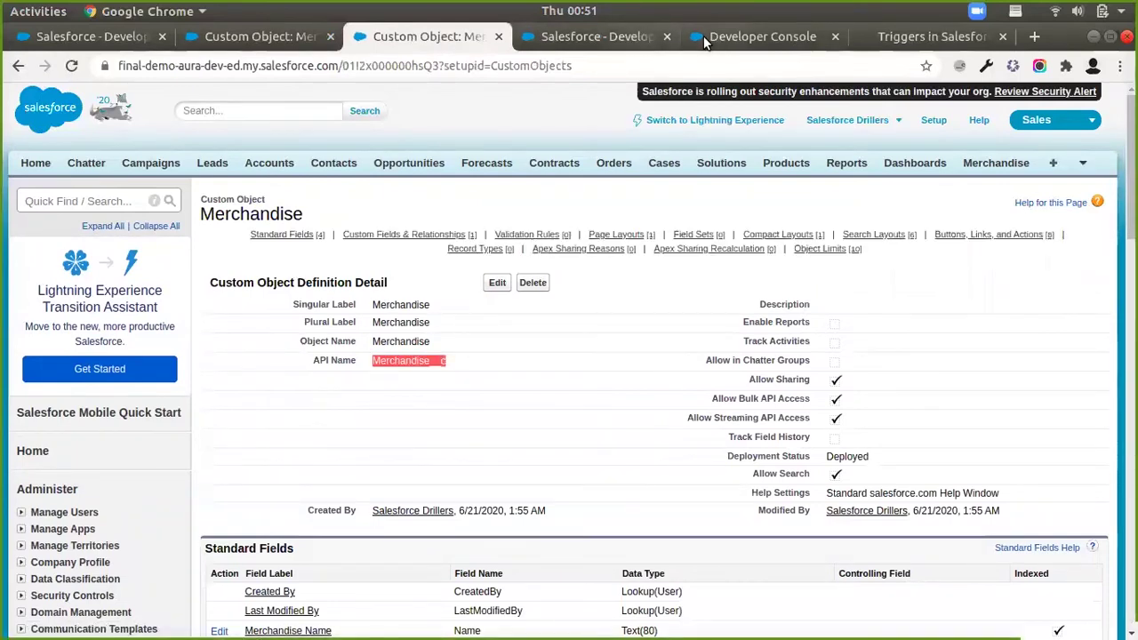
Finish the method as archive(list<Merchandise__c> deletedRecords) with braces, starting its body with list<>.
{"action": "left_click", "coordinate": [601, 35]}
{"action": "key", "text": "ctrl+v"}
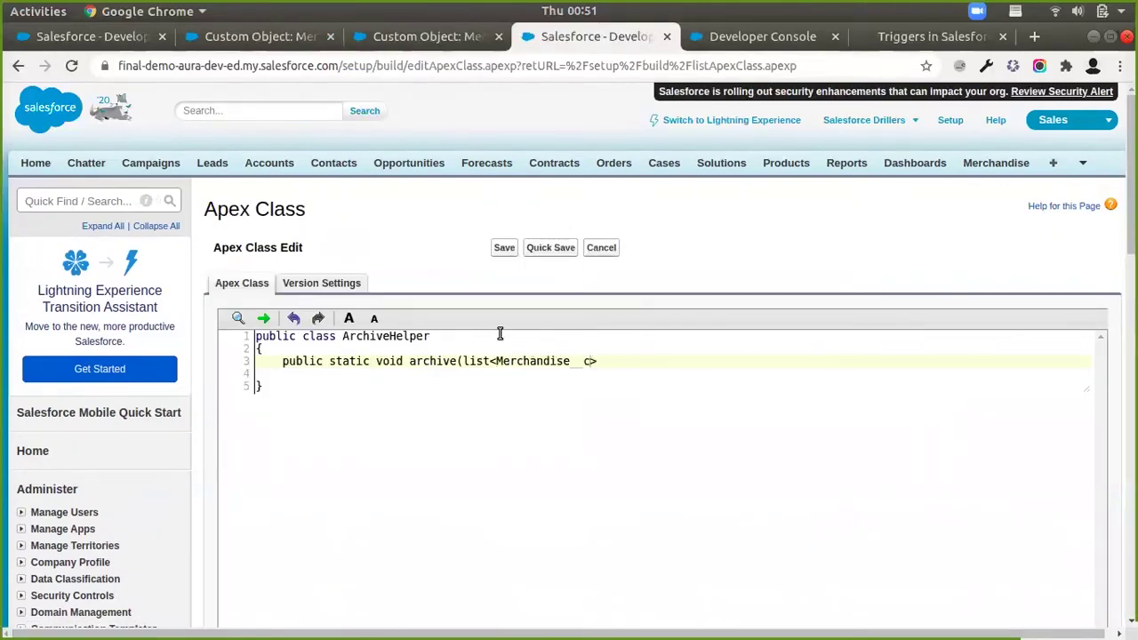
{"action": "type", "text": "deleteRecords"}
{"action": "key", "text": "Right"}
{"action": "type", "text": "ds"}
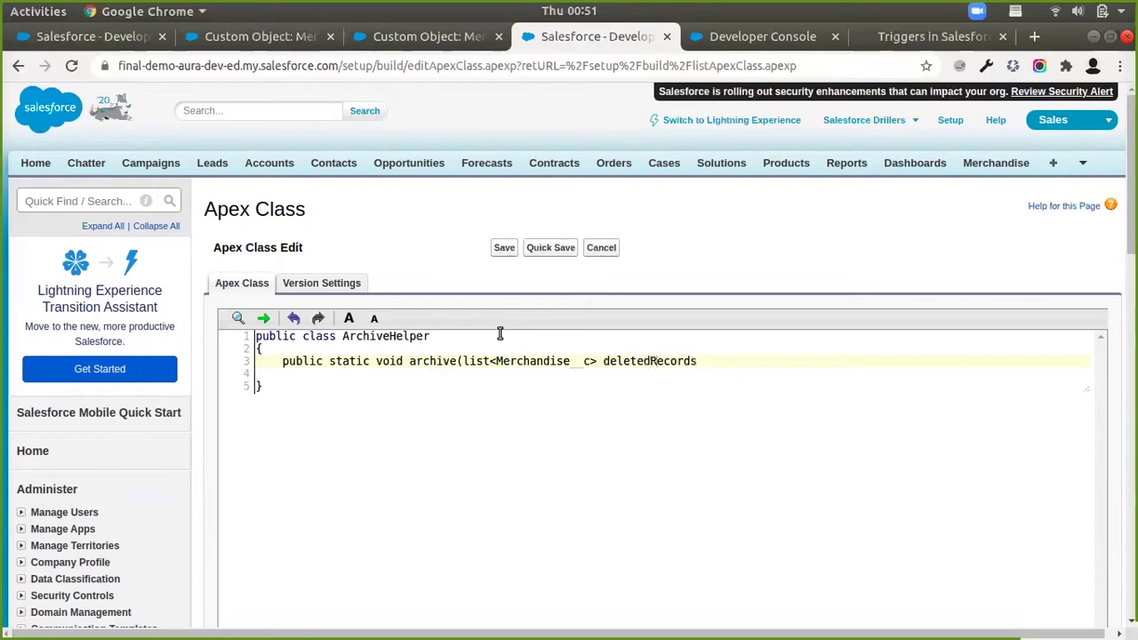
{"action": "type", "text": ")"}
{"action": "key", "text": "Return"}
{"action": "type", "text": "{"}
{"action": "key", "text": "Return"}
{"action": "key", "text": "Return"}
{"action": "key", "text": "Return"}
{"action": "type", "text": "}"}
{"action": "key", "text": "BackSpace"}
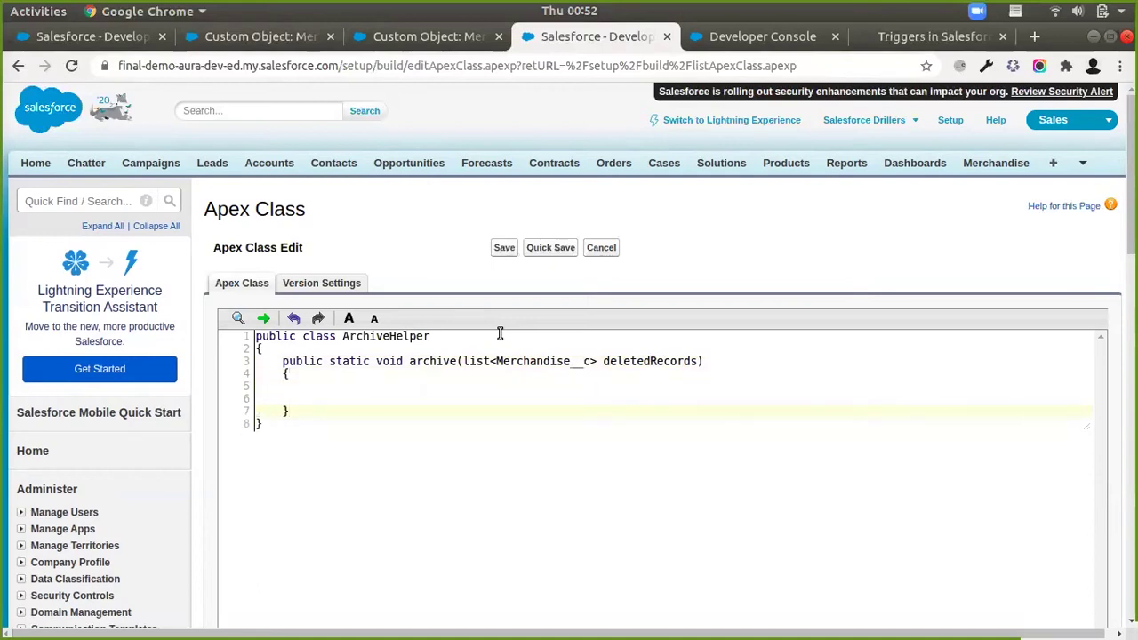
{"action": "type", "text": "list,<>"}
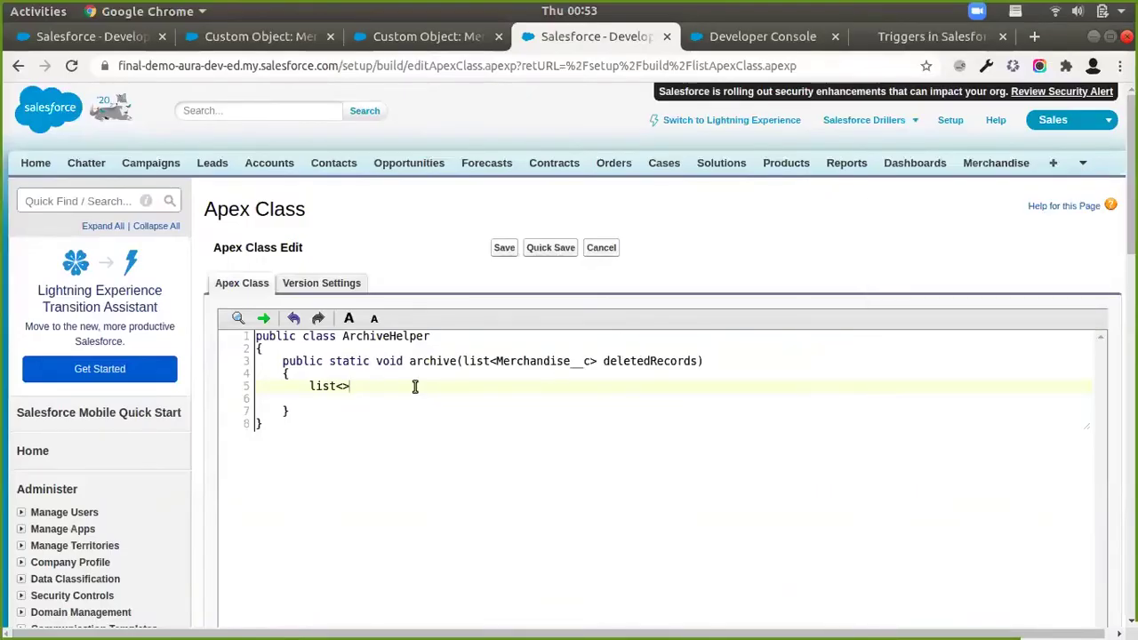
{"action": "left_click", "coordinate": [404, 45]}
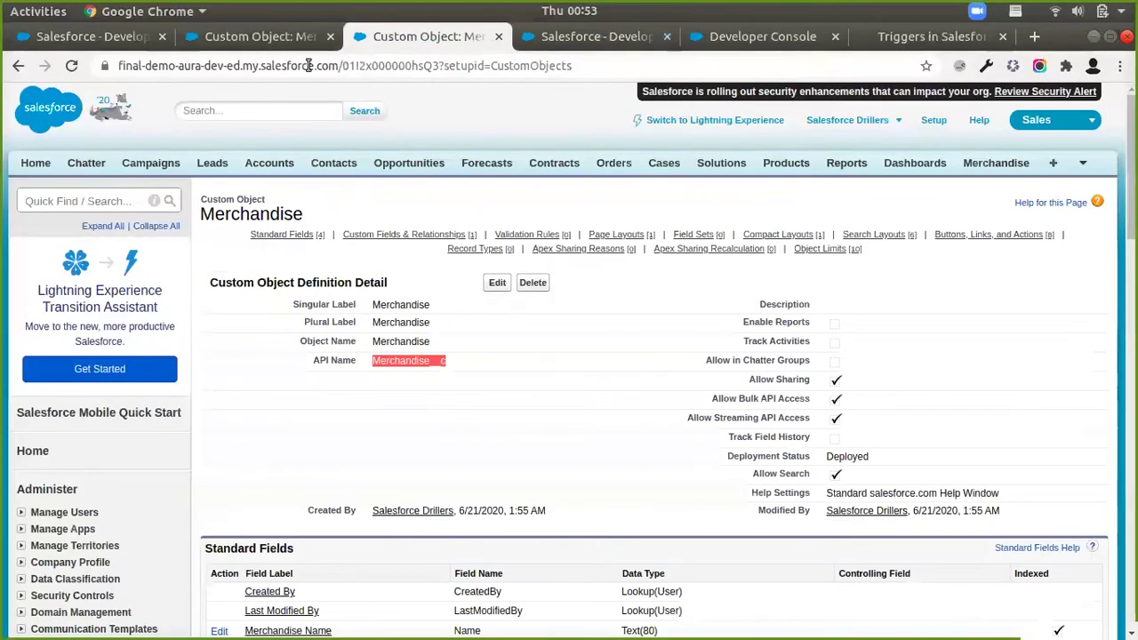
Declare list<Merchandise_Archive__c> arch = new list<Merchandise_Archive__c>(); in the archive method.
{"action": "left_click", "coordinate": [289, 40]}
{"action": "double_click", "coordinate": [382, 360]}
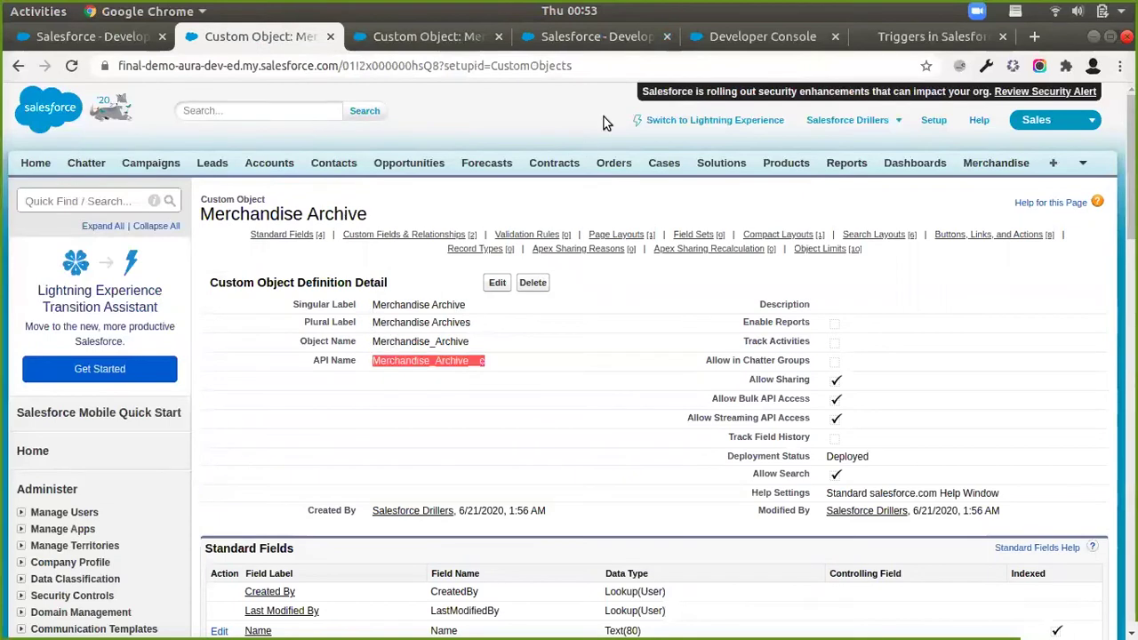
{"action": "left_click", "coordinate": [711, 40]}
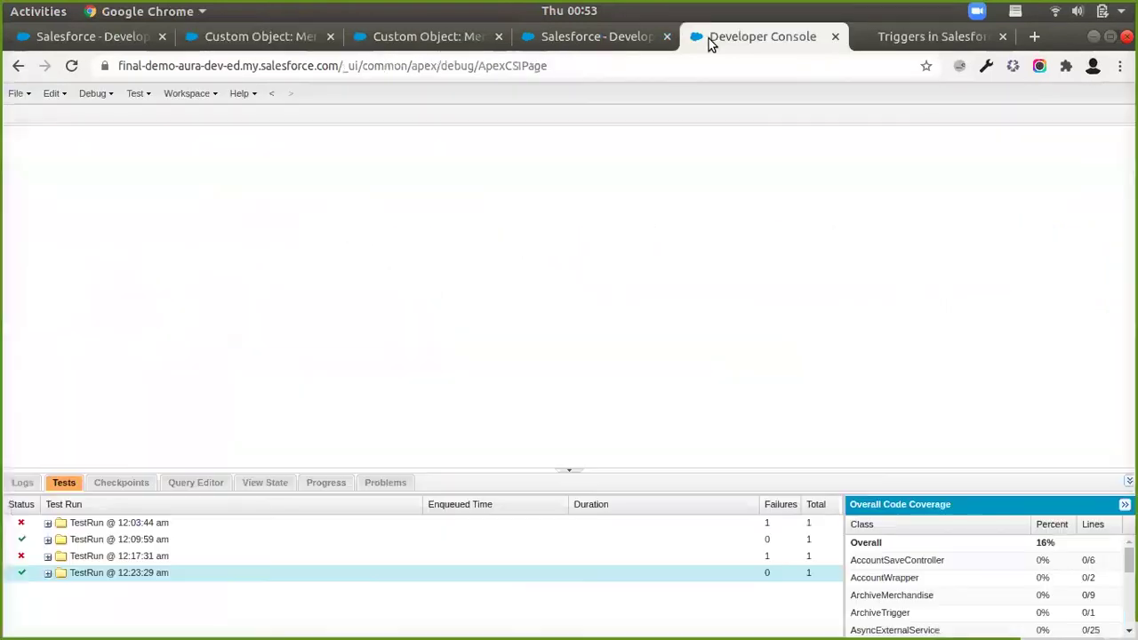
{"action": "left_click", "coordinate": [560, 36]}
{"action": "type", "text": "Merchandise_Archive__c"}
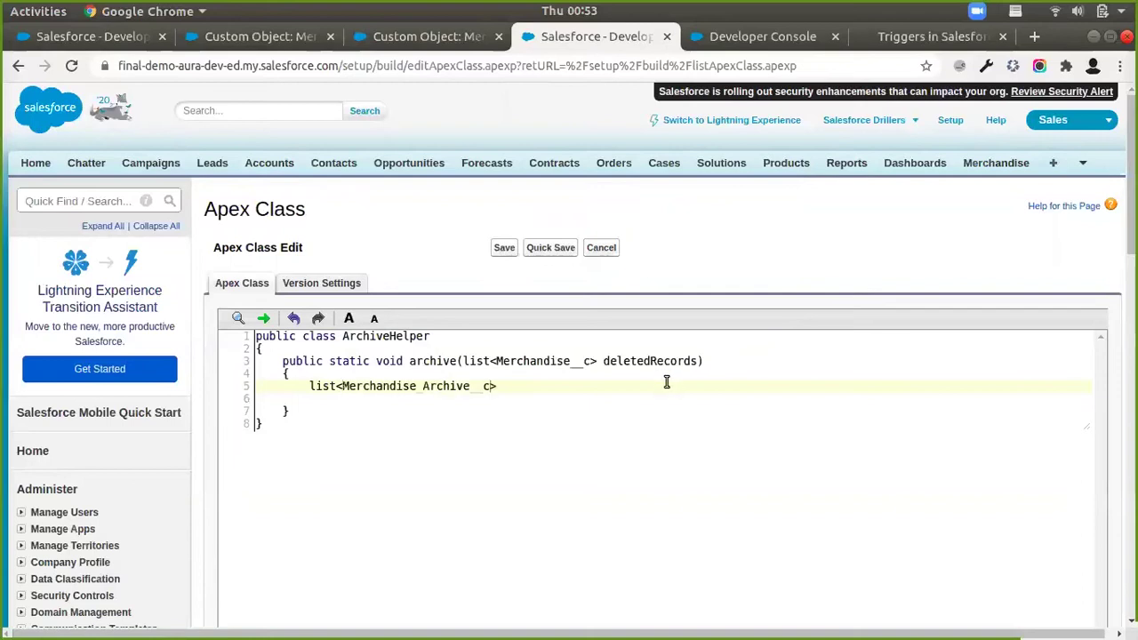
{"action": "left_click", "coordinate": [667, 383]}
{"action": "type", "text": "arch = new lis"}
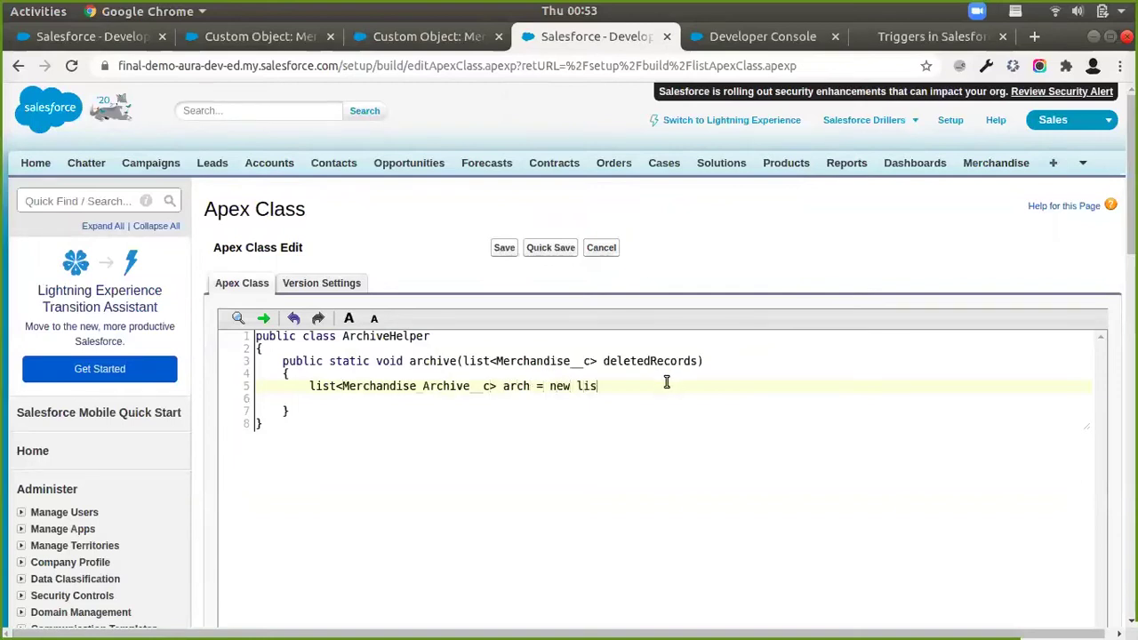
{"action": "type", "text": "t<>"}
{"action": "type", "text": "Merchandise_Archive__c"}
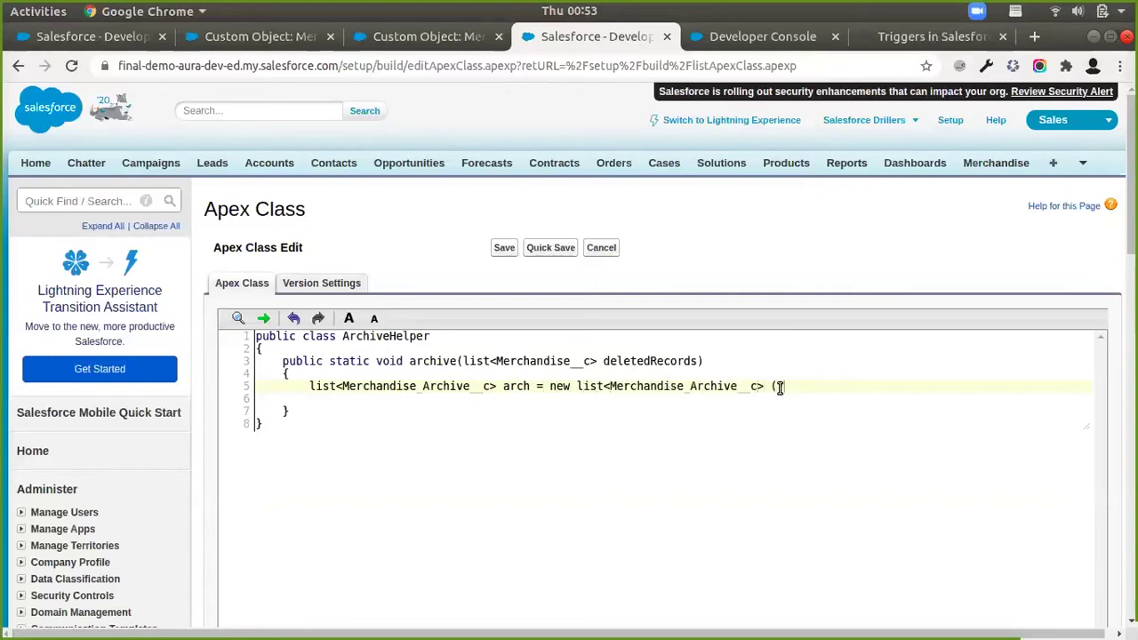
{"action": "type", "text": ");"}
{"action": "key", "text": "Return"}
{"action": "key", "text": "Return"}
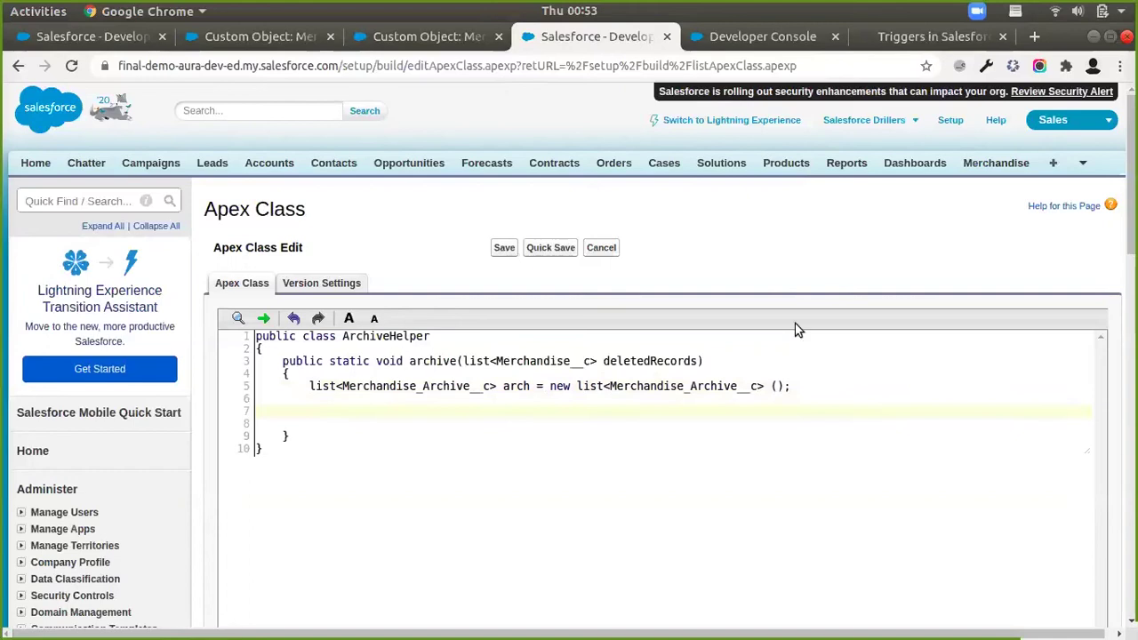
Check the tutorial's for loop example, then type for() below the list declaration.
{"action": "left_click", "coordinate": [871, 35]}
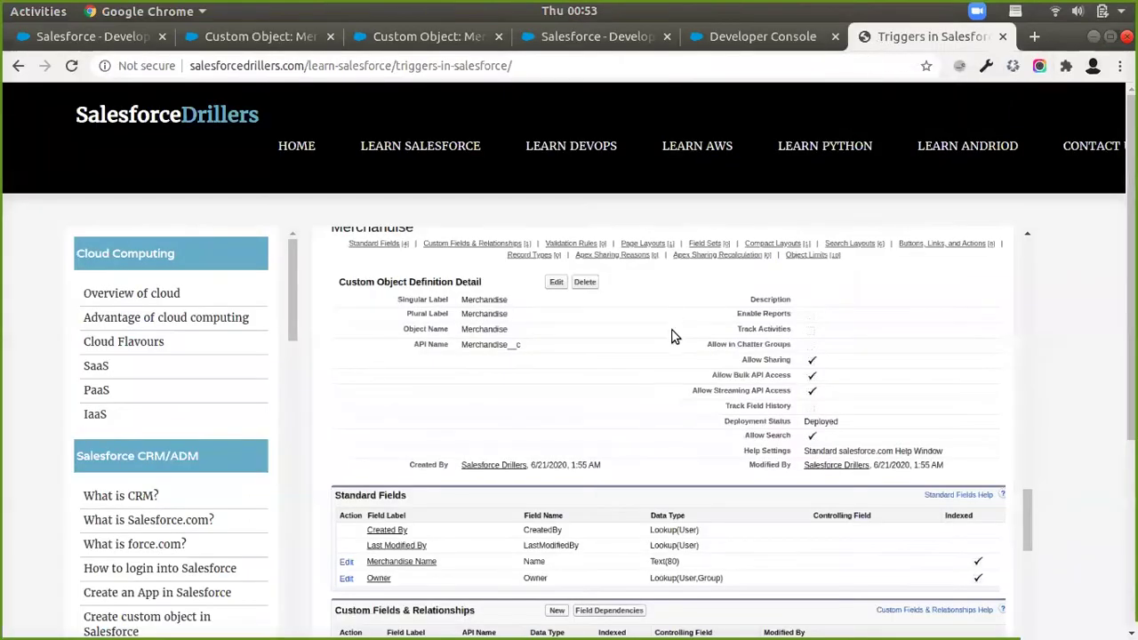
{"action": "scroll", "coordinate": [673, 338], "scroll_direction": "down", "scroll_amount": 5}
{"action": "scroll", "coordinate": [675, 343], "scroll_direction": "down", "scroll_amount": 10}
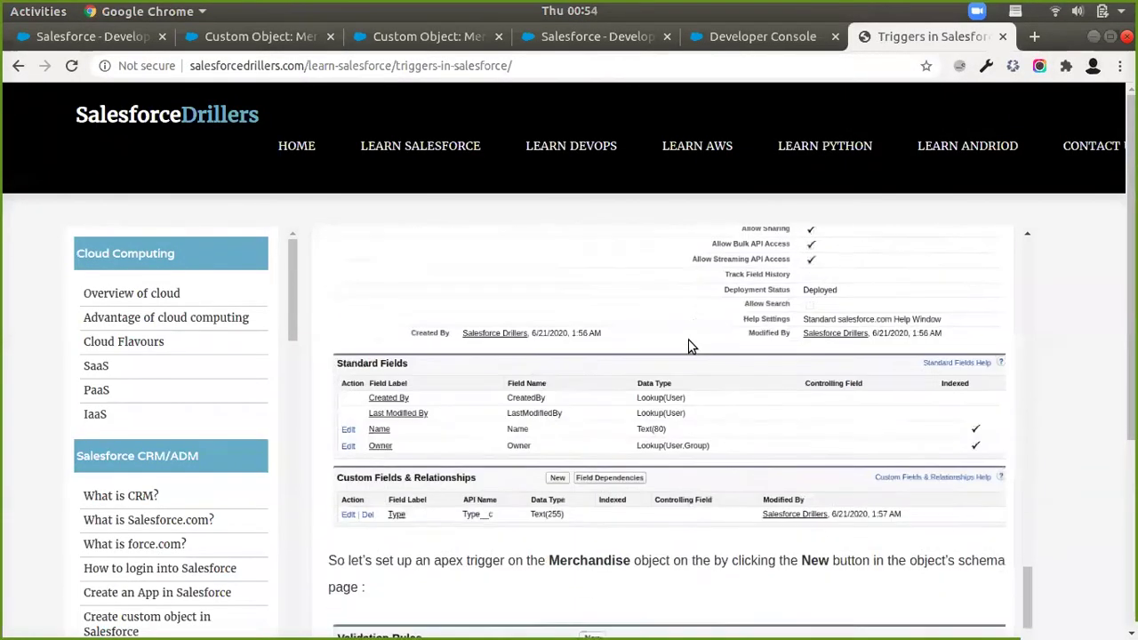
{"action": "scroll", "coordinate": [702, 368], "scroll_direction": "down", "scroll_amount": 4}
{"action": "scroll", "coordinate": [681, 369], "scroll_direction": "down", "scroll_amount": 4}
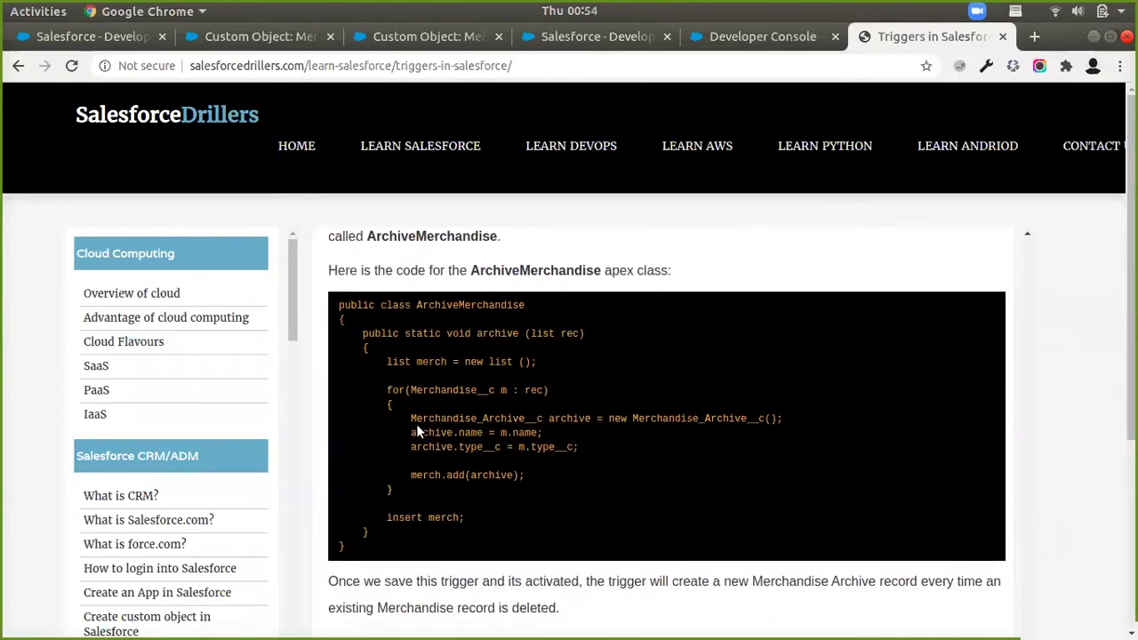
{"action": "left_click_drag", "start_coordinate": [385, 388], "coordinate": [401, 405]}
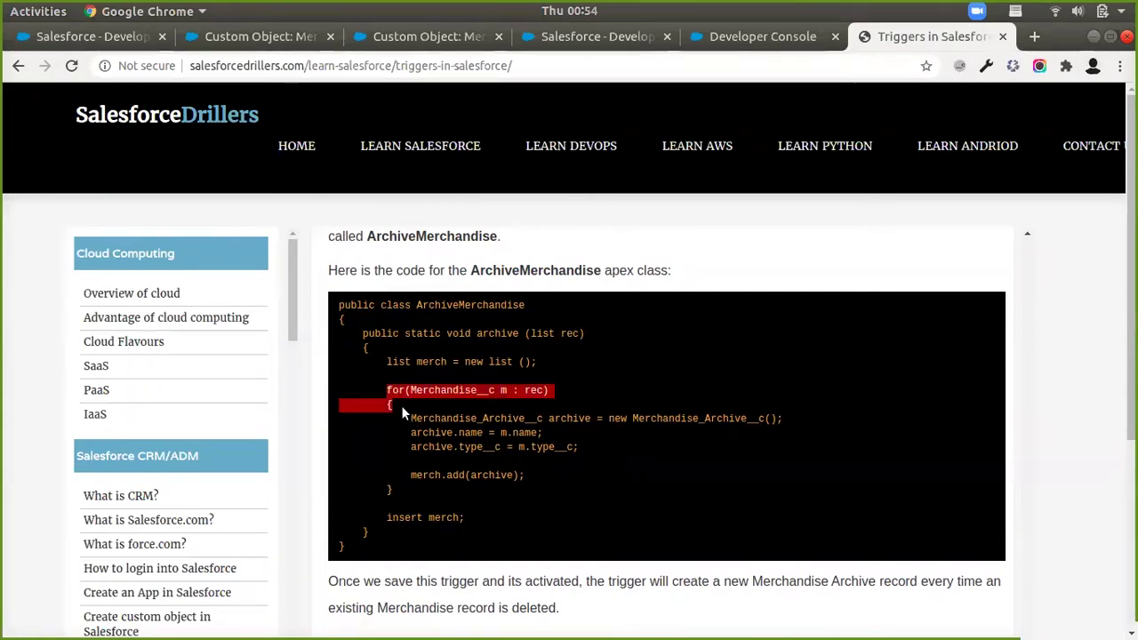
{"action": "left_click", "coordinate": [449, 40]}
{"action": "left_click", "coordinate": [288, 45]}
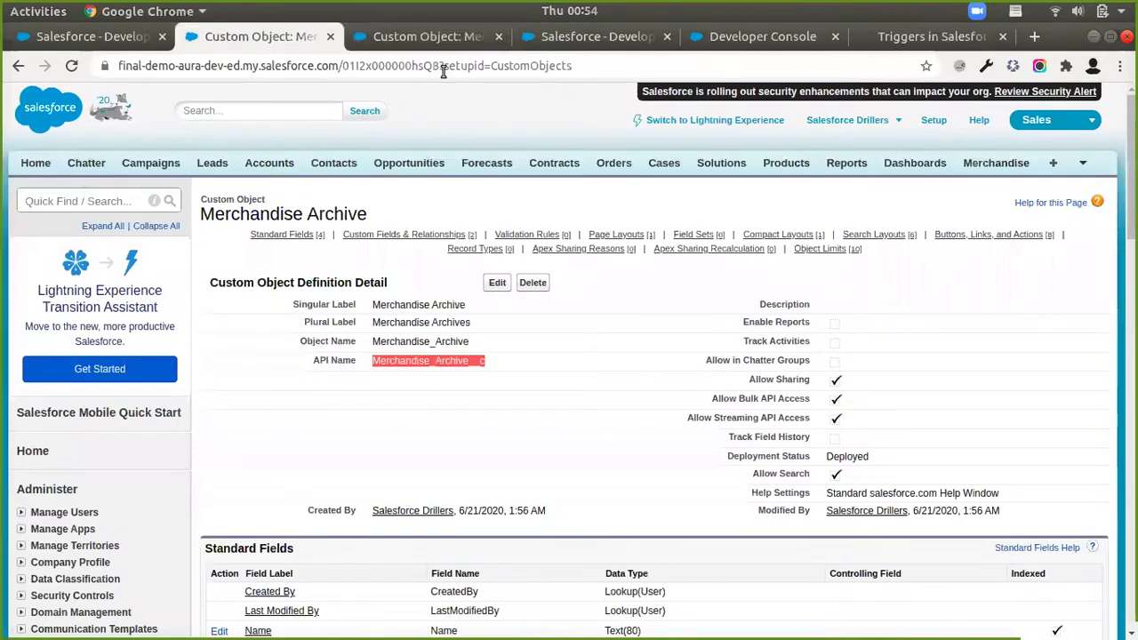
{"action": "left_click", "coordinate": [718, 40]}
{"action": "left_click", "coordinate": [637, 36]}
{"action": "type", "text": "for()"}
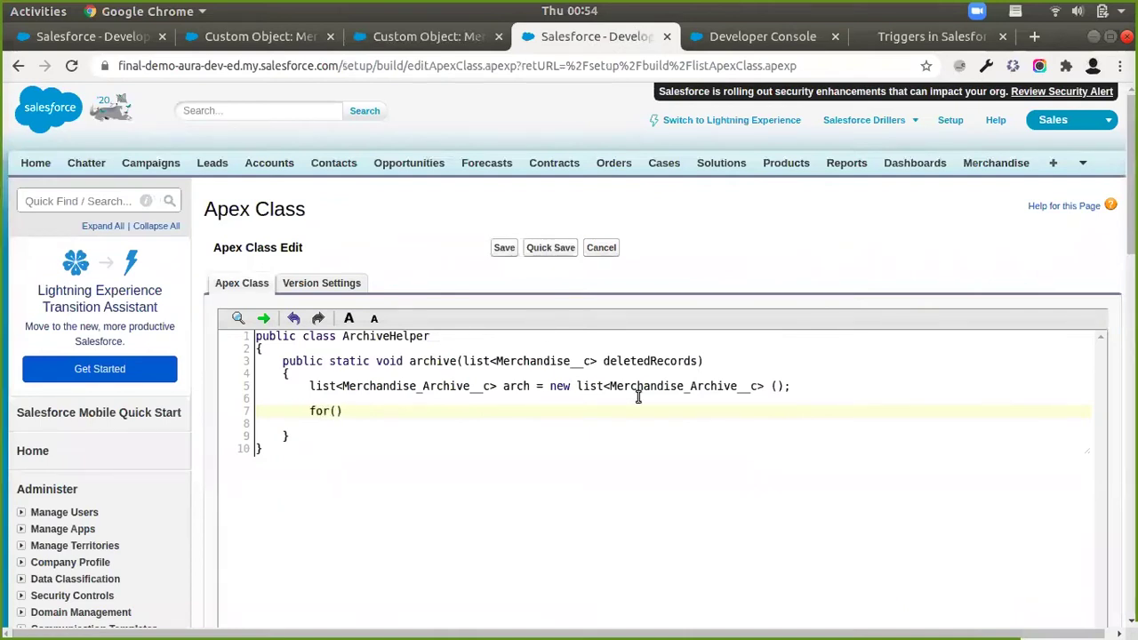
Write the loop header for(Merchandise__c m : deletedRecords) with its closing brace.
{"action": "double_click", "coordinate": [655, 362]}
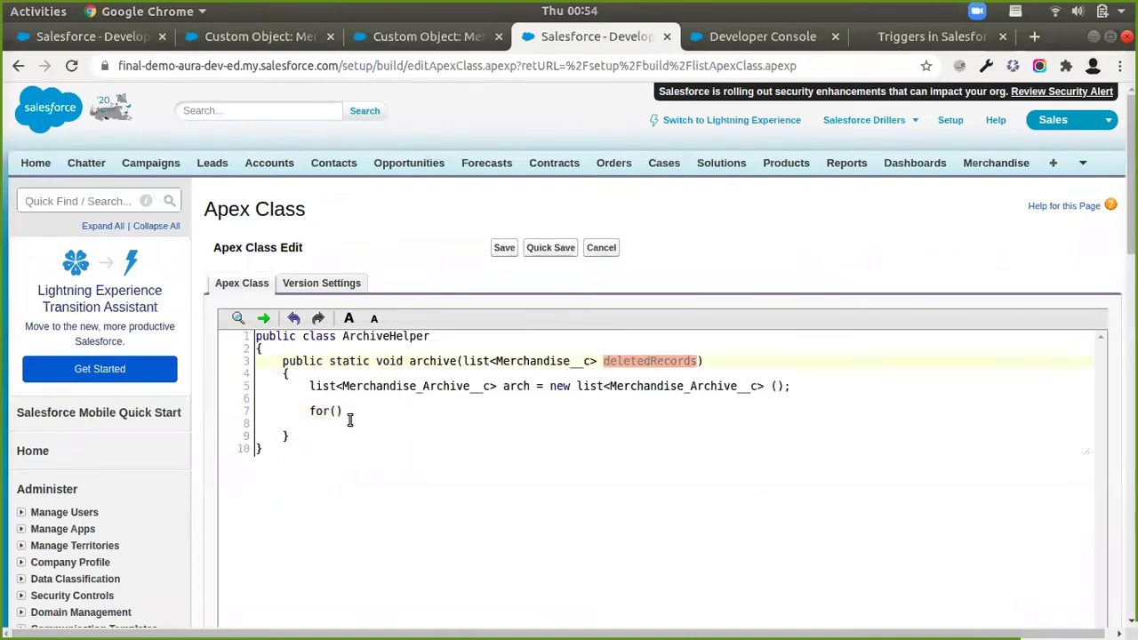
{"action": "double_click", "coordinate": [551, 362]}
{"action": "key", "text": "ctrl+c"}
{"action": "left_click", "coordinate": [338, 413]}
{"action": "key", "text": "ctrl+v"}
{"action": "type", "text": "m :"}
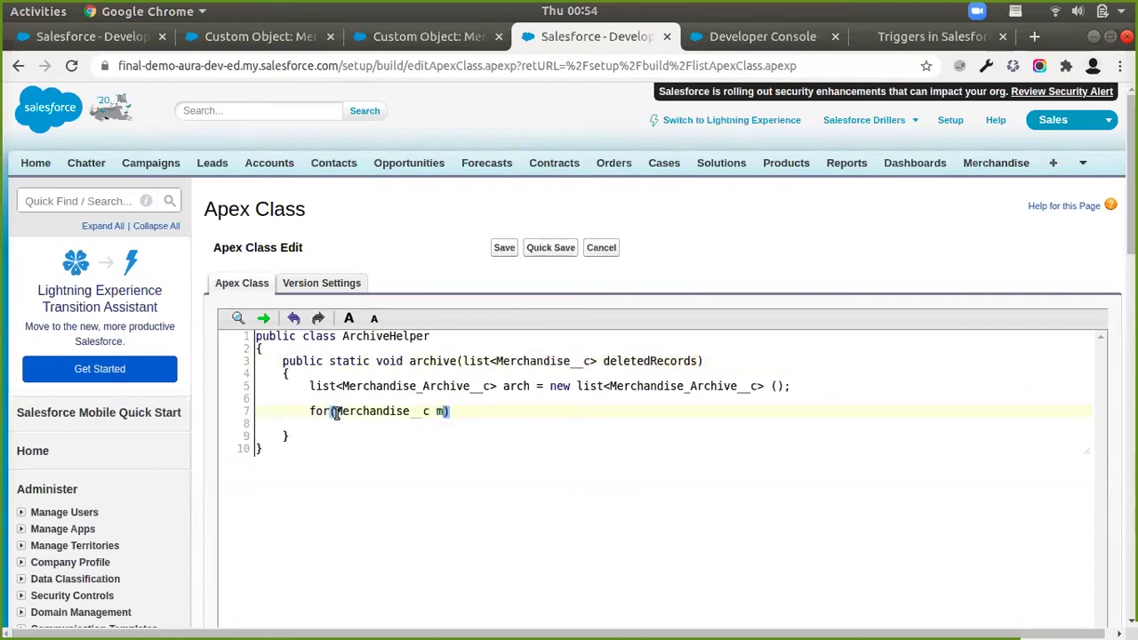
{"action": "double_click", "coordinate": [625, 362]}
{"action": "key", "text": "ctrl+c"}
{"action": "left_click", "coordinate": [464, 411]}
{"action": "key", "text": "ctrl+v"}
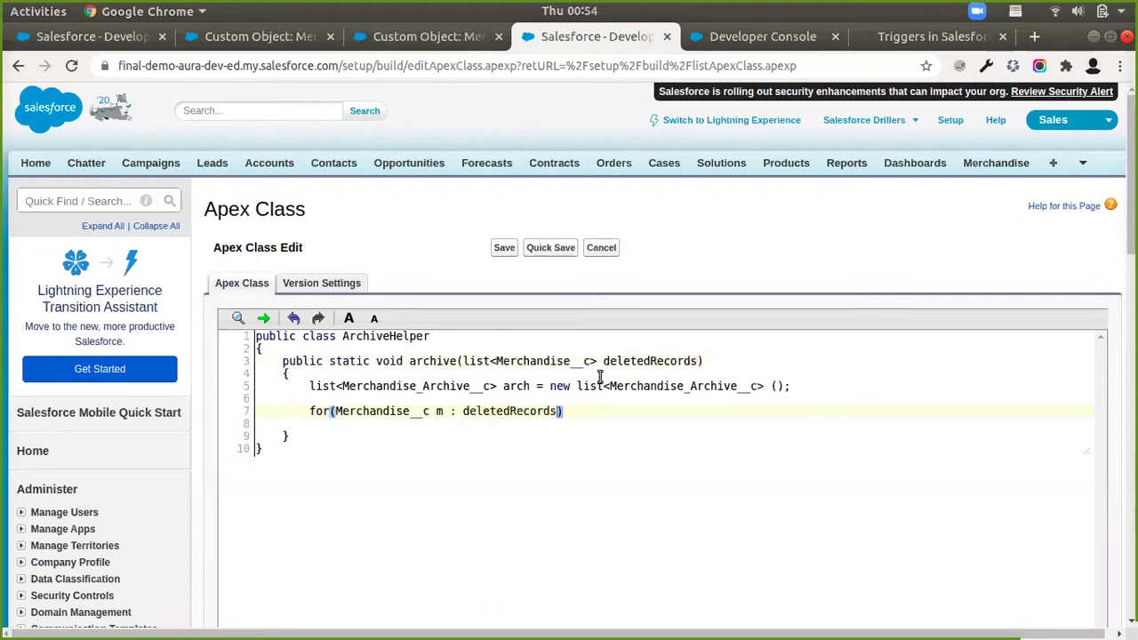
{"action": "key", "text": "Return"}
{"action": "key", "text": "Return"}
{"action": "type", "text": "}"}
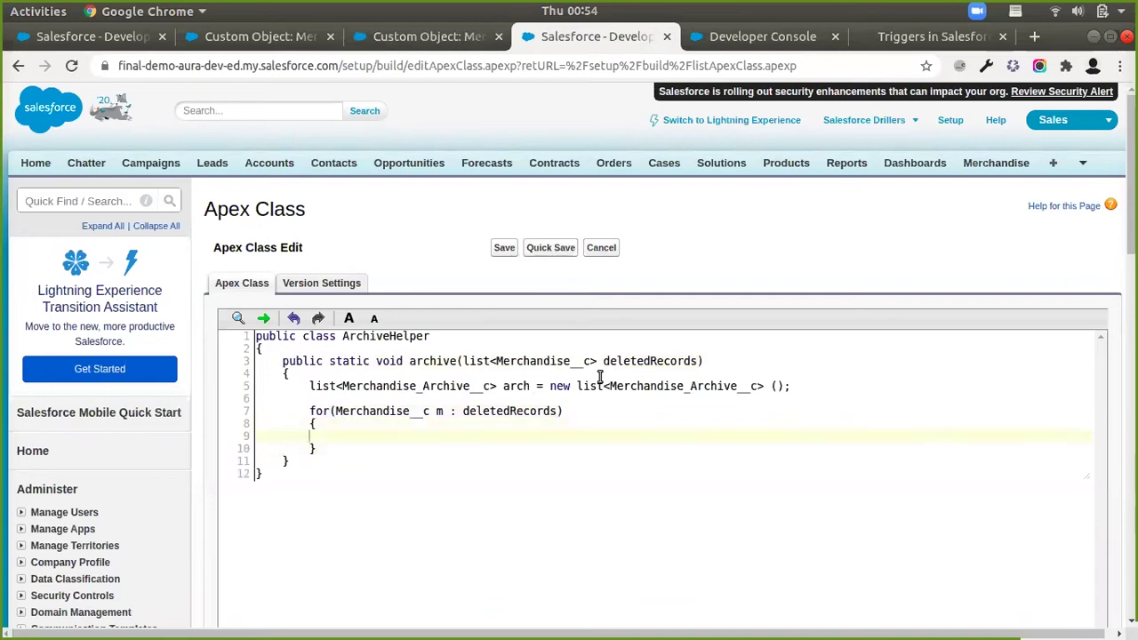
Inside the loop add Merchandise_Archive__c ar = new Merchandise_Archive__c(); and check the tutorial sample.
{"action": "double_click", "coordinate": [454, 385]}
{"action": "key", "text": "ctrl+c"}
{"action": "left_click", "coordinate": [388, 435]}
{"action": "key", "text": "ctrl+v"}
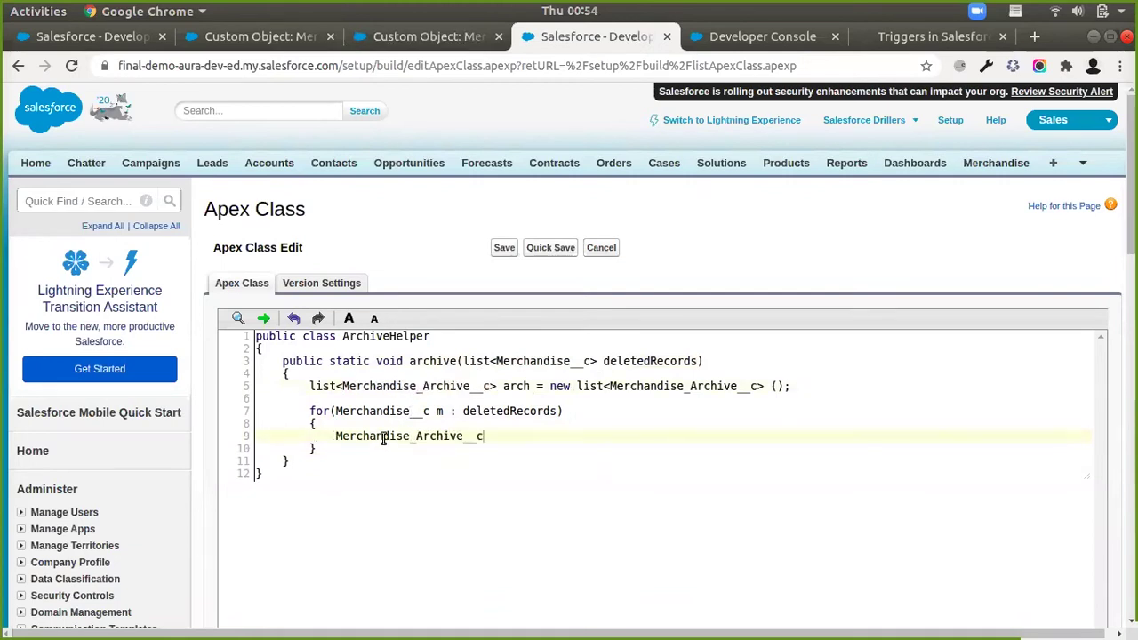
{"action": "type", "text": "ar = new"}
{"action": "key", "text": "ctrl+v"}
{"action": "type", "text": "()"}
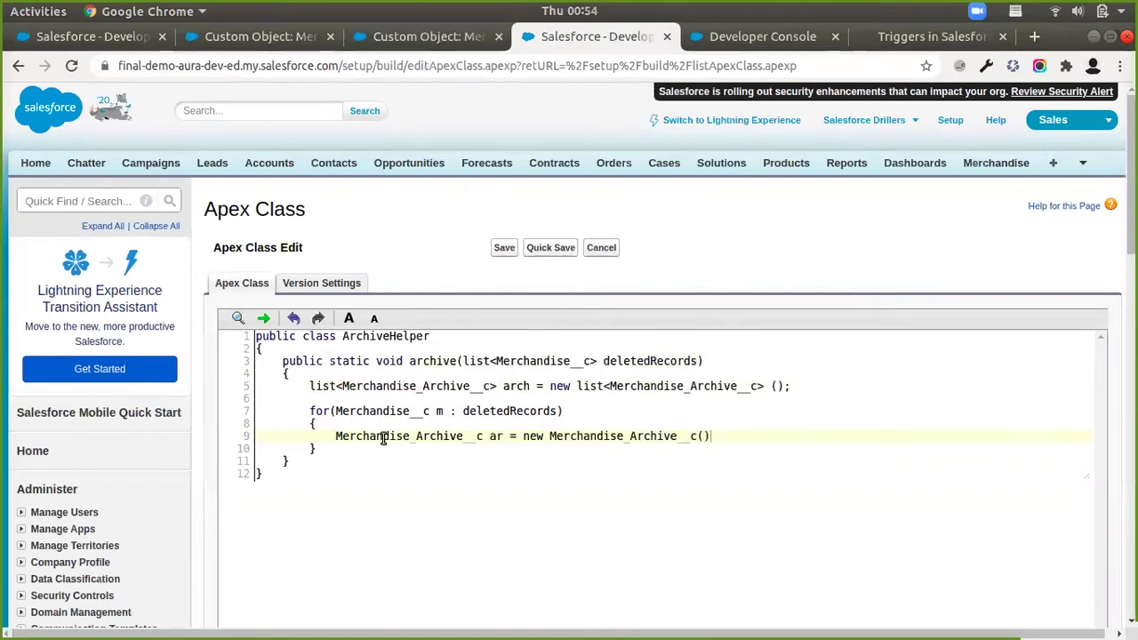
{"action": "type", "text": ";"}
{"action": "key", "text": "Return"}
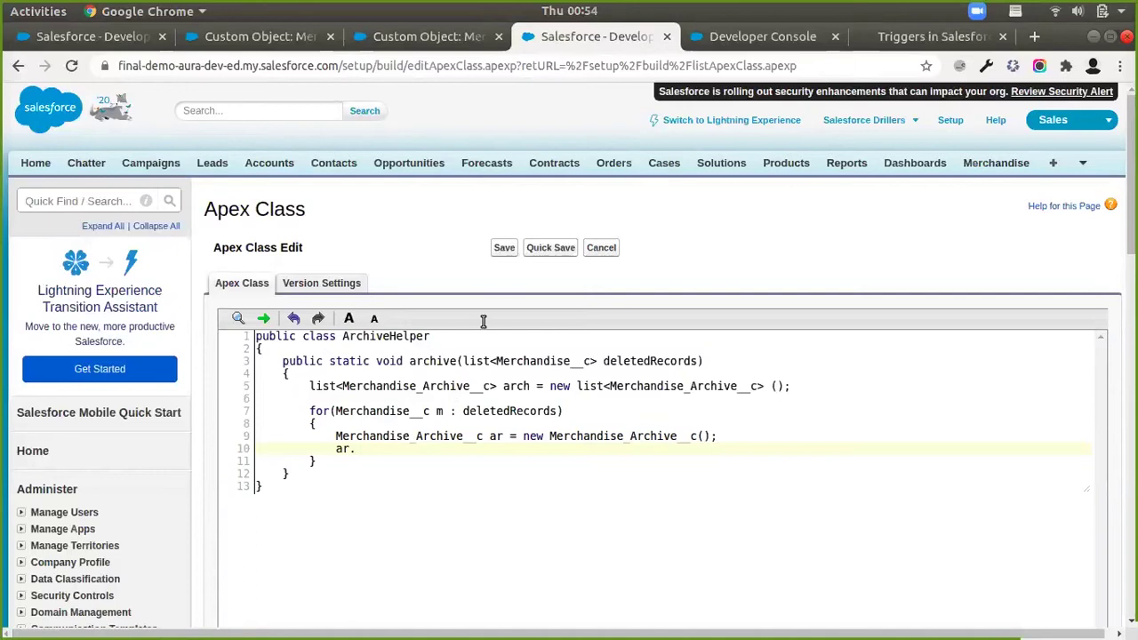
{"action": "left_click", "coordinate": [891, 36]}
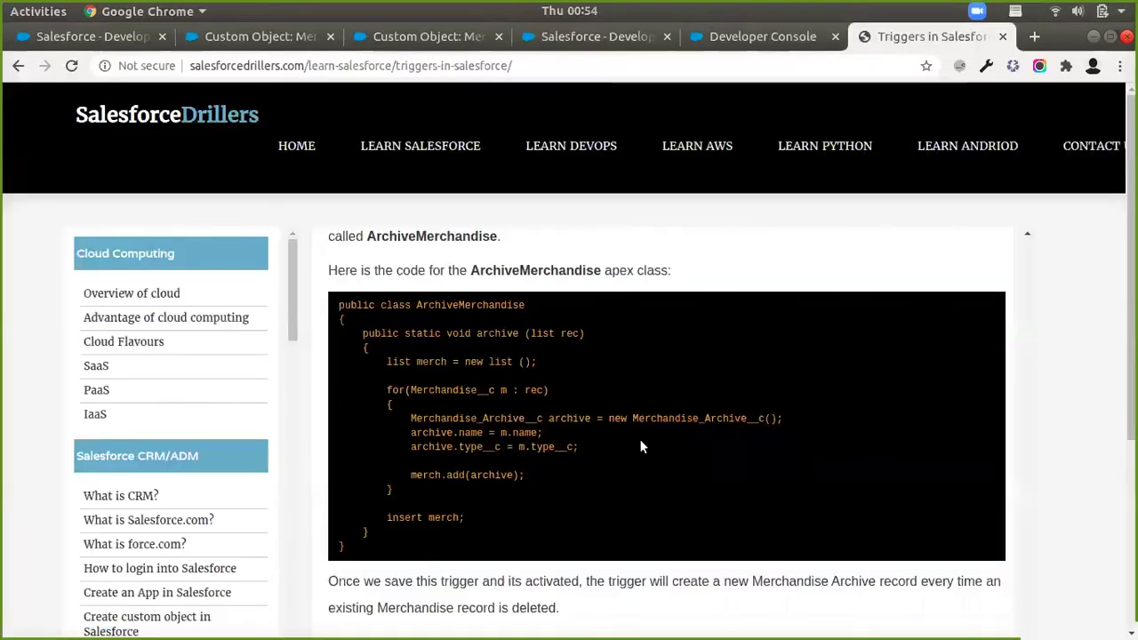
In the loop set ar.Name = m.Name; ar.Type__c = m.Type__c; and add arch.add(ar);.
{"action": "left_click", "coordinate": [439, 43]}
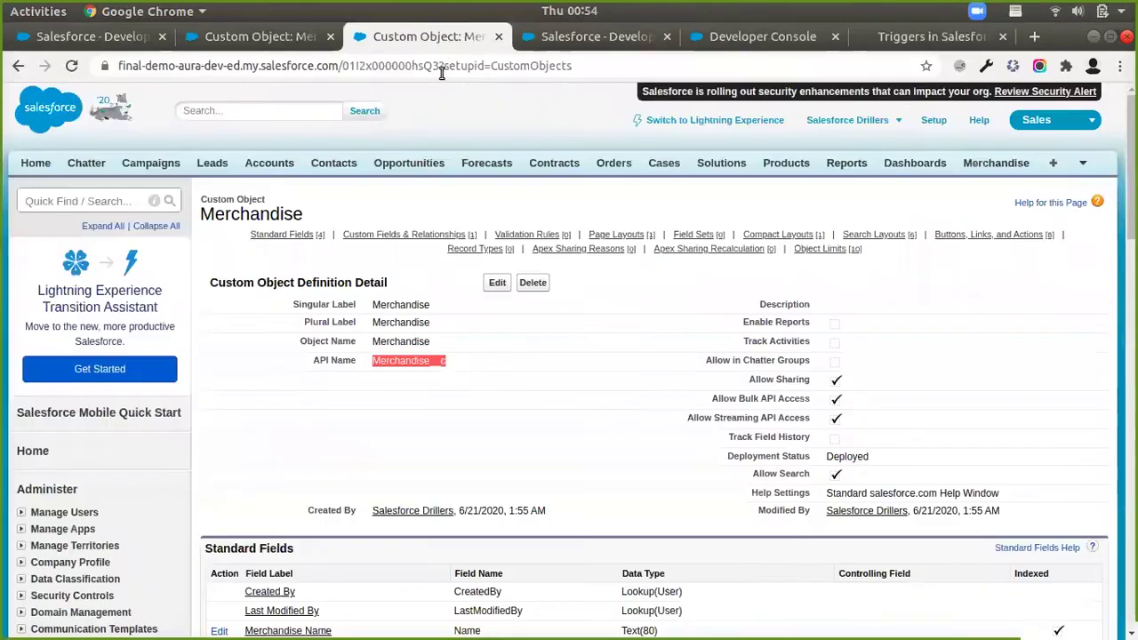
{"action": "left_click", "coordinate": [297, 39]}
{"action": "left_click", "coordinate": [600, 40]}
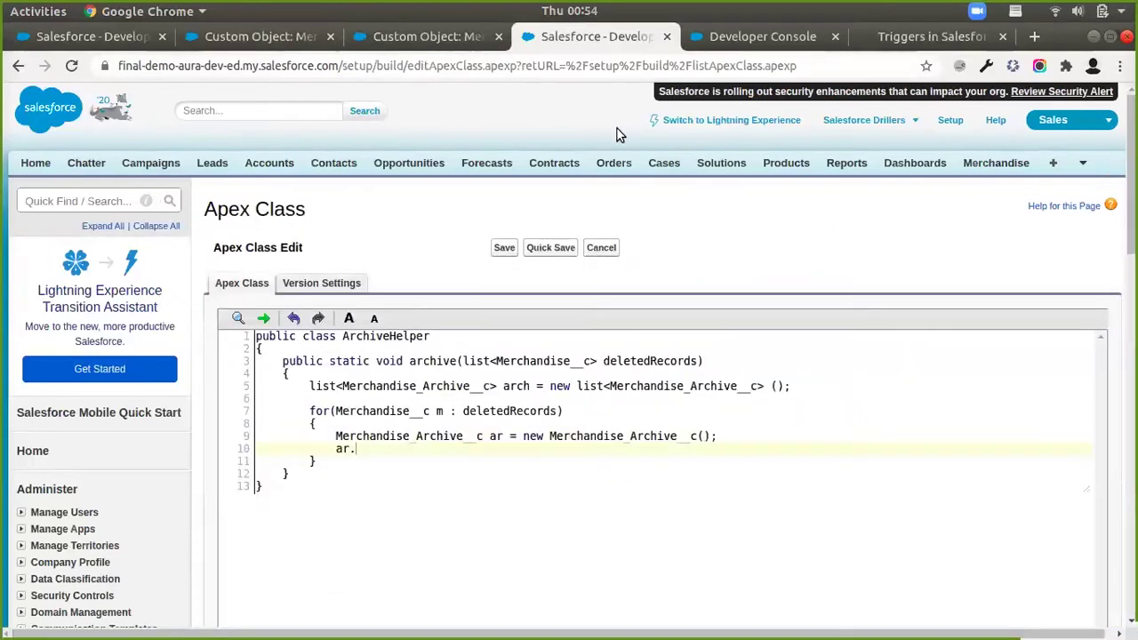
{"action": "type", "text": "Name = m.Name"}
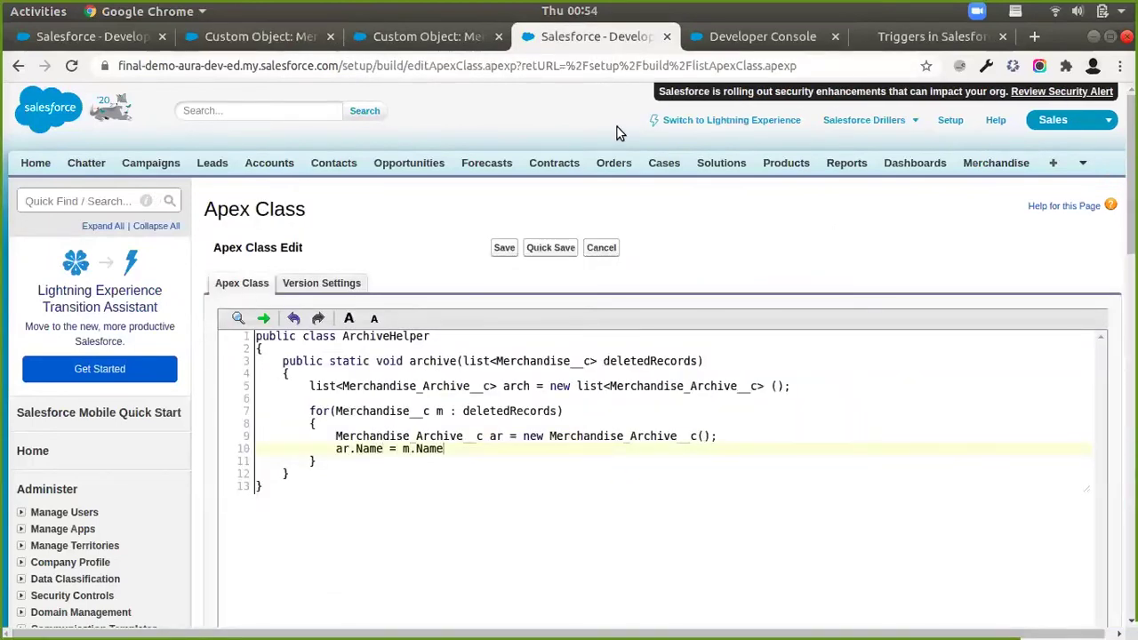
{"action": "type", "text": ";"}
{"action": "key", "text": "Return"}
{"action": "type", "text": "ar.T"}
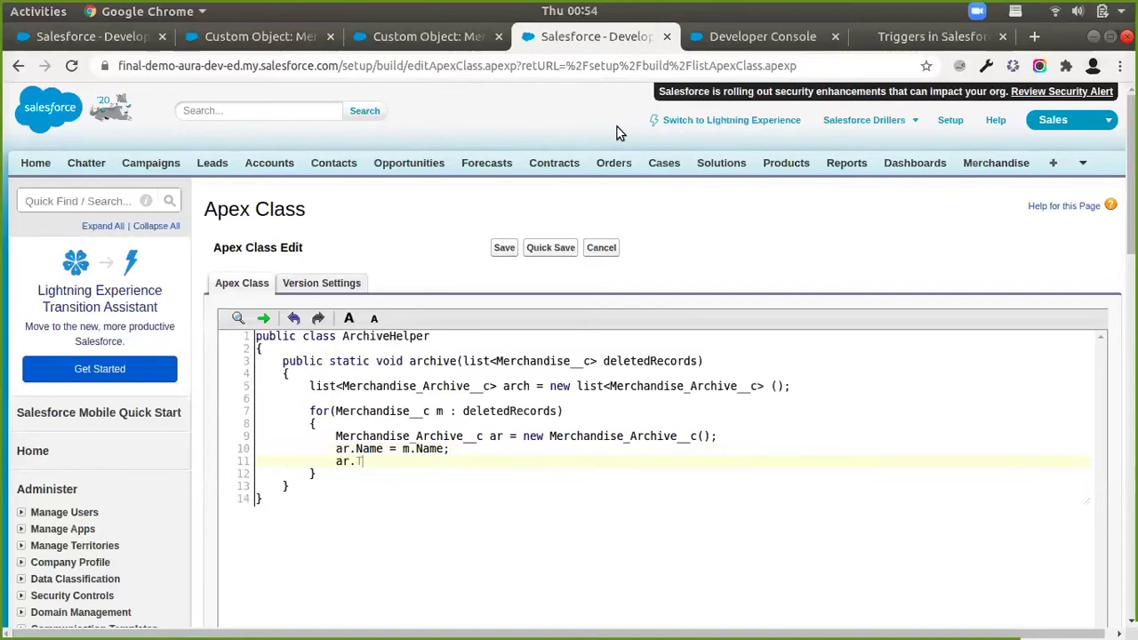
{"action": "type", "text": "ype__c = m.Type "}
{"action": "type", "text": "_c;"}
{"action": "key", "text": "Return"}
{"action": "key", "text": "Return"}
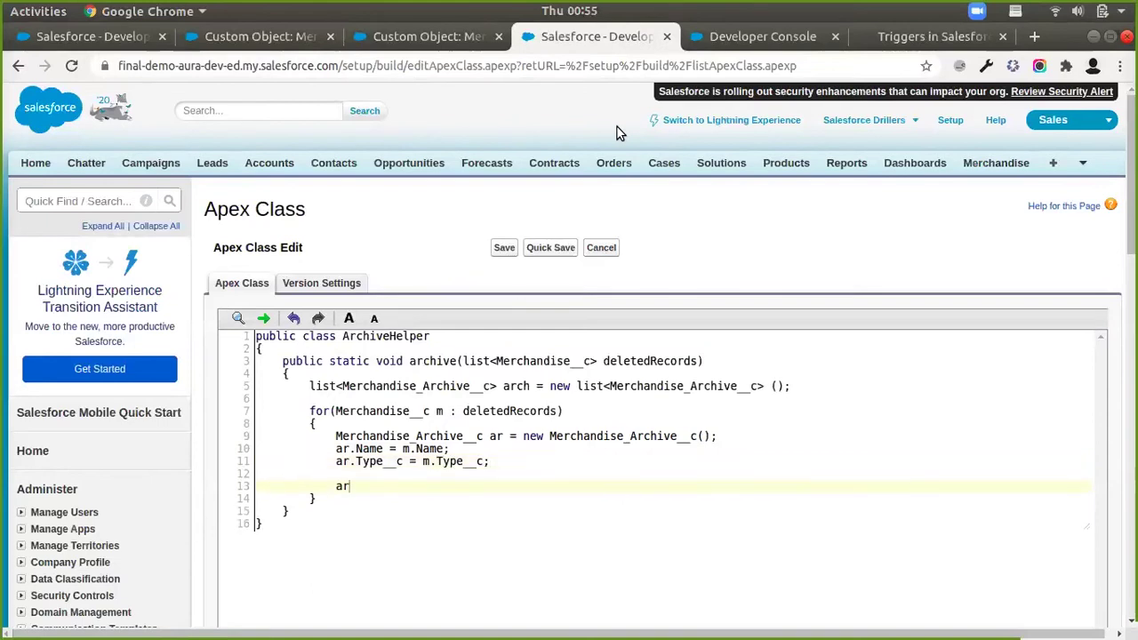
{"action": "type", "text": "arch.add();"}
{"action": "key", "text": "Left"}
{"action": "key", "text": "Left"}
{"action": "type", "text": "ar"}
Add insert arch; after the loop and Quick Save the class.
{"action": "key", "text": "Down"}
{"action": "key", "text": "Return"}
{"action": "key", "text": "Return"}
{"action": "type", "text": "inse"}
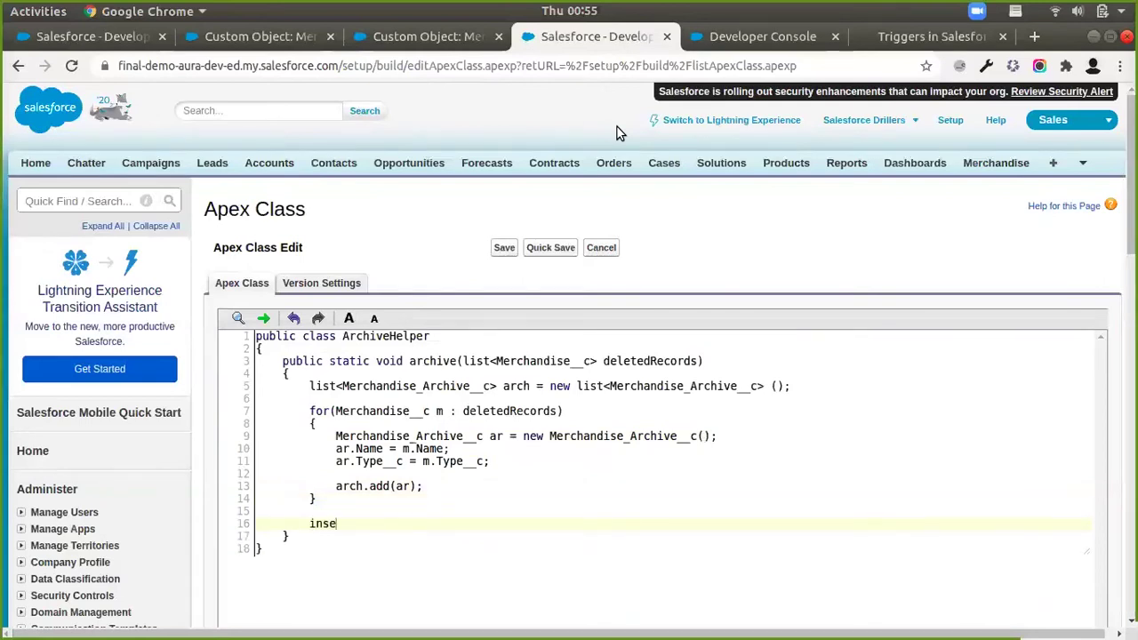
{"action": "type", "text": "rt arch;"}
{"action": "left_click", "coordinate": [562, 250]}
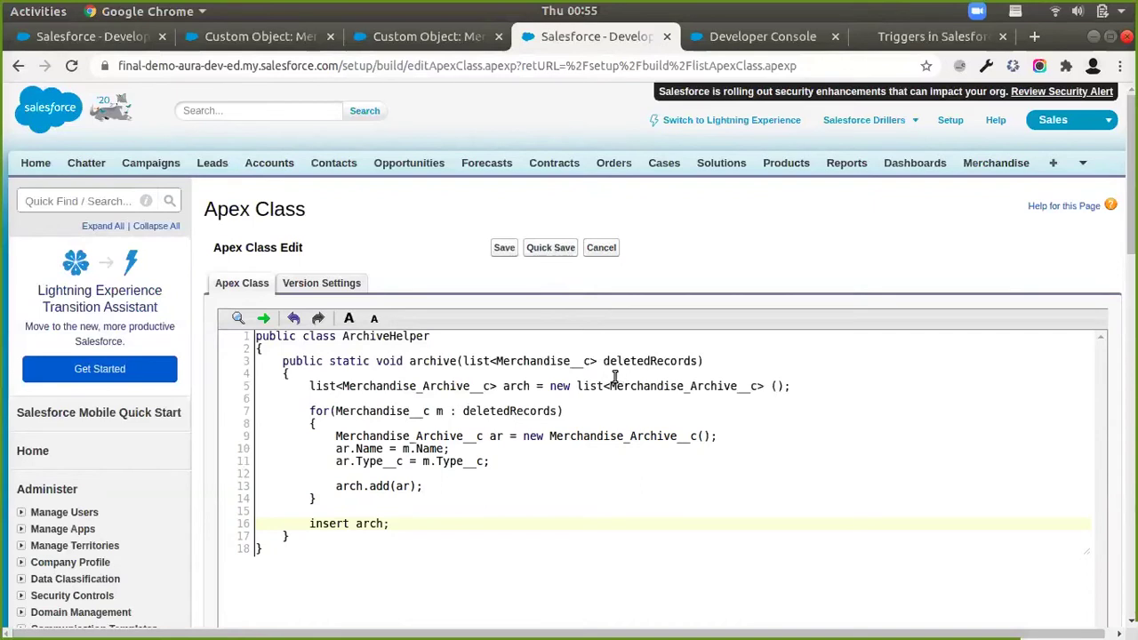
{"action": "double_click", "coordinate": [413, 336]}
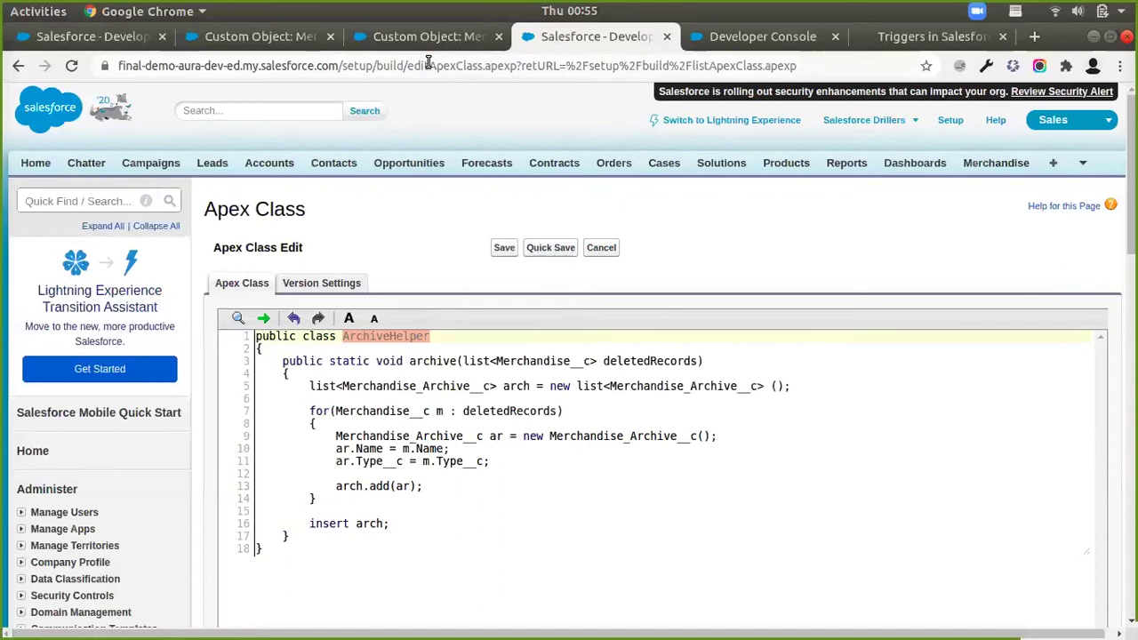
Add ArchiveHelper.archive(trigger.new); to the ArchiveTrigger body and Quick Save.
{"action": "left_click", "coordinate": [93, 39]}
{"action": "key", "text": "Return"}
{"action": "key", "text": "Tab"}
{"action": "type", "text": "ArchiveHelper.archive(trigger.new);"}
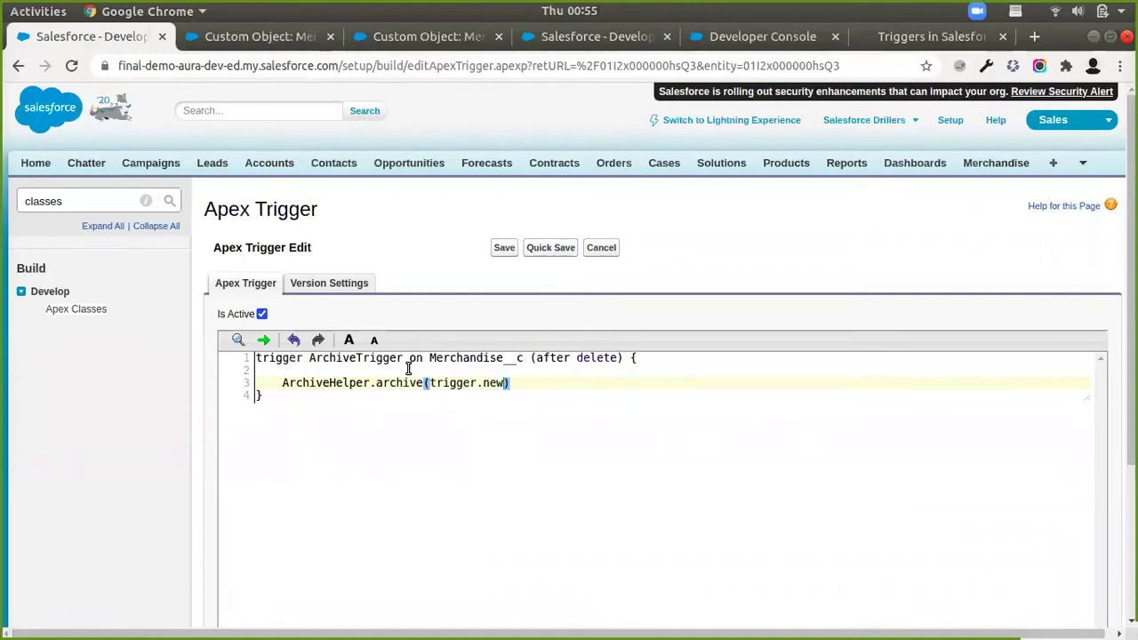
{"action": "left_click", "coordinate": [553, 248]}
After comparing with the tutorial, change the call to trigger.old and Quick Save again.
{"action": "left_click", "coordinate": [898, 36]}
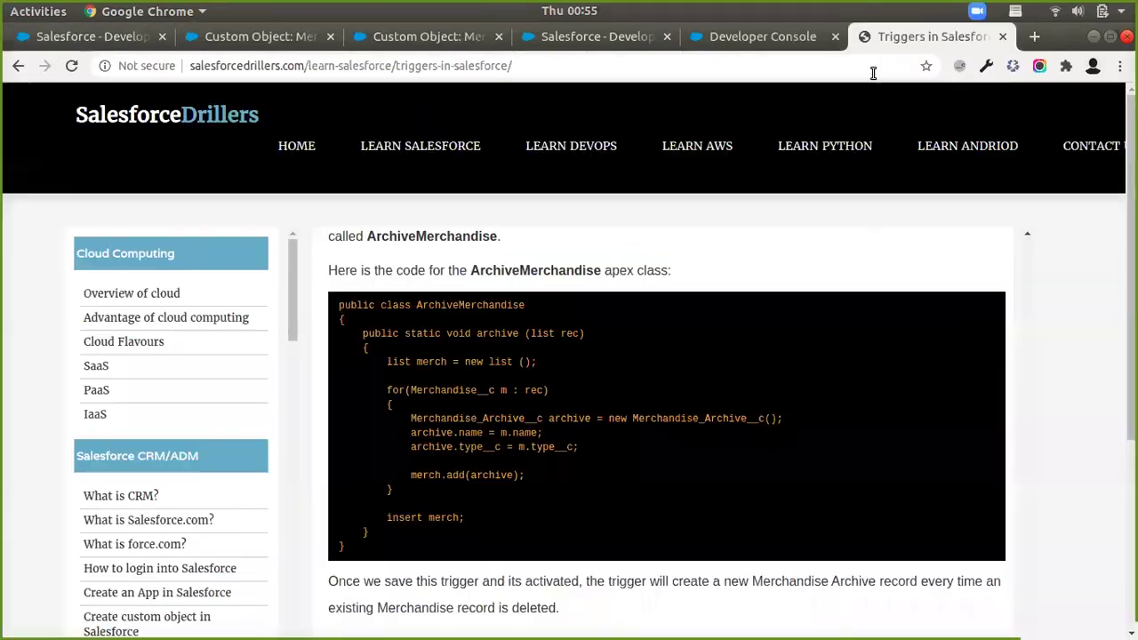
{"action": "scroll", "coordinate": [721, 472], "scroll_direction": "up", "scroll_amount": 5}
{"action": "left_click", "coordinate": [142, 36]}
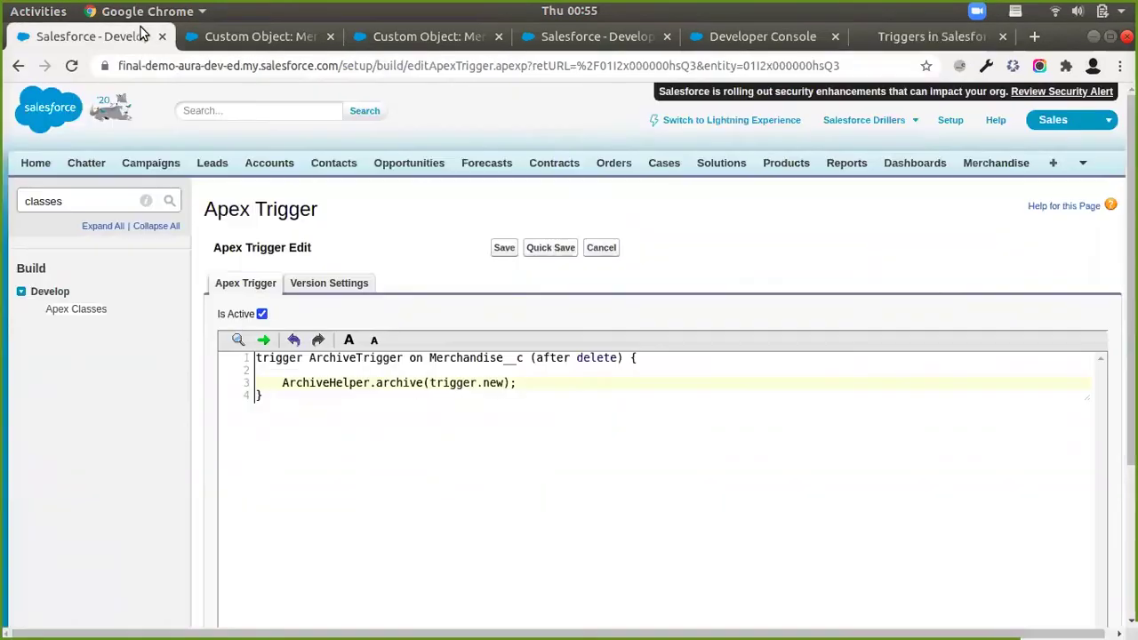
{"action": "double_click", "coordinate": [493, 384]}
{"action": "type", "text": "old"}
{"action": "left_click", "coordinate": [557, 252]}
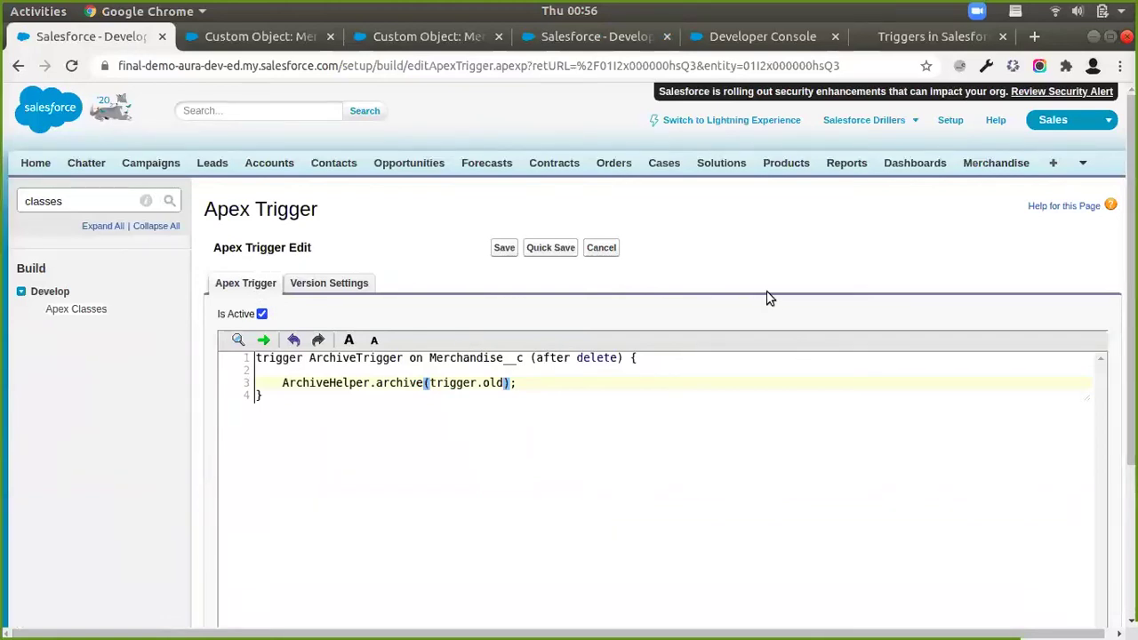
Save the ArchiveHelper class, then save ArchiveTrigger so it shows Active on Merchandise.
{"action": "left_click", "coordinate": [613, 40]}
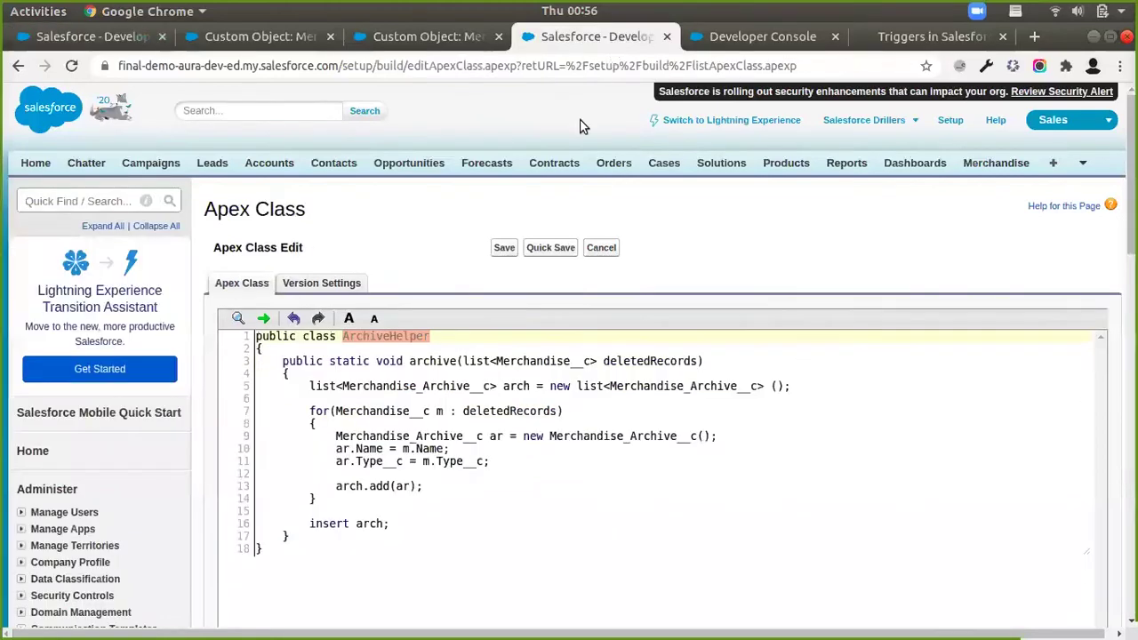
{"action": "left_click", "coordinate": [503, 250]}
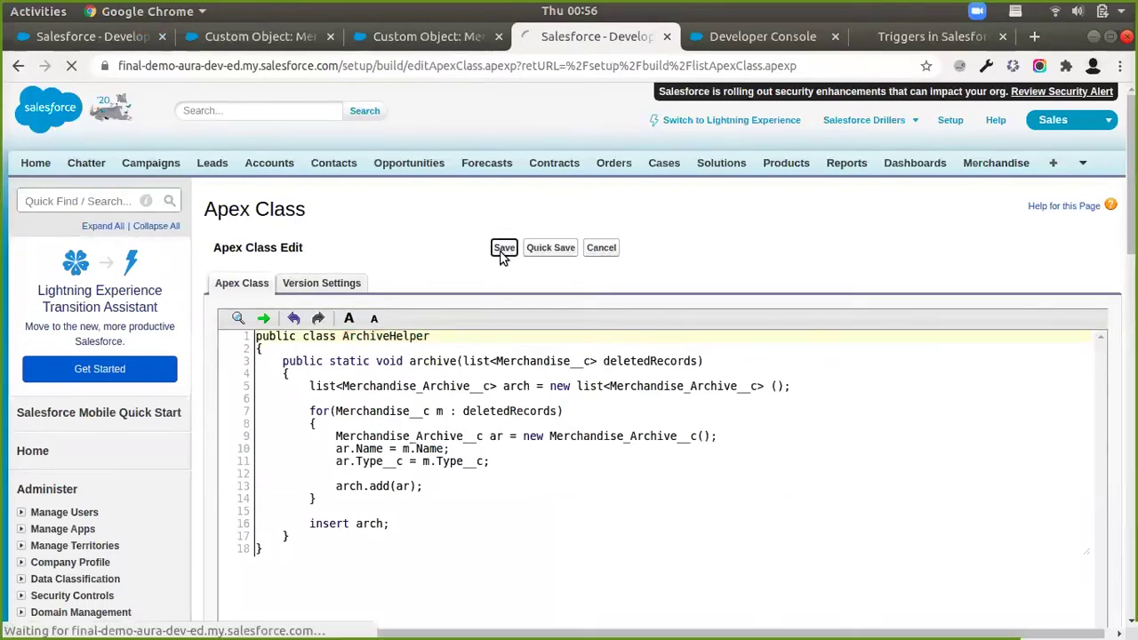
{"action": "left_click", "coordinate": [133, 38]}
{"action": "left_click", "coordinate": [510, 249]}
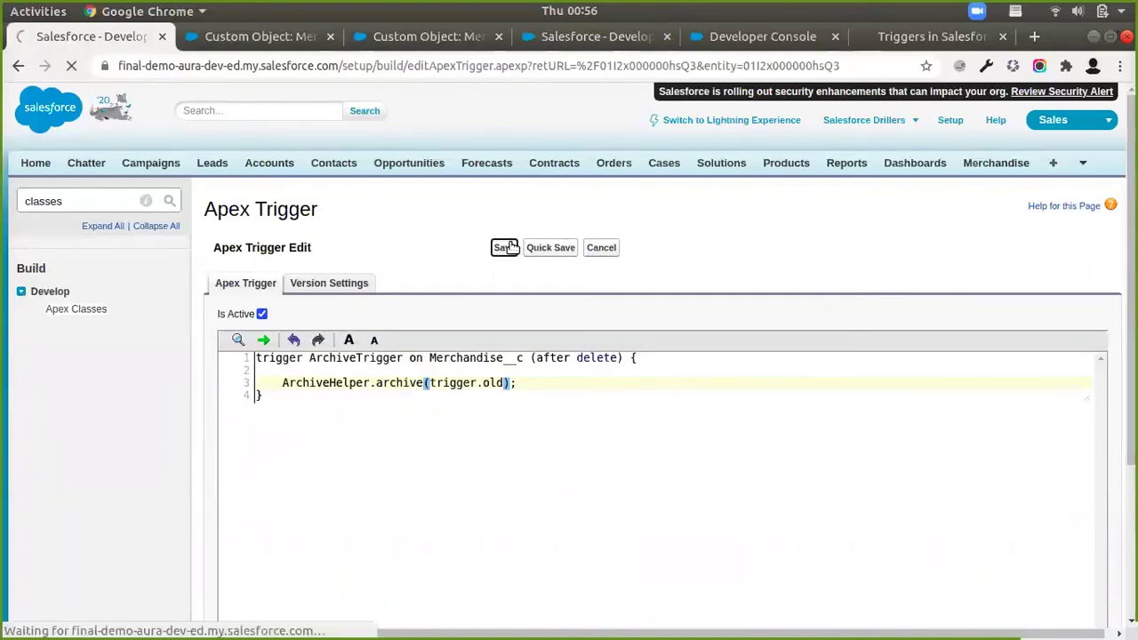
{"action": "left_click", "coordinate": [974, 167]}
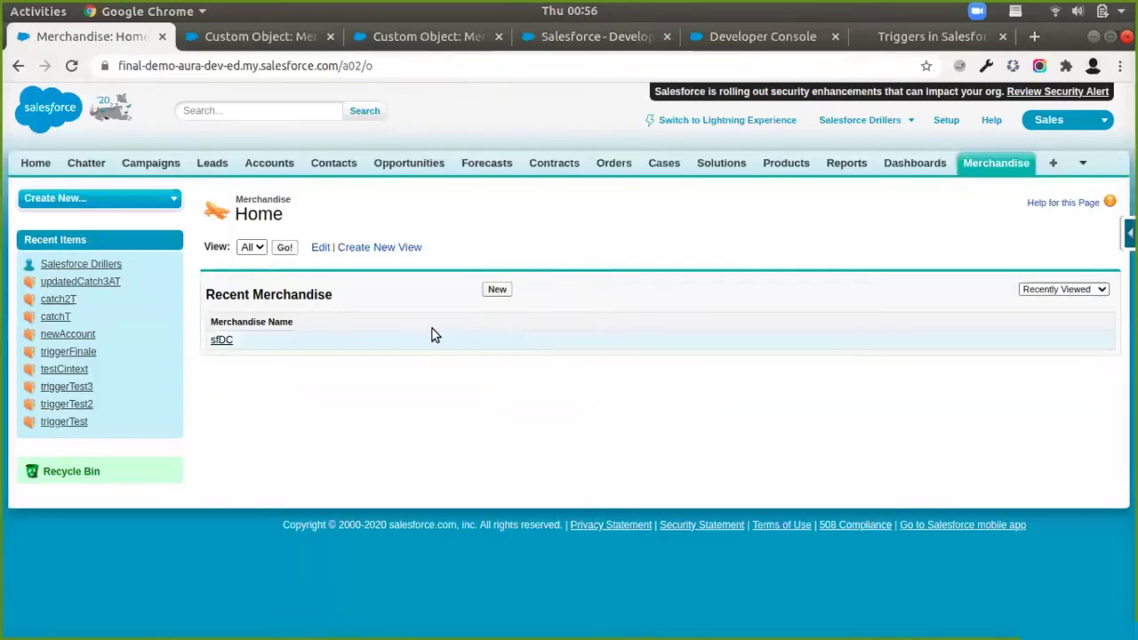
Create a new Merchandise record with name TestDemo and Type SFDC.
{"action": "left_click", "coordinate": [489, 292]}
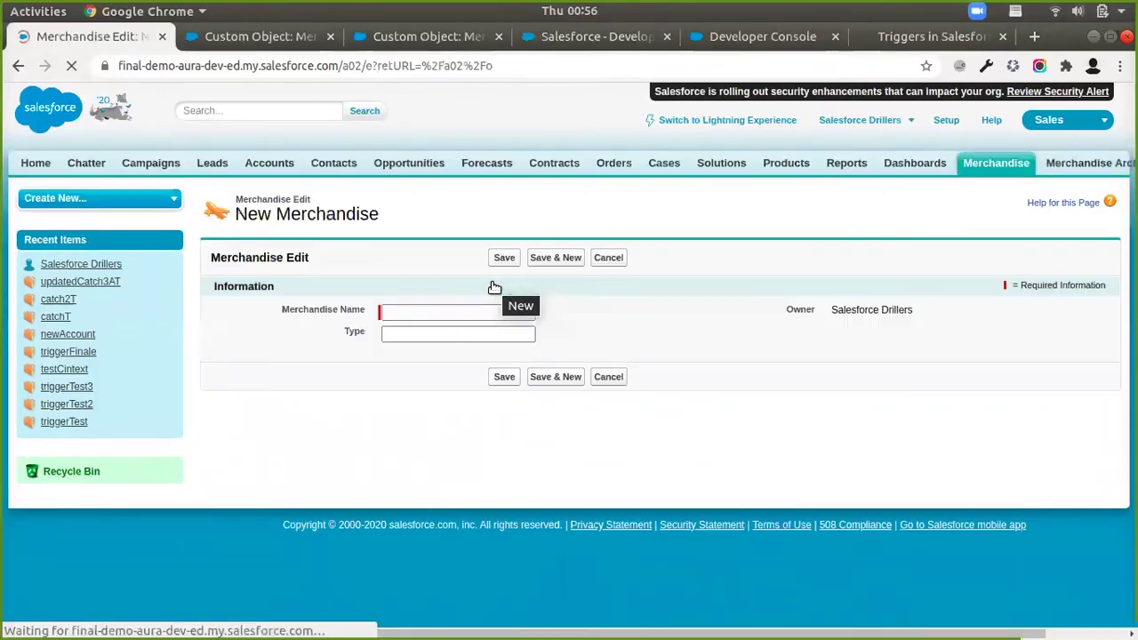
{"action": "type", "text": "Tes"}
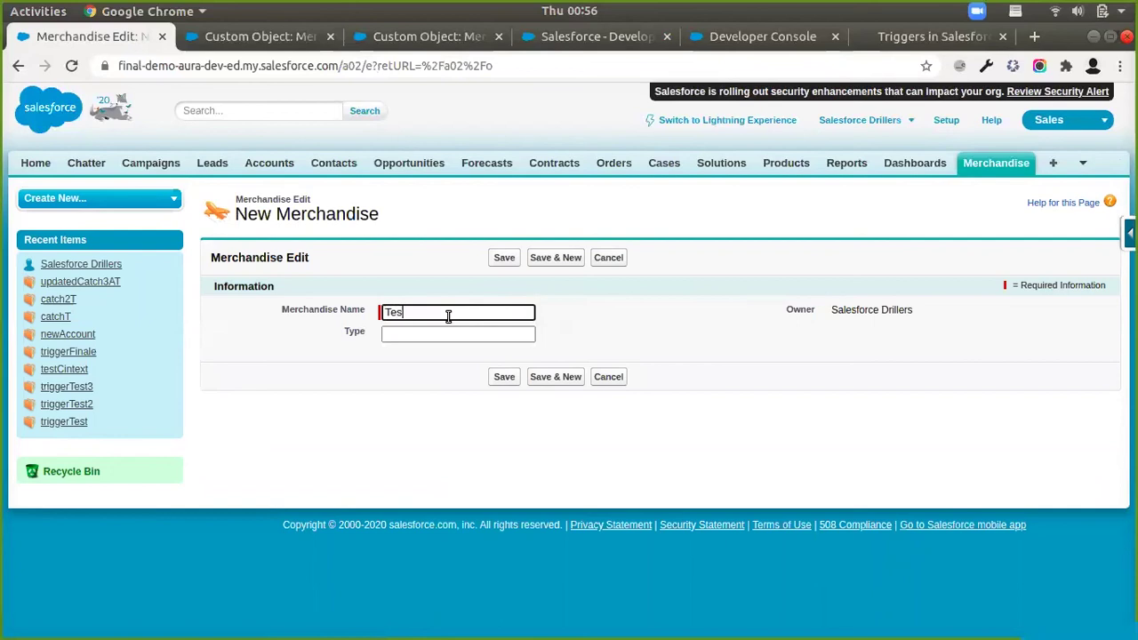
{"action": "type", "text": "tDemo"}
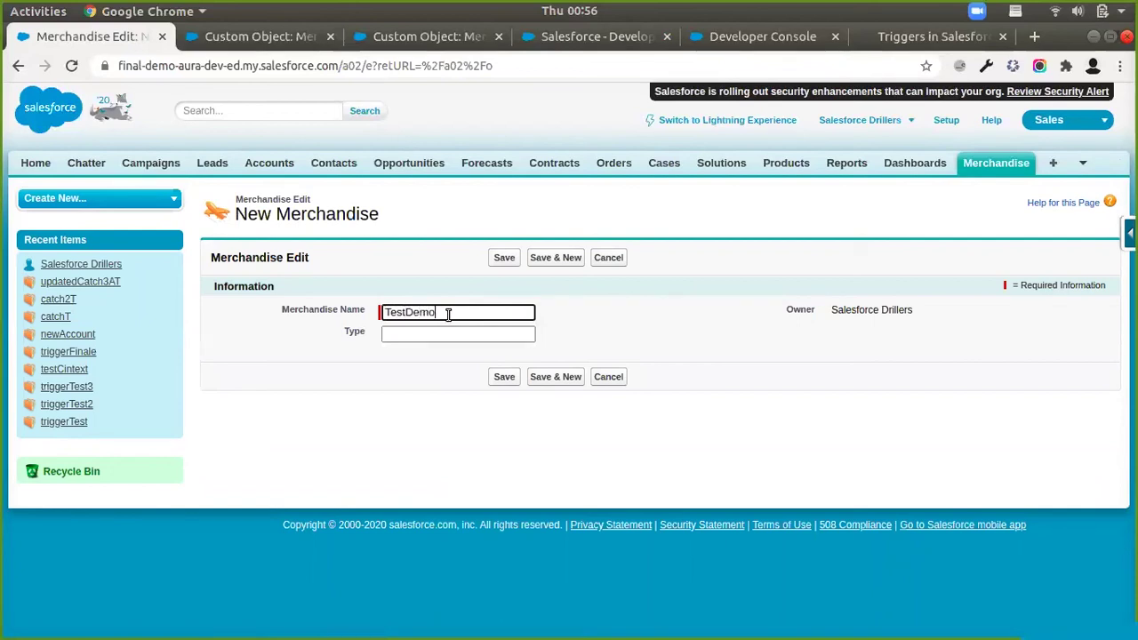
{"action": "left_click", "coordinate": [442, 334]}
{"action": "type", "text": "SFDC"}
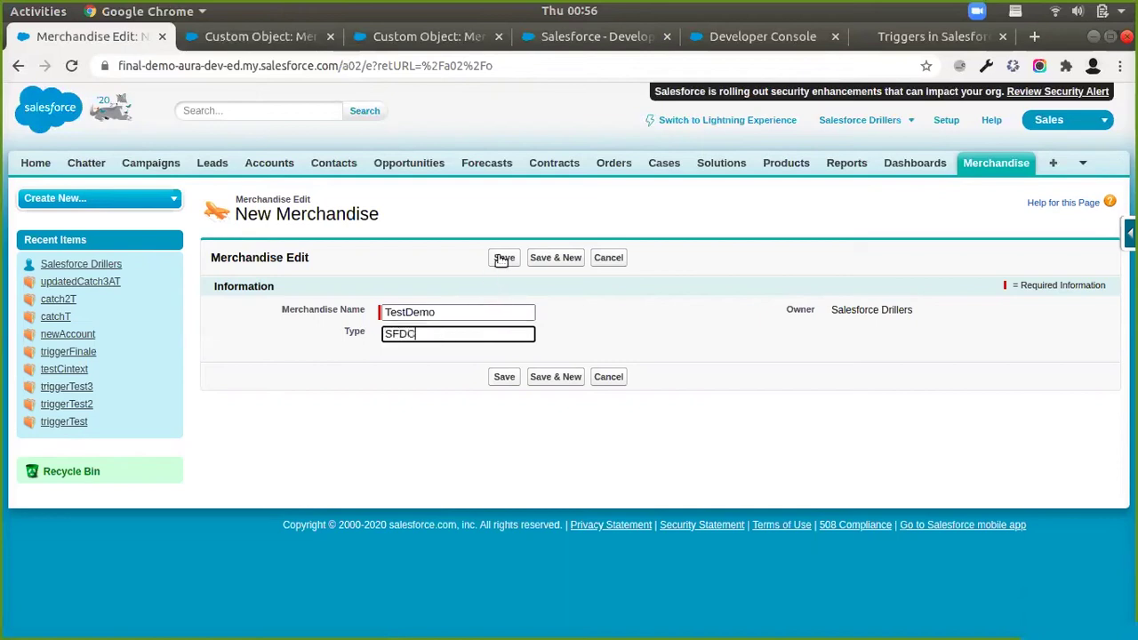
{"action": "left_click", "coordinate": [502, 259]}
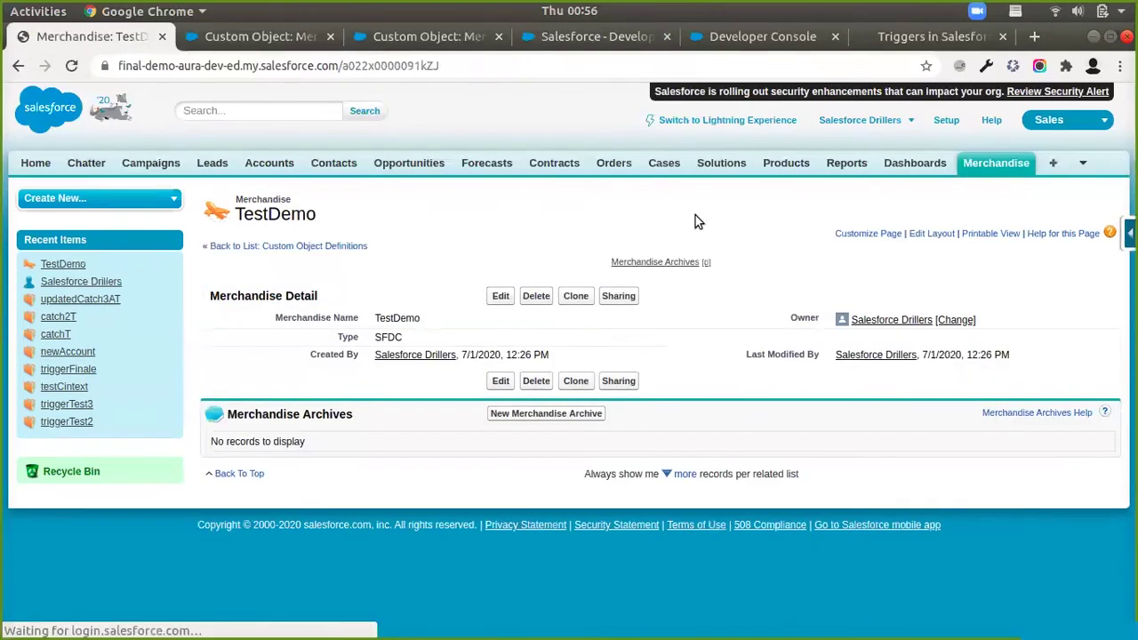
Open Merchandise Archives in a new tab and list all archive records.
{"action": "left_click", "coordinate": [1082, 164]}
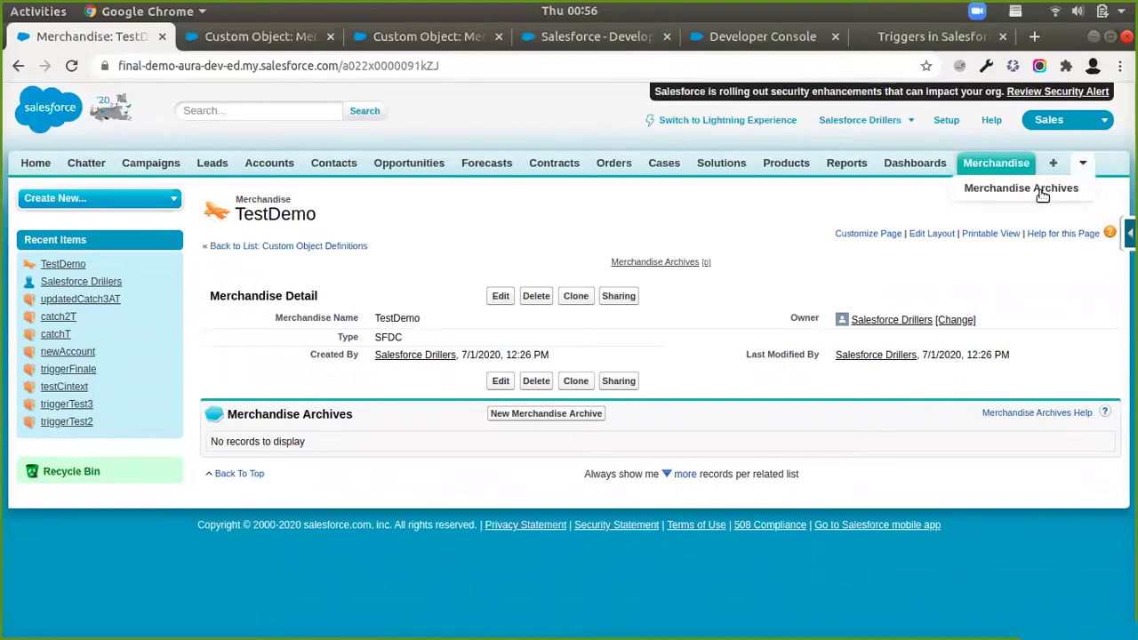
{"action": "middle_click", "coordinate": [1039, 191]}
{"action": "left_click", "coordinate": [258, 39]}
{"action": "left_click", "coordinate": [282, 248]}
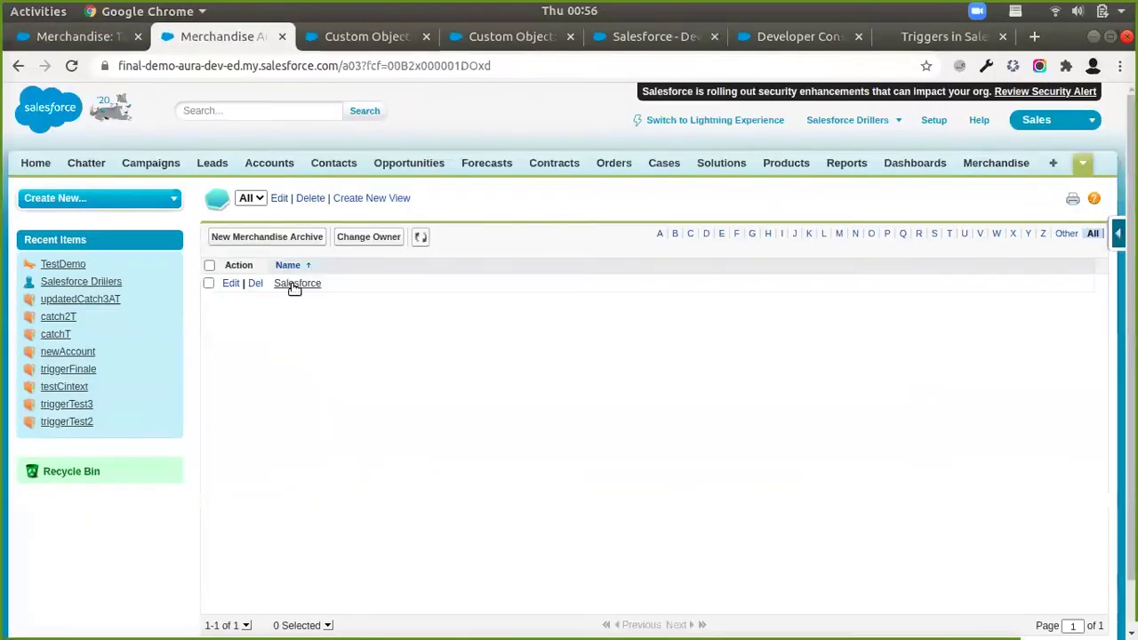
Delete the TestDemo Merchandise record.
{"action": "left_click", "coordinate": [103, 40]}
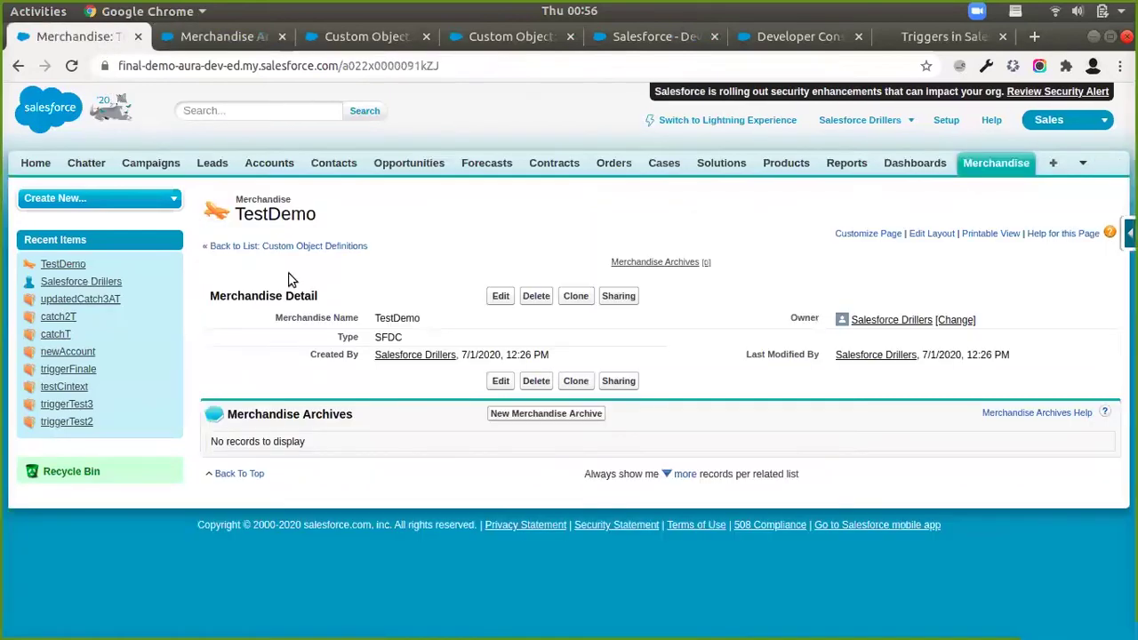
{"action": "left_click", "coordinate": [537, 296]}
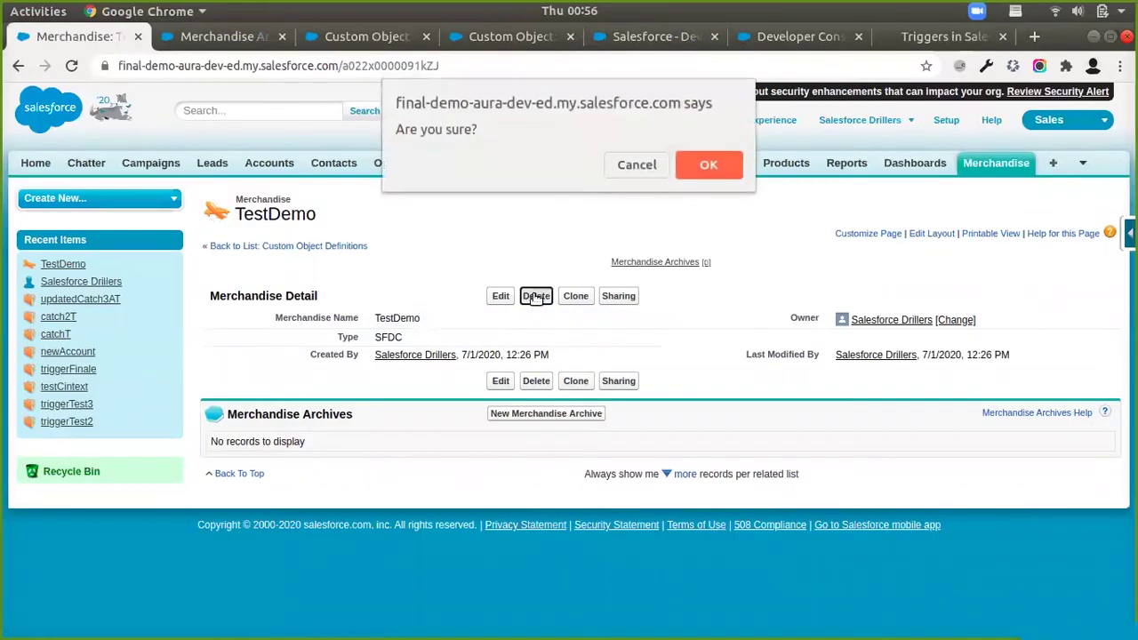
{"action": "left_click", "coordinate": [709, 153]}
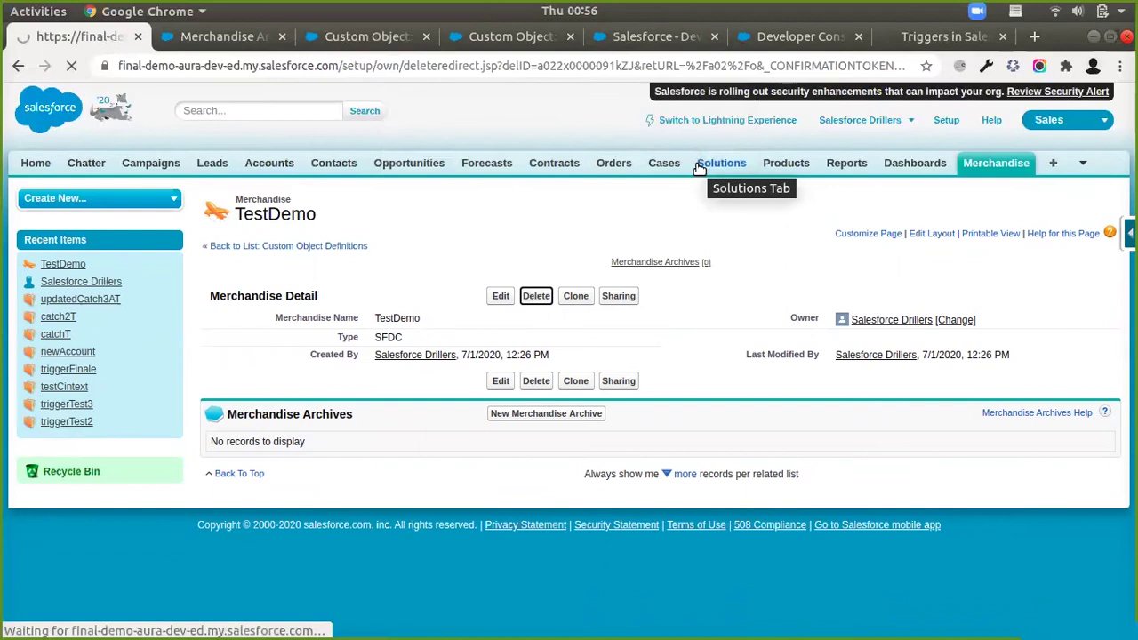
Refresh the Merchandise Archive list and open the archived TestDemo record.
{"action": "left_click", "coordinate": [218, 40]}
{"action": "left_click", "coordinate": [222, 64]}
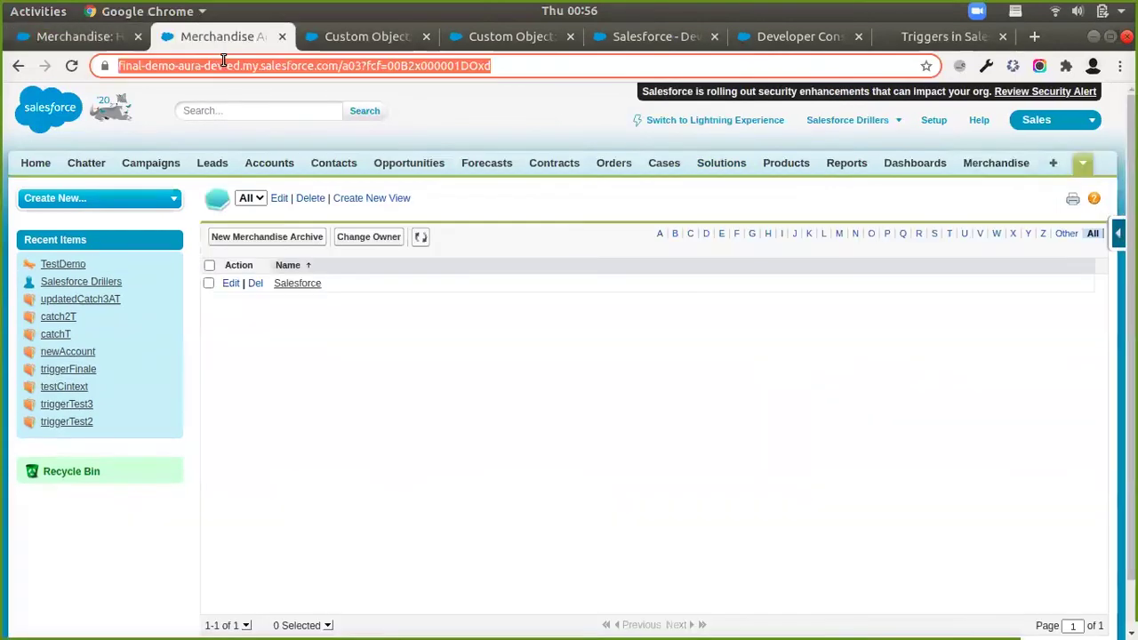
{"action": "key", "text": "Return"}
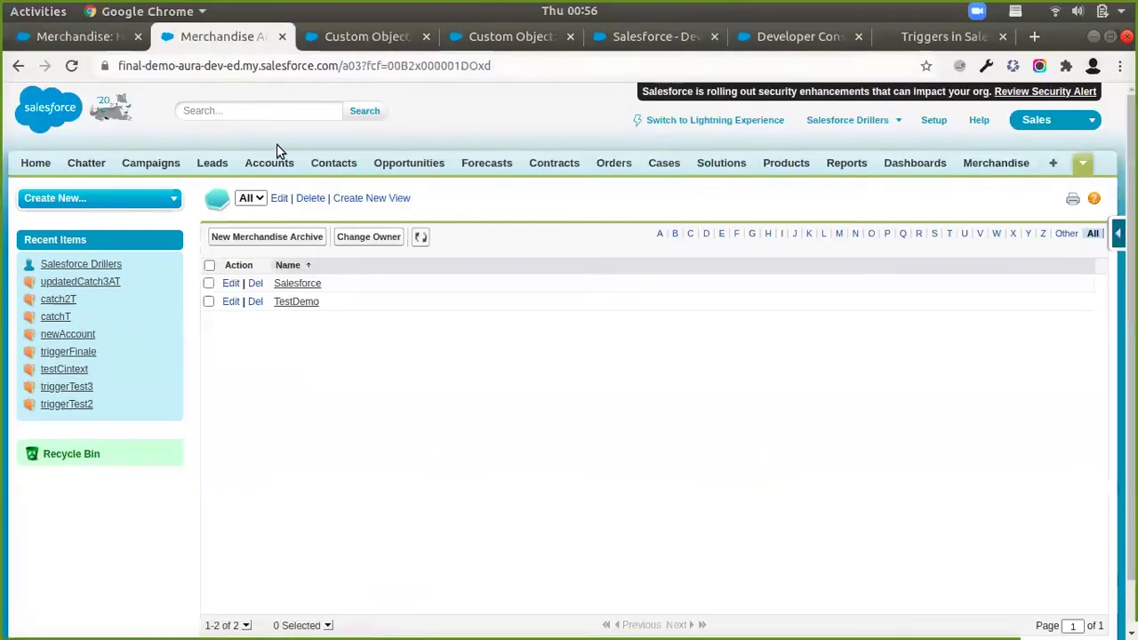
{"action": "left_click", "coordinate": [301, 304]}
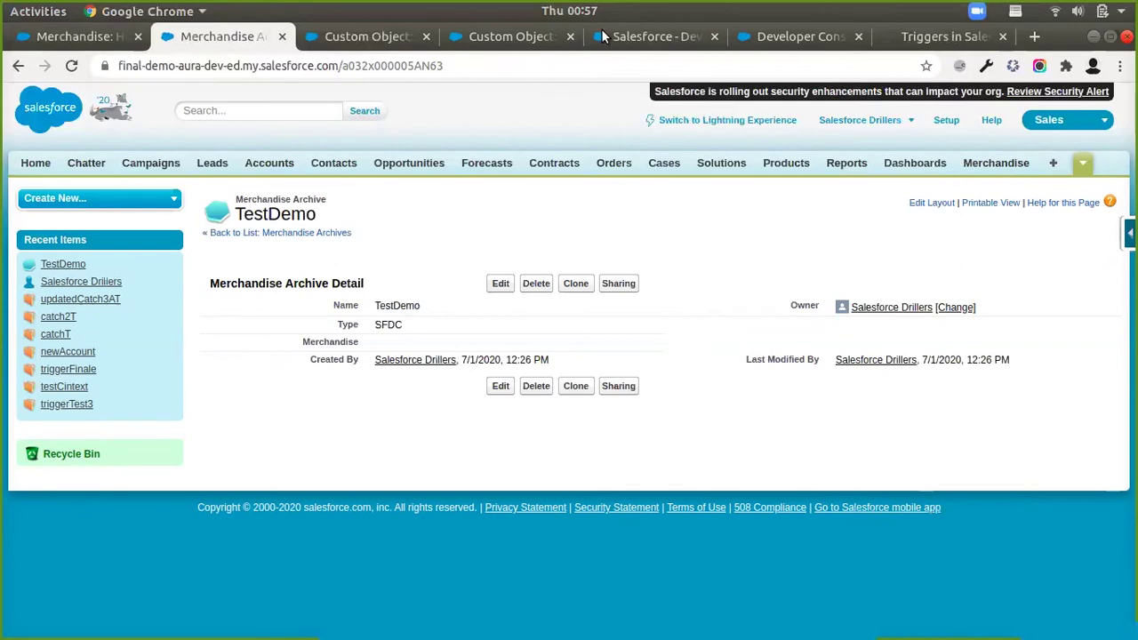
Review the Merchandise Archive and Merchandise object definitions and the ArchiveHelper code, then show Merchandise Home.
{"action": "left_click", "coordinate": [399, 40]}
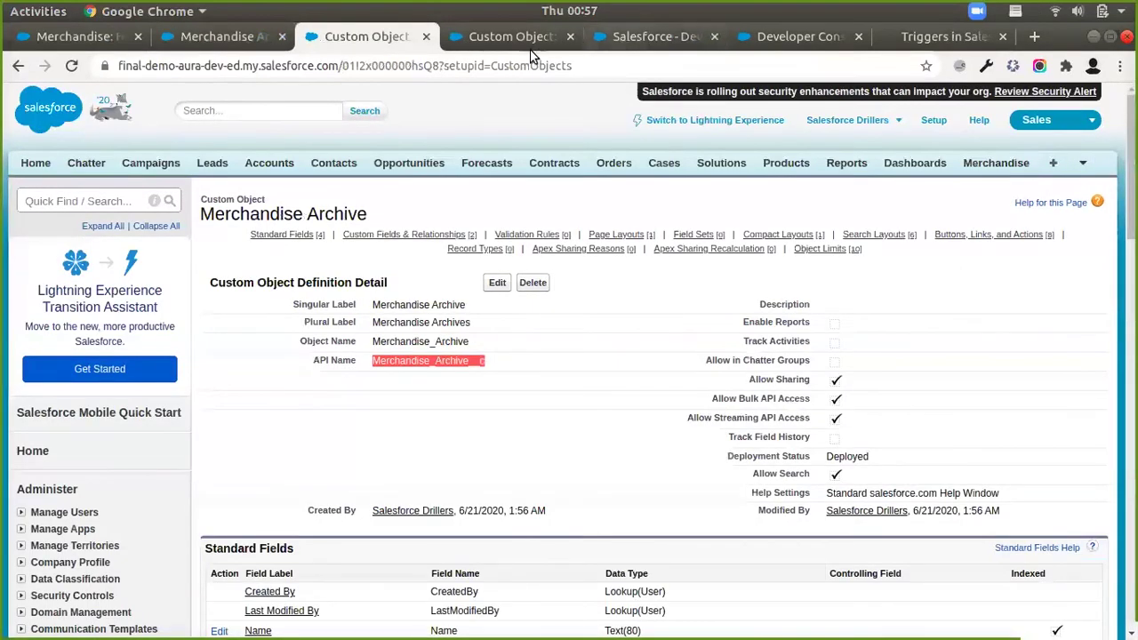
{"action": "left_click", "coordinate": [533, 40]}
{"action": "left_click", "coordinate": [597, 42]}
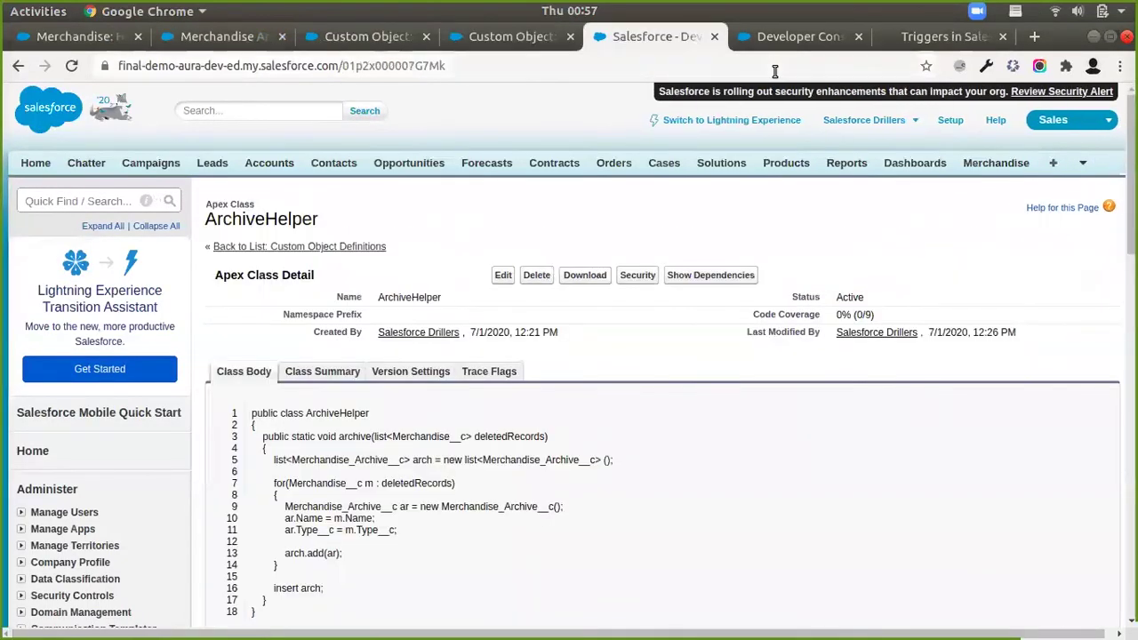
{"action": "scroll", "coordinate": [554, 330], "scroll_direction": "down", "scroll_amount": 2}
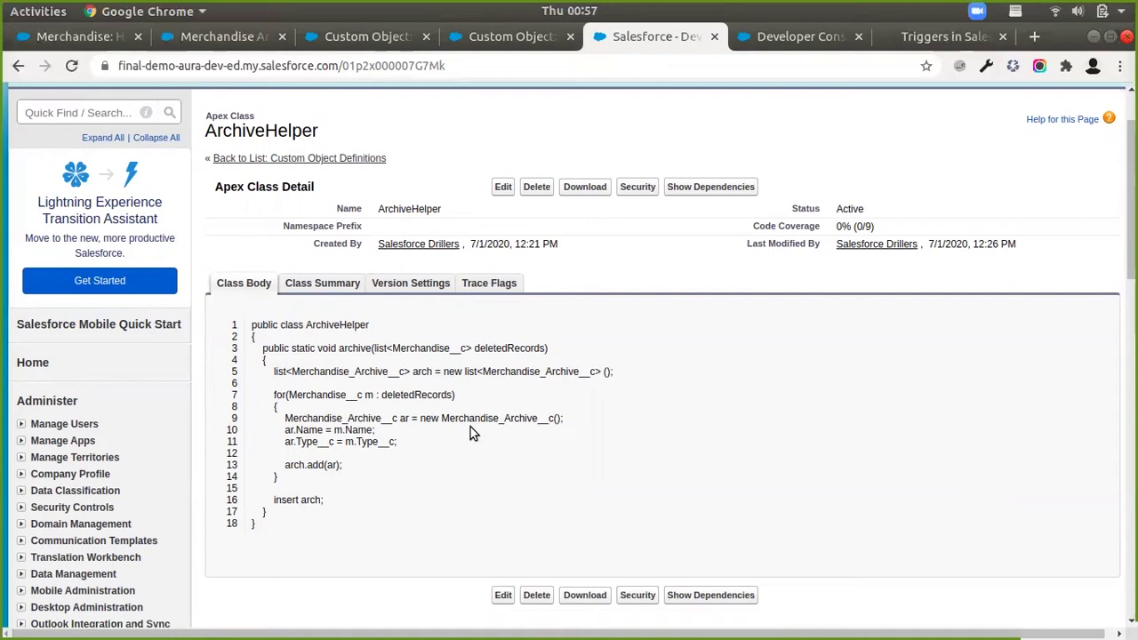
{"action": "double_click", "coordinate": [350, 328]}
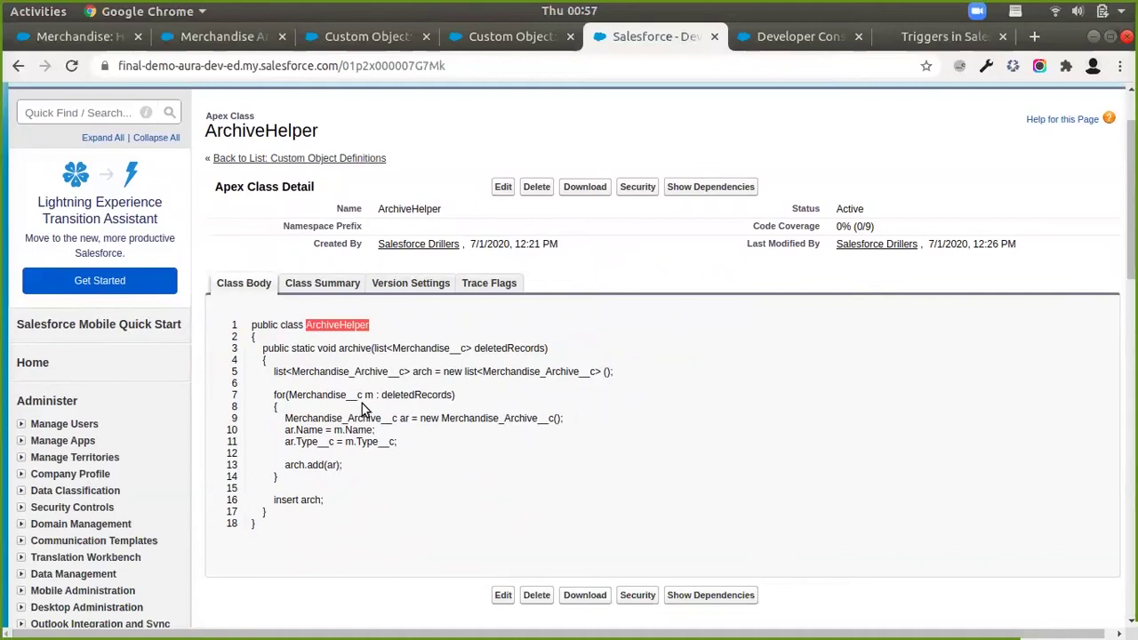
{"action": "scroll", "coordinate": [275, 267], "scroll_direction": "up", "scroll_amount": 1}
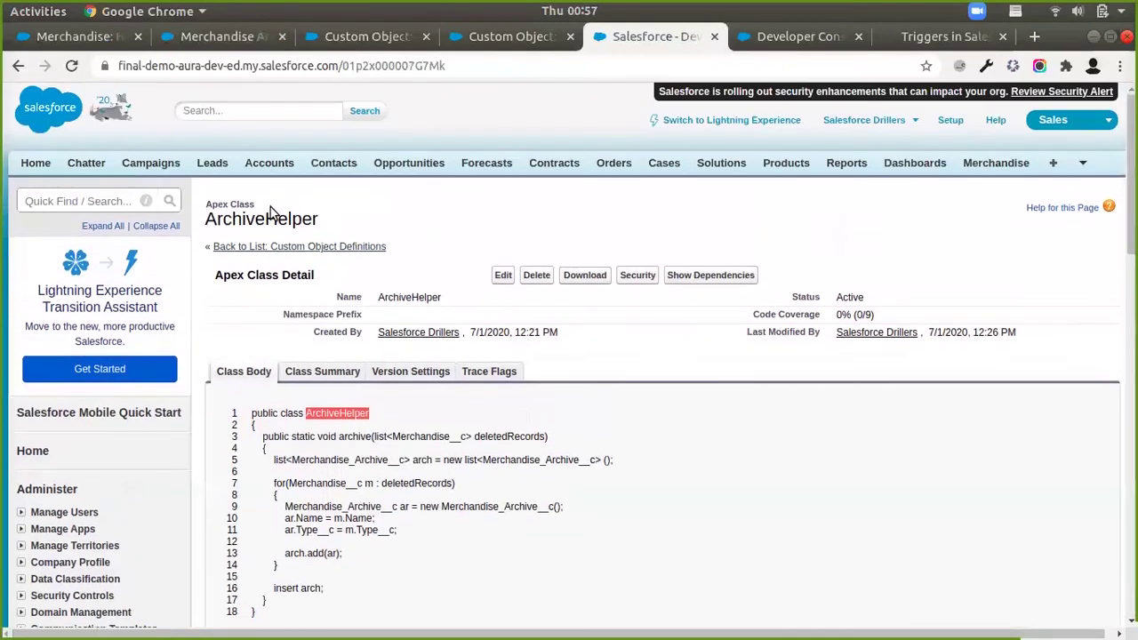
{"action": "left_click", "coordinate": [76, 36]}
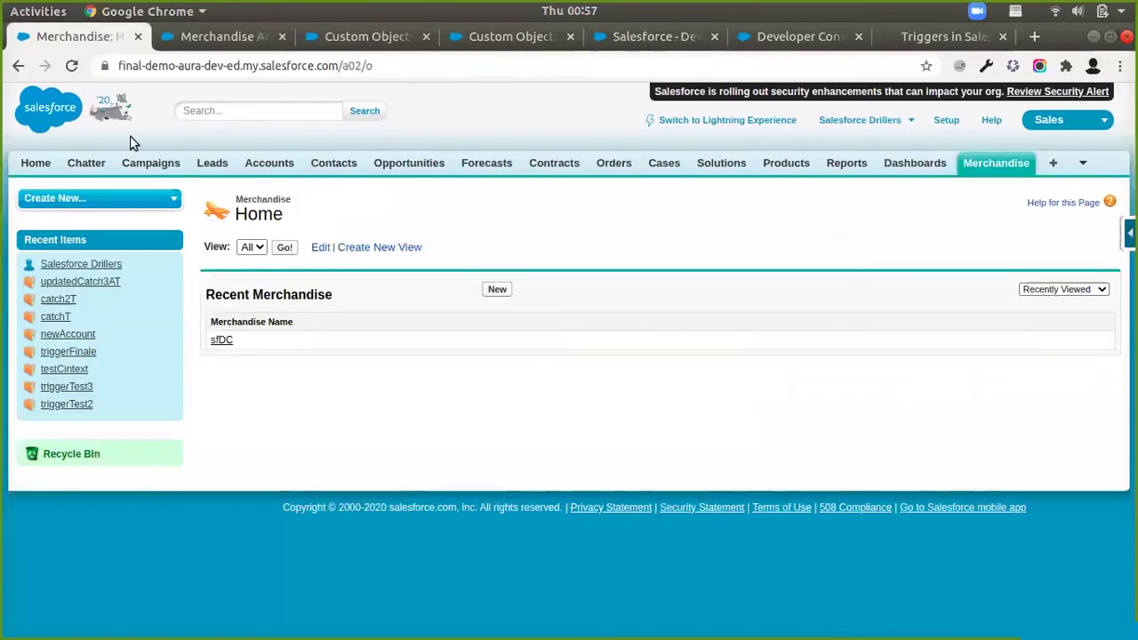
Go back four pages to the ArchiveTrigger detail page and highlight 'old' in trigger.old.
{"action": "left_click", "coordinate": [18, 66]}
{"action": "left_click", "coordinate": [18, 66]}
{"action": "left_click", "coordinate": [18, 66]}
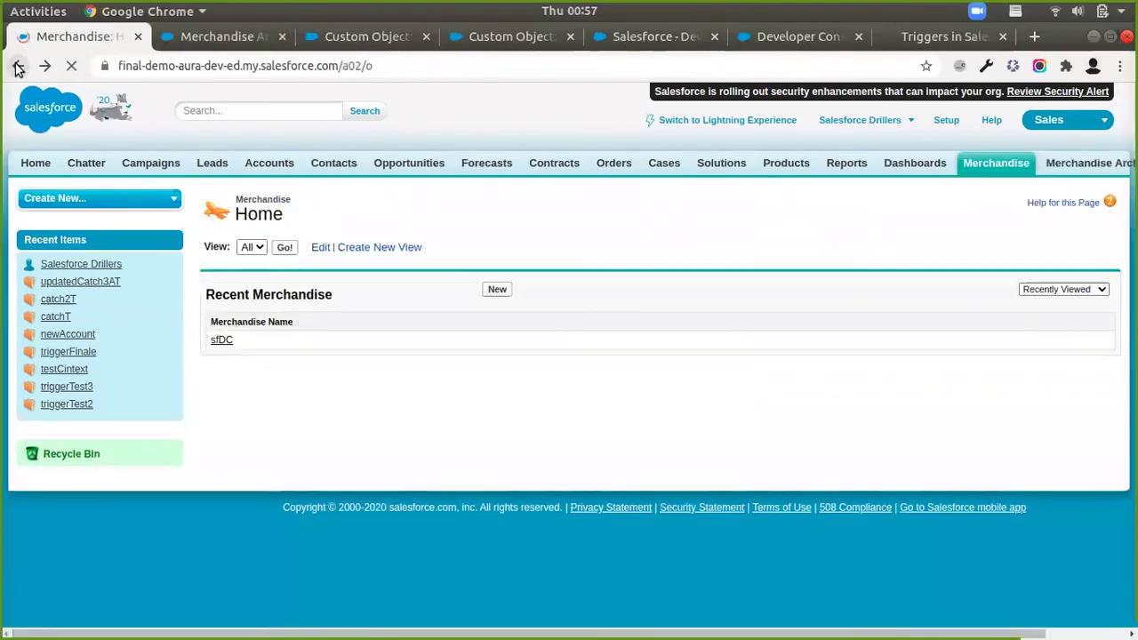
{"action": "left_click", "coordinate": [18, 66]}
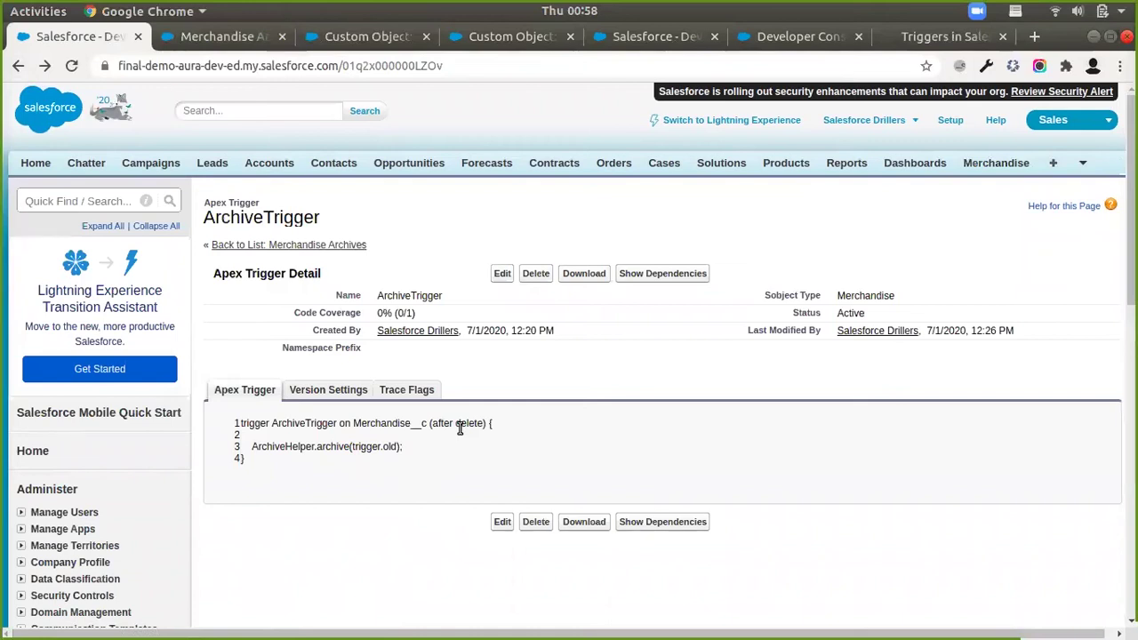
{"action": "double_click", "coordinate": [389, 445]}
{"action": "left_click", "coordinate": [657, 37]}
Highlight ArchiveHelper's deletedRecords parameter, arch list, insert arch; statement and Type__c copy line.
{"action": "scroll", "coordinate": [502, 338], "scroll_direction": "down", "scroll_amount": 3}
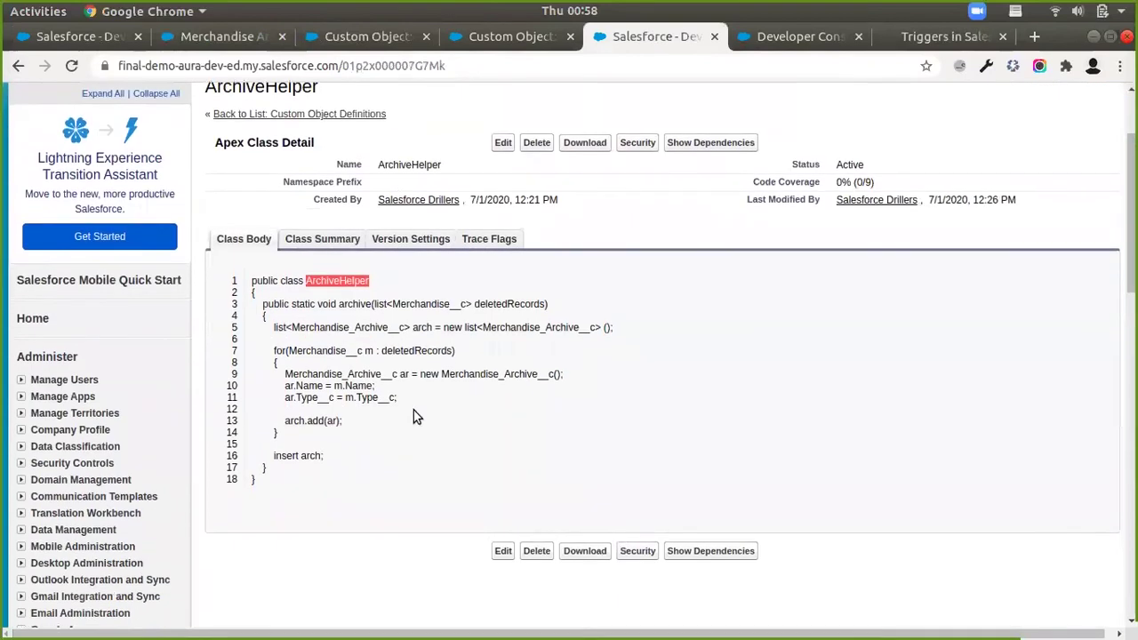
{"action": "double_click", "coordinate": [505, 303]}
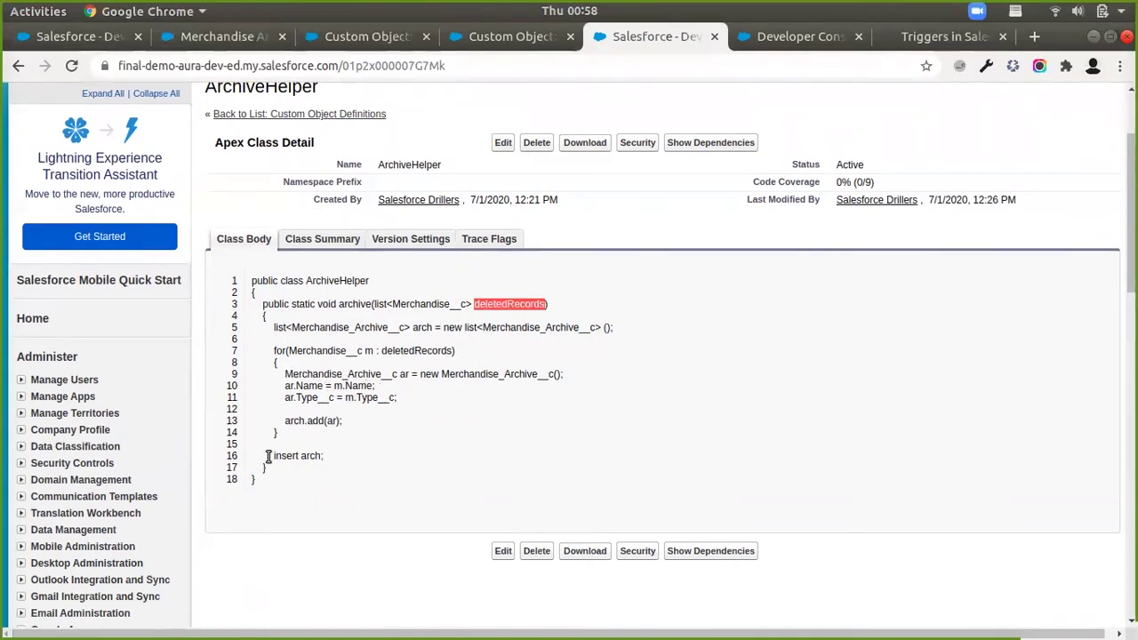
{"action": "double_click", "coordinate": [425, 327]}
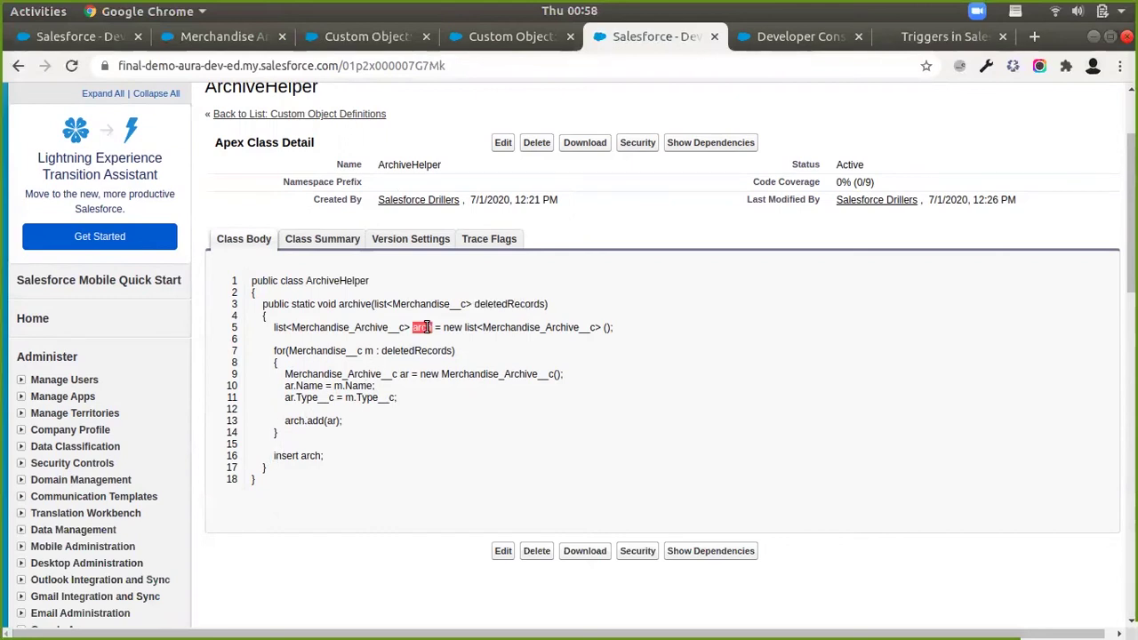
{"action": "double_click", "coordinate": [363, 327]}
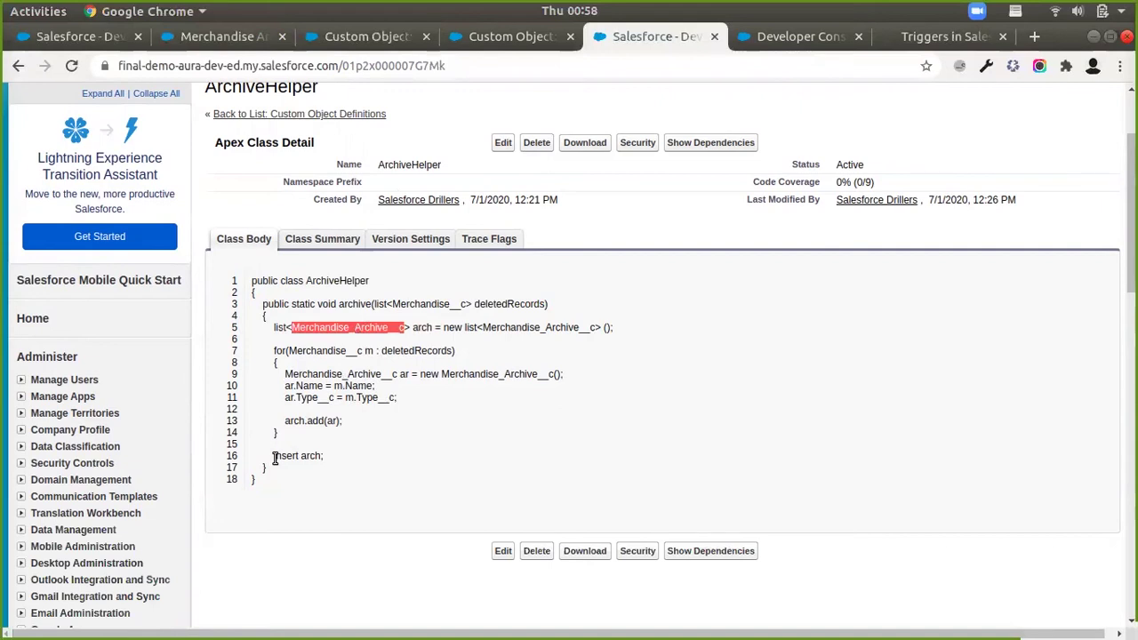
{"action": "left_click_drag", "start_coordinate": [273, 456], "coordinate": [335, 459]}
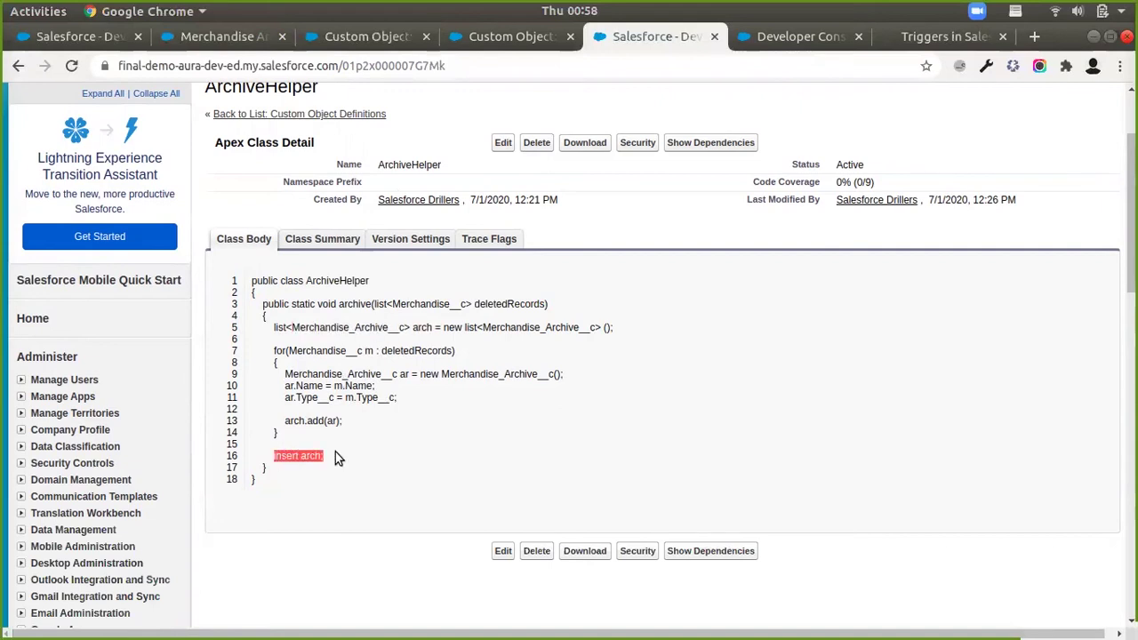
{"action": "double_click", "coordinate": [380, 327]}
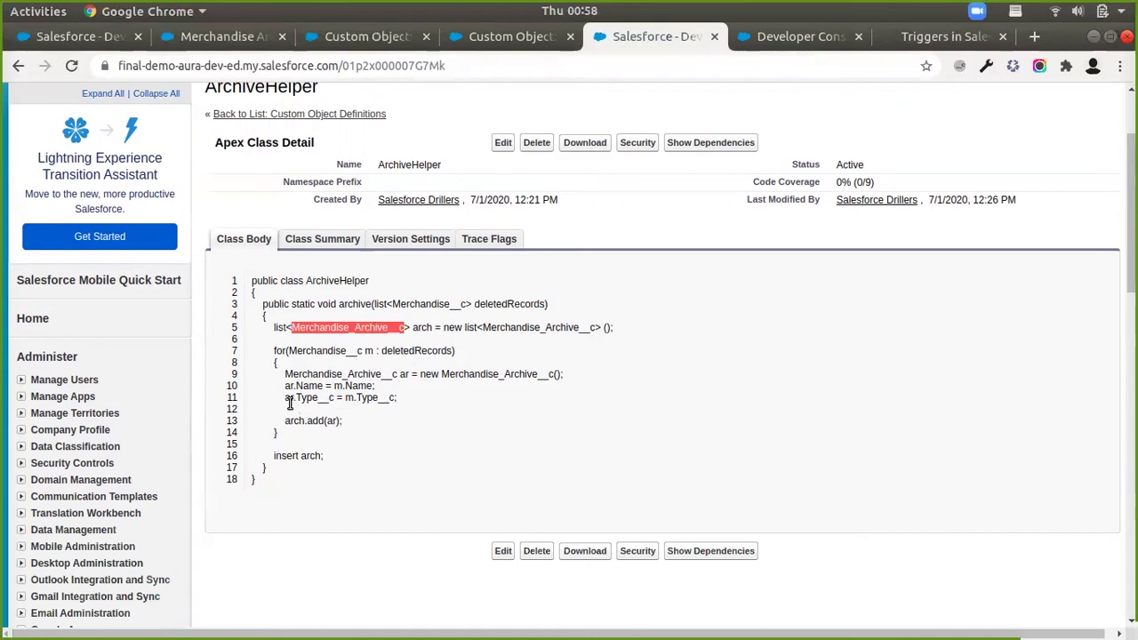
{"action": "left_click_drag", "start_coordinate": [286, 400], "coordinate": [407, 407]}
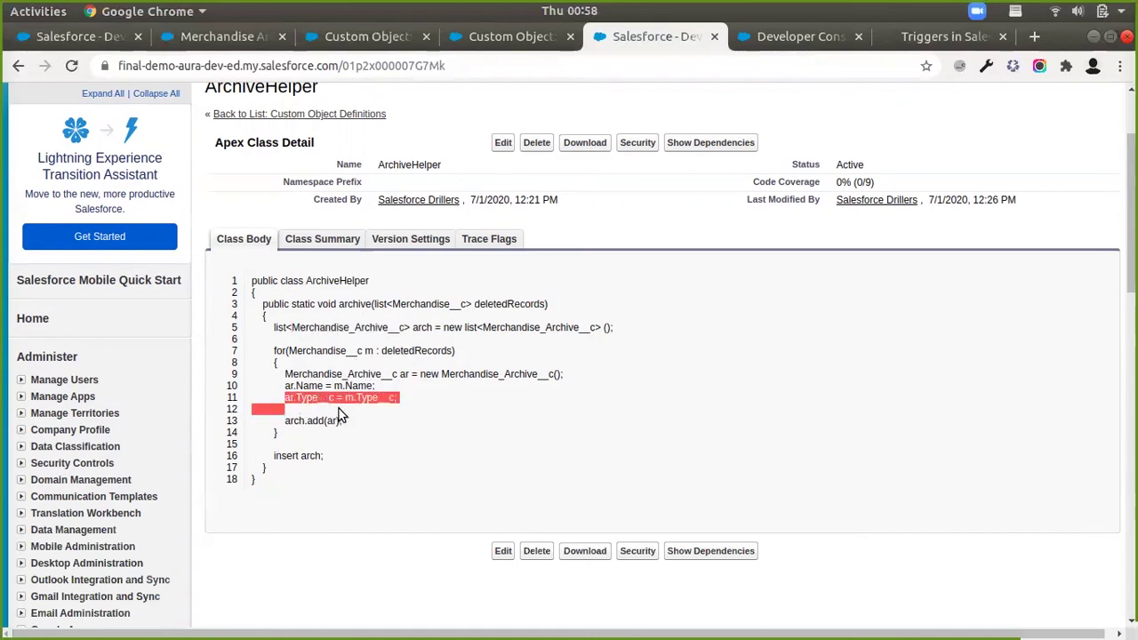
{"action": "left_click", "coordinate": [402, 396]}
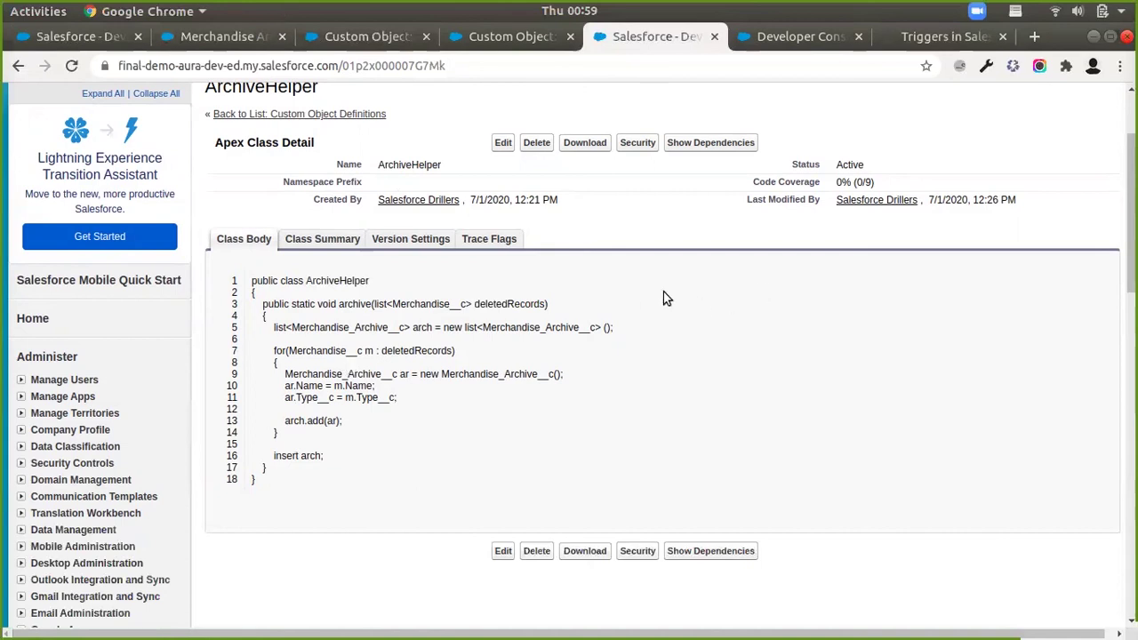
{"action": "left_click", "coordinate": [92, 38]}
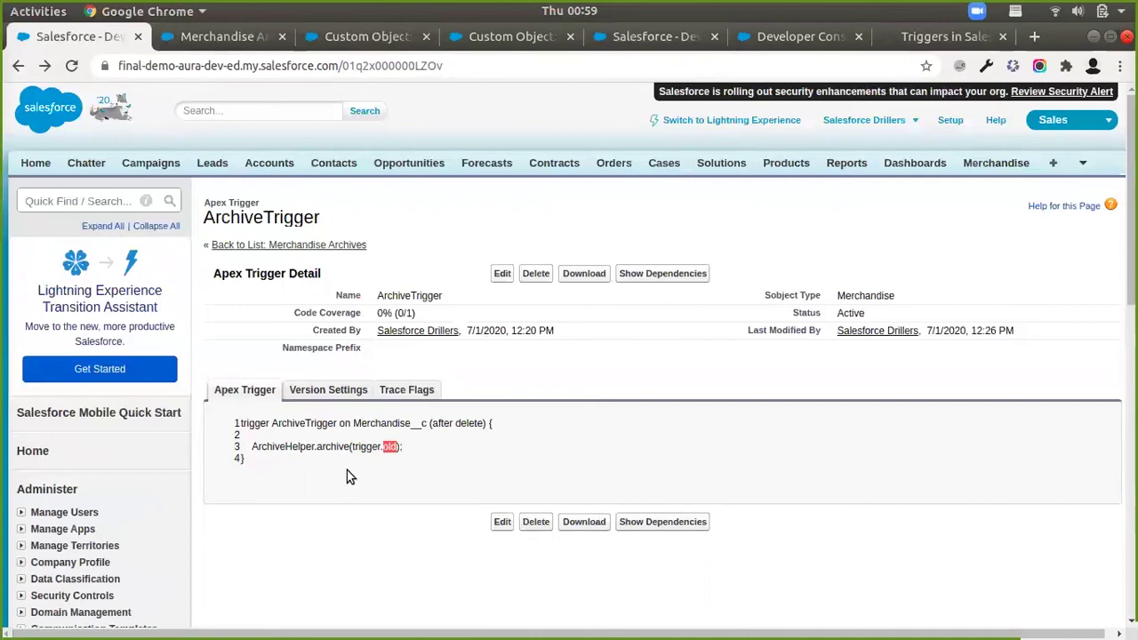
Highlight the ArchiveTrigger heading and its Merchandise__c object, then open the trigger for editing.
{"action": "double_click", "coordinate": [284, 214]}
{"action": "double_click", "coordinate": [391, 425]}
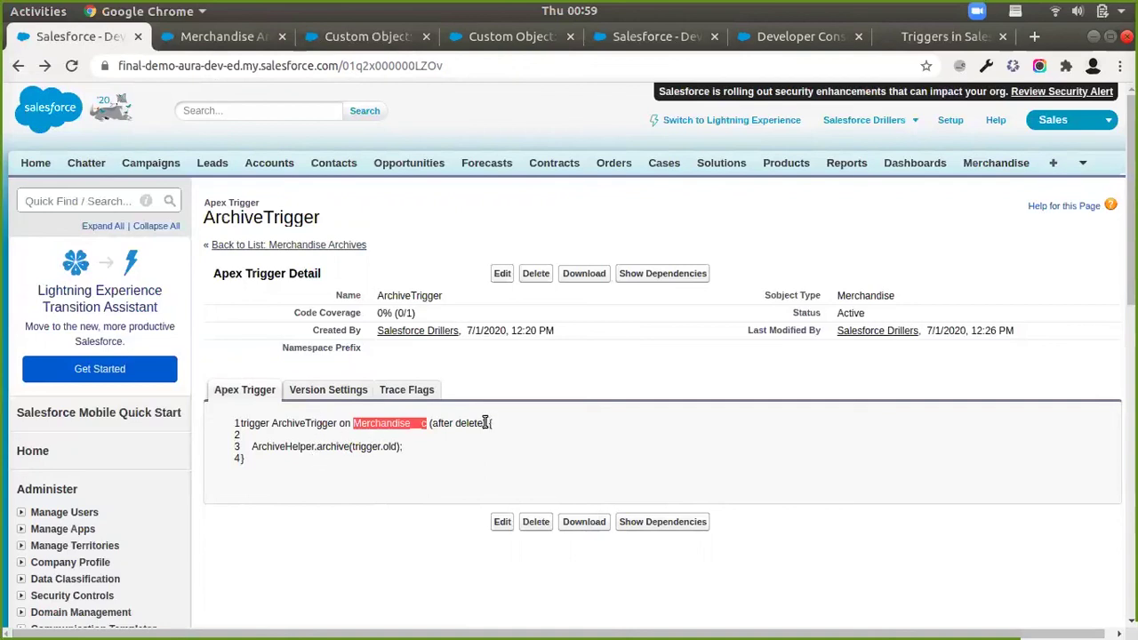
{"action": "left_click", "coordinate": [502, 275]}
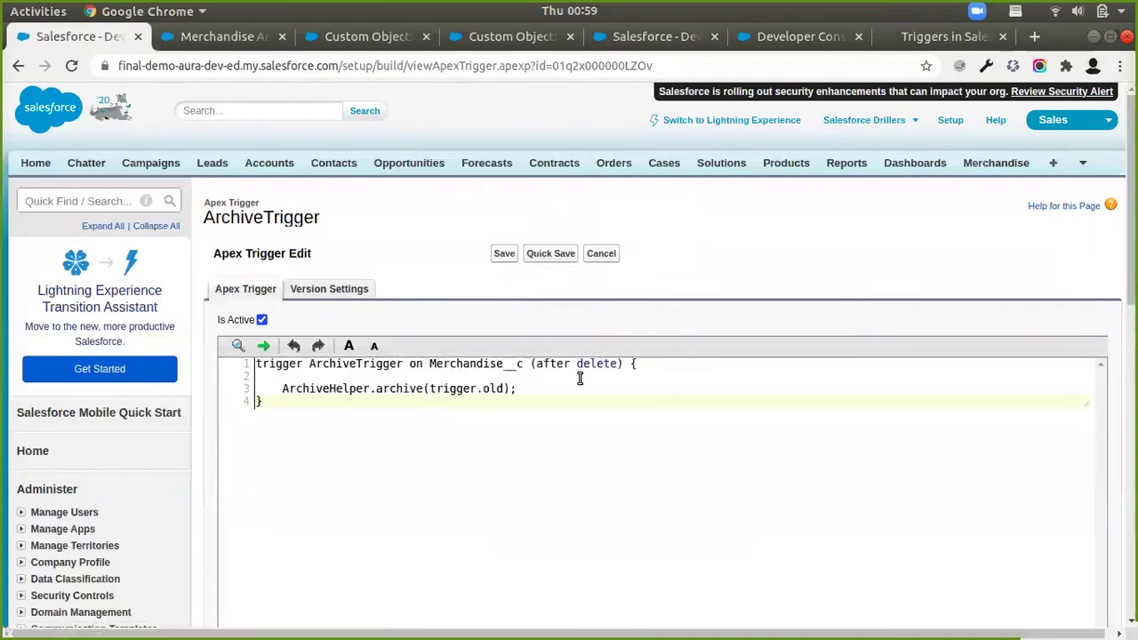
Add ',after insert' to the trigger events and an if(trigger.isDelete) check before the archive call.
{"action": "left_click", "coordinate": [623, 363]}
{"action": "type", "text": ",after insert"}
{"action": "key", "text": "Down"}
{"action": "key", "text": "Return"}
{"action": "key", "text": "Down"}
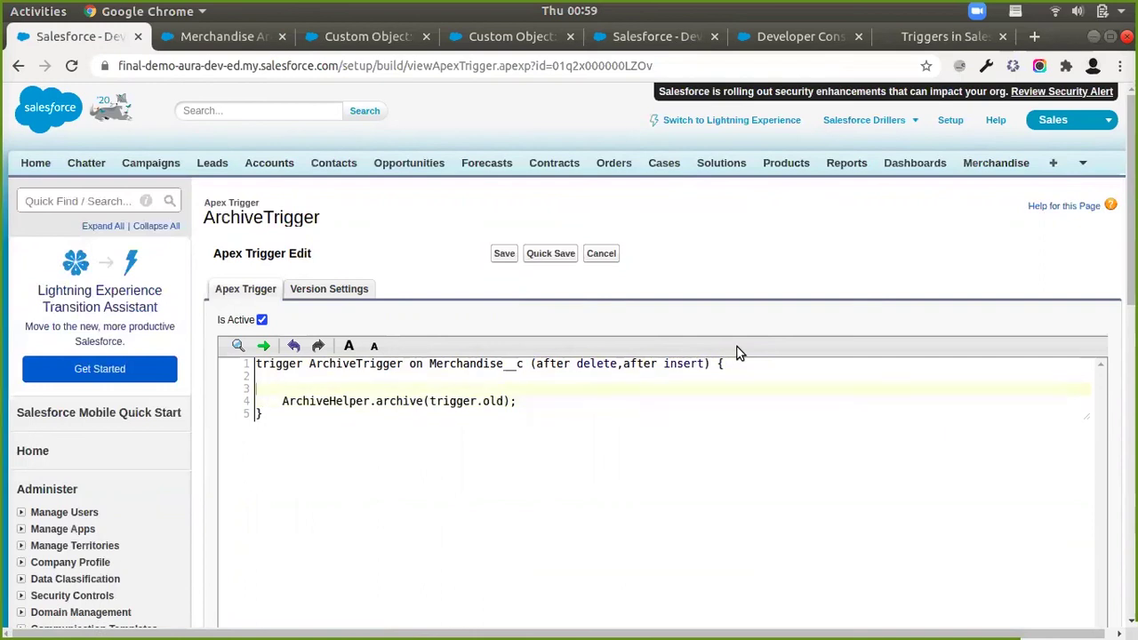
{"action": "key", "text": "Tab"}
{"action": "type", "text": "if(trigger.isDelet"}
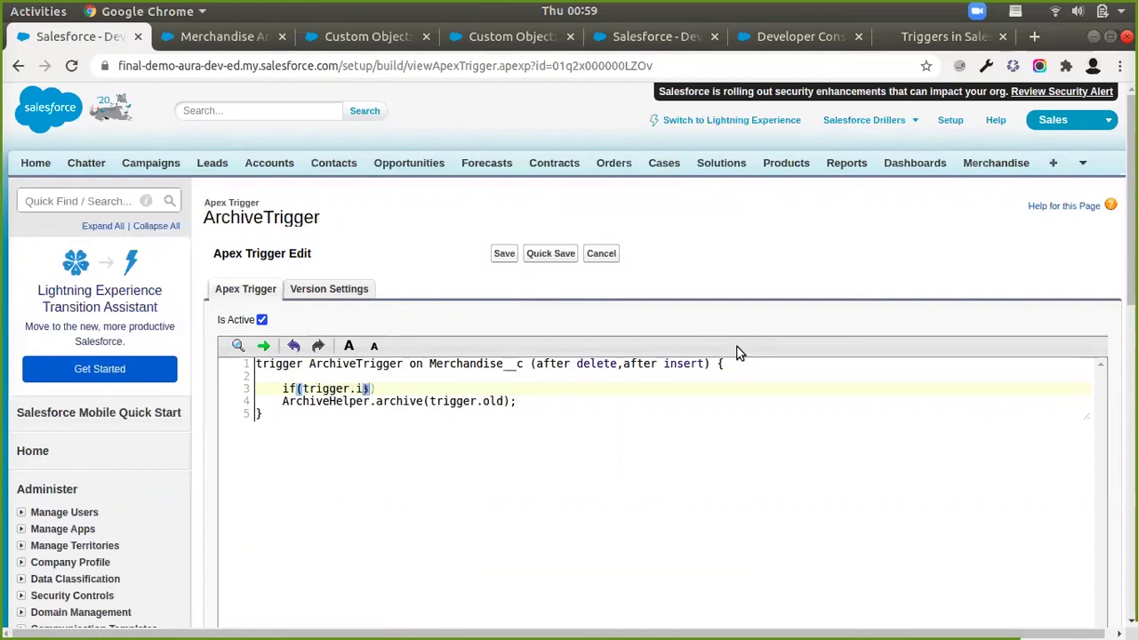
{"action": "type", "text": "e"}
Remove the trial else and comment lines after the archive call and save the trigger.
{"action": "key", "text": "Down"}
{"action": "key", "text": "End"}
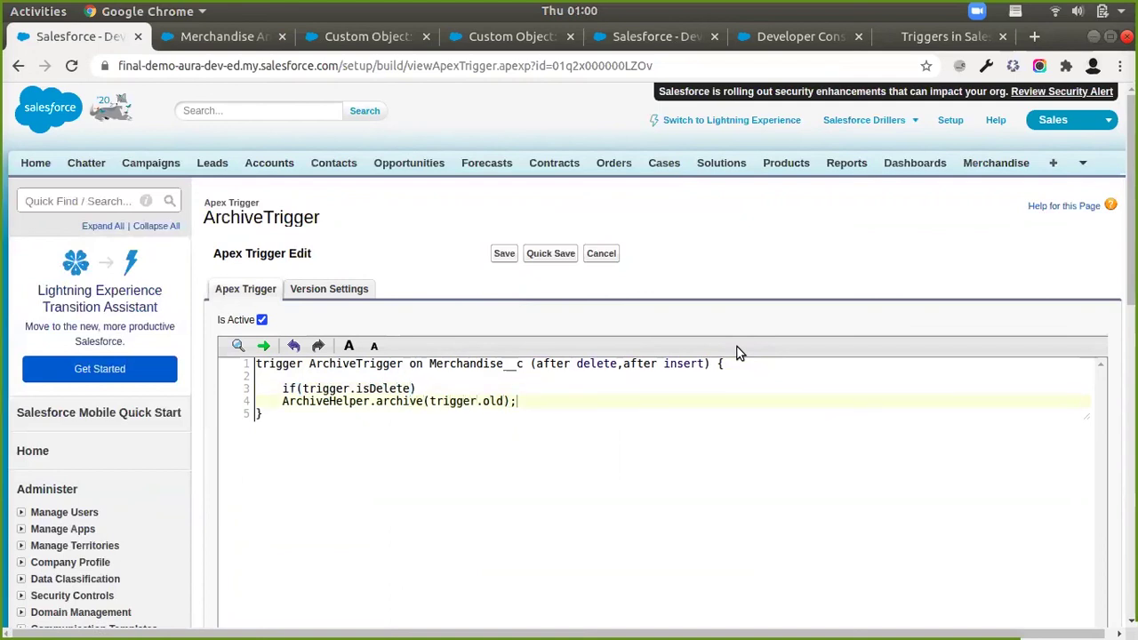
{"action": "key", "text": "Return"}
{"action": "key", "text": "Return"}
{"action": "type", "text": "else"}
{"action": "key", "text": "Return"}
{"action": "type", "text": "//"}
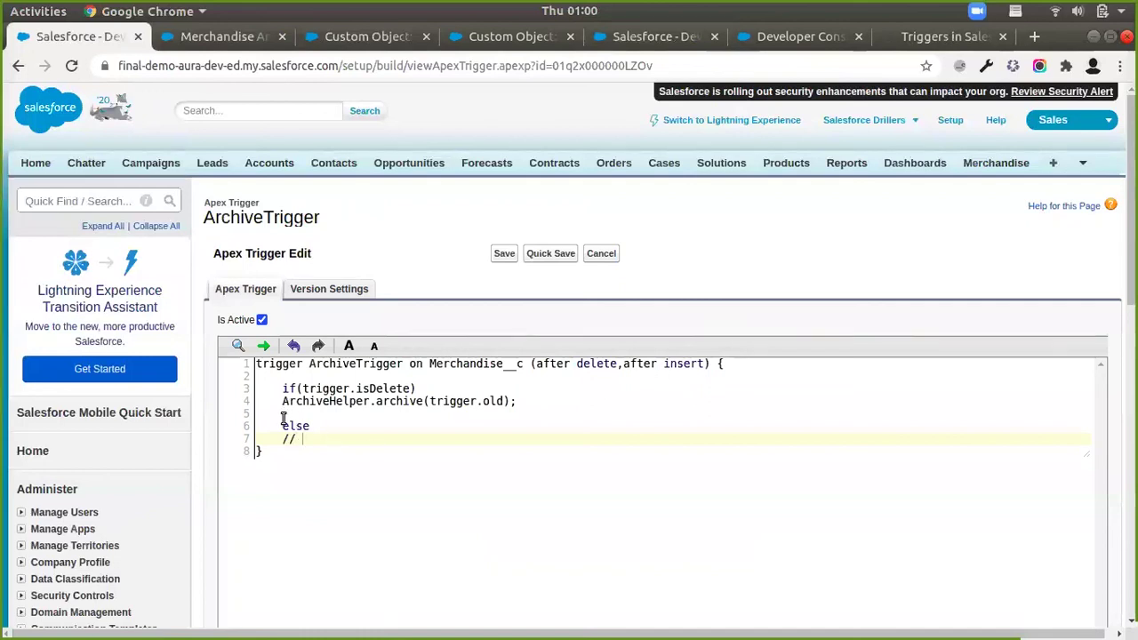
{"action": "left_click_drag", "start_coordinate": [281, 426], "coordinate": [337, 442]}
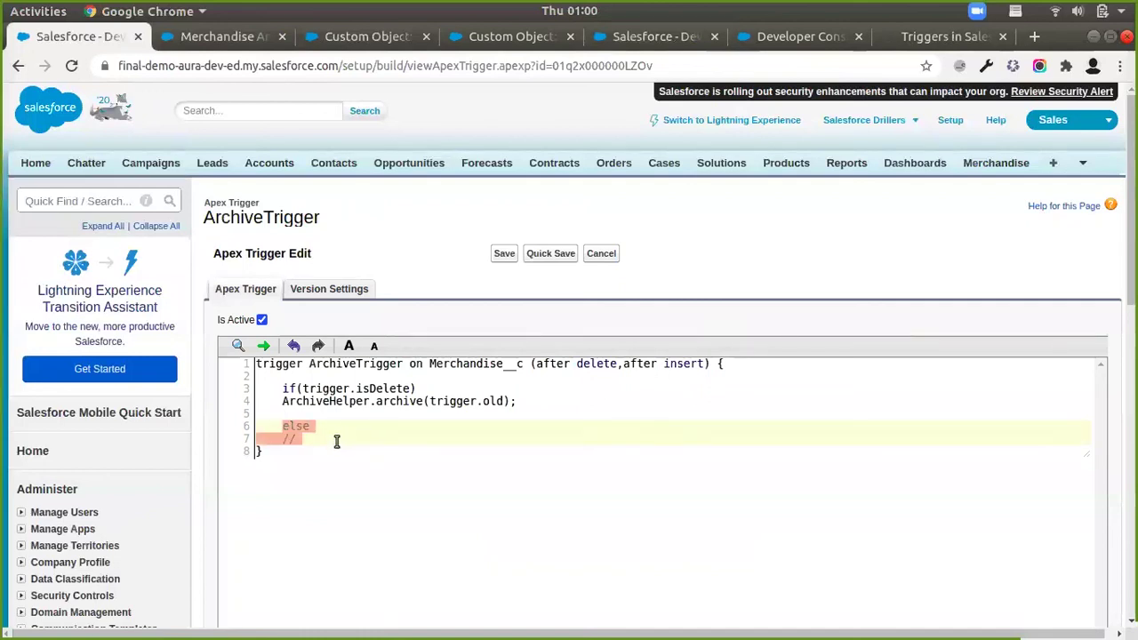
{"action": "key", "text": "BackSpace"}
{"action": "key", "text": "BackSpace"}
{"action": "key", "text": "BackSpace"}
{"action": "key", "text": "BackSpace"}
{"action": "key", "text": "BackSpace"}
{"action": "key", "text": "BackSpace"}
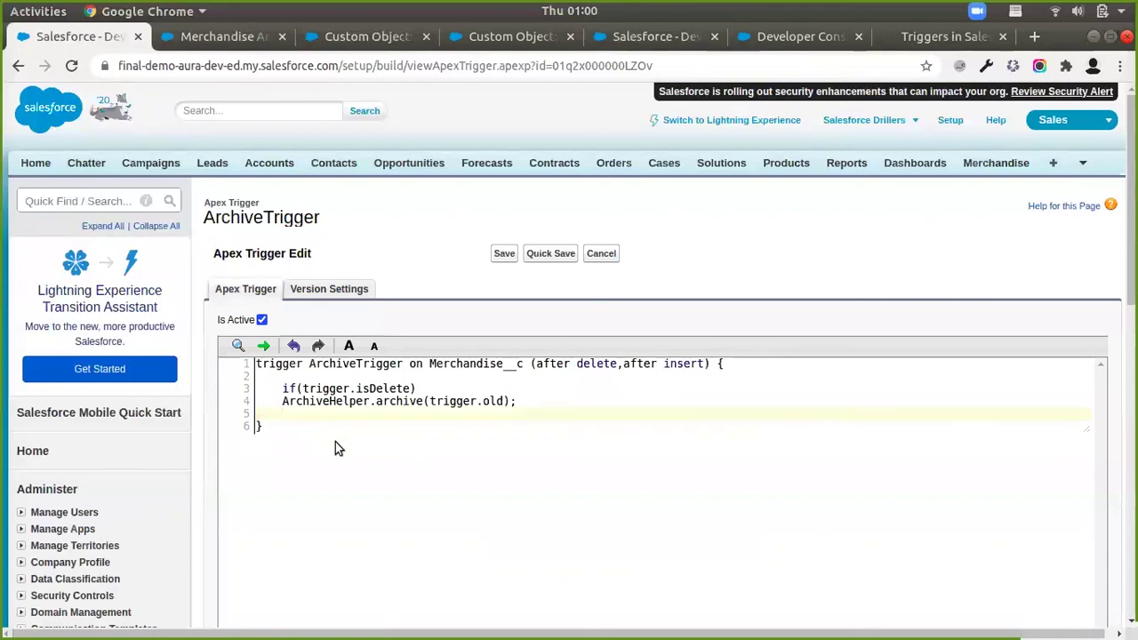
{"action": "key", "text": "BackSpace"}
{"action": "key", "text": "BackSpace"}
{"action": "left_click", "coordinate": [504, 255]}
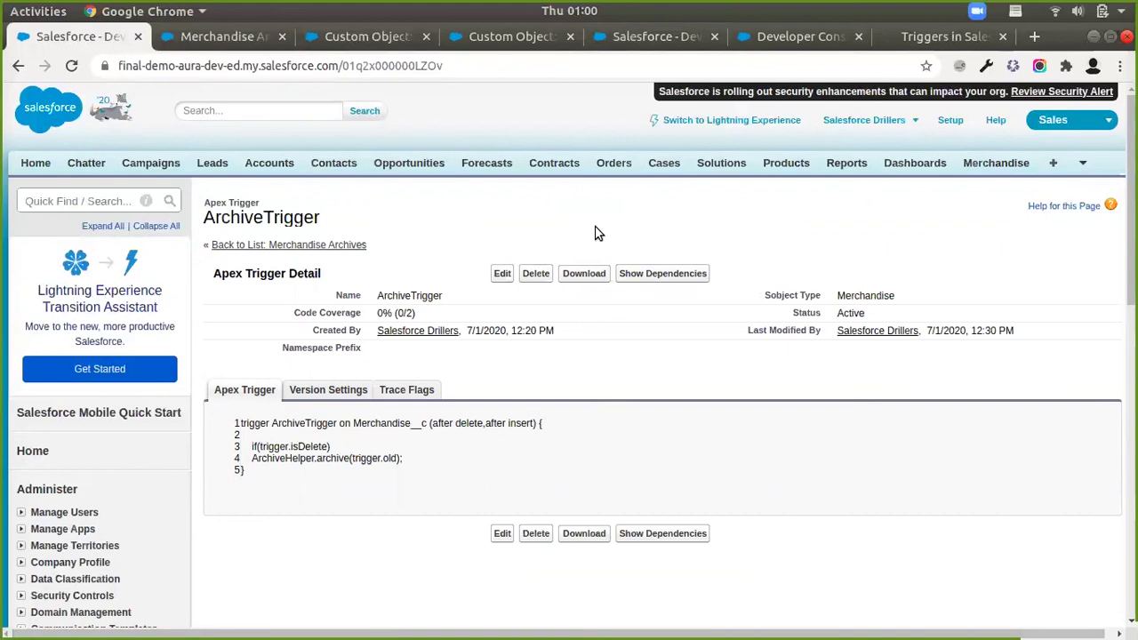
Glance at the Merchandise and Merchandise Archive definitions and Developer Console, then return to ArchiveHelper.
{"action": "left_click", "coordinate": [540, 40]}
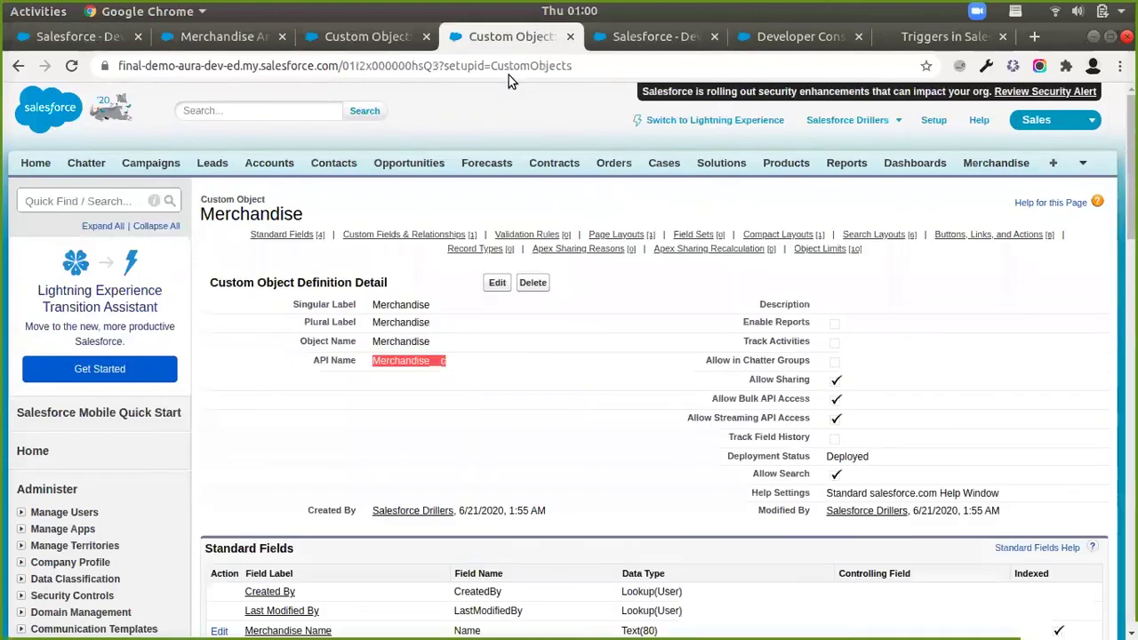
{"action": "left_click", "coordinate": [392, 40]}
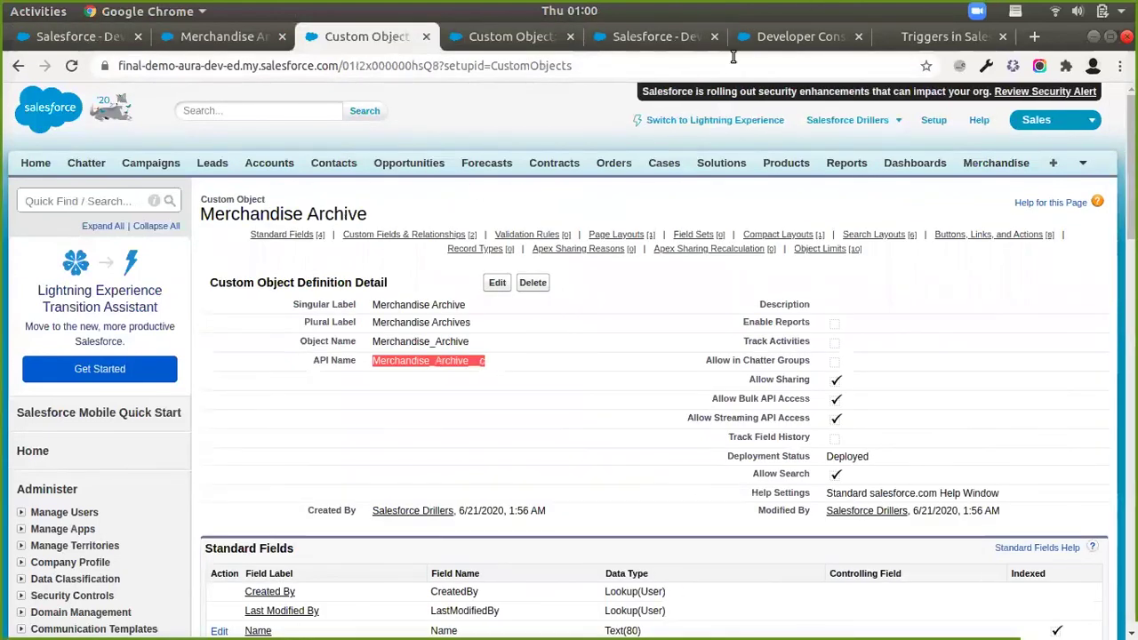
{"action": "left_click", "coordinate": [783, 36]}
{"action": "left_click", "coordinate": [654, 36]}
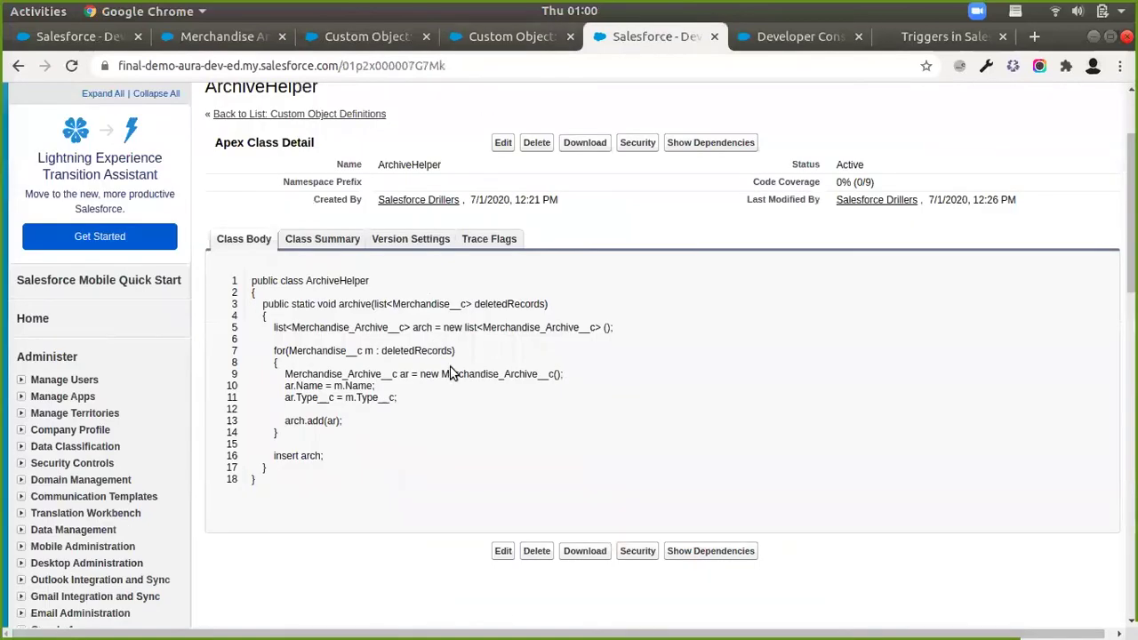